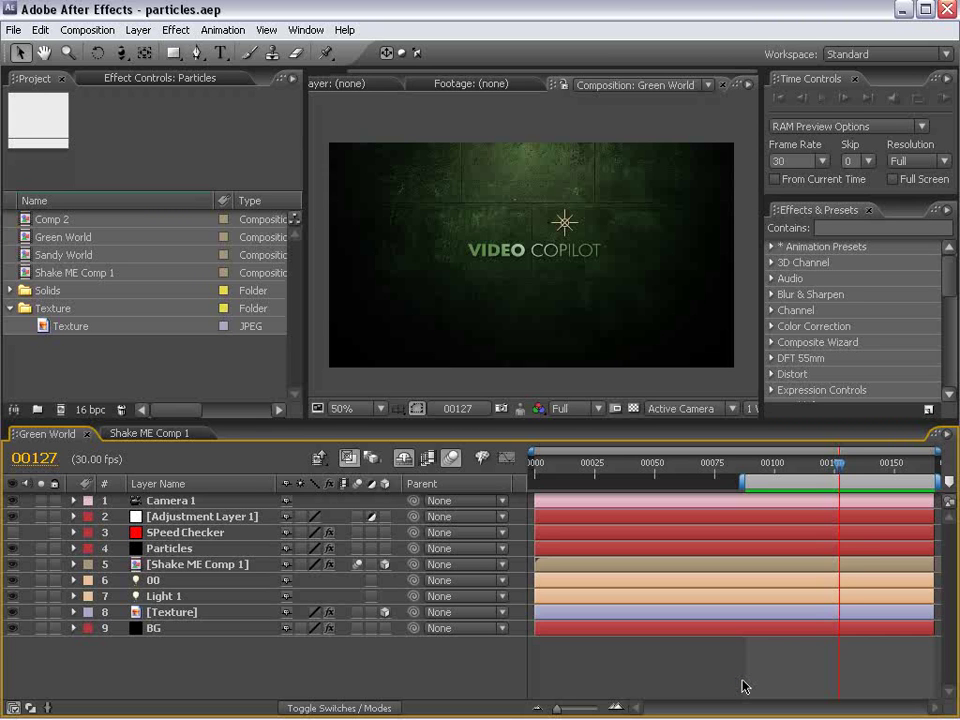
Preview the particle animation, then solo the Shake ME Comp 1 layer and check frame 114.
key(KP_0)
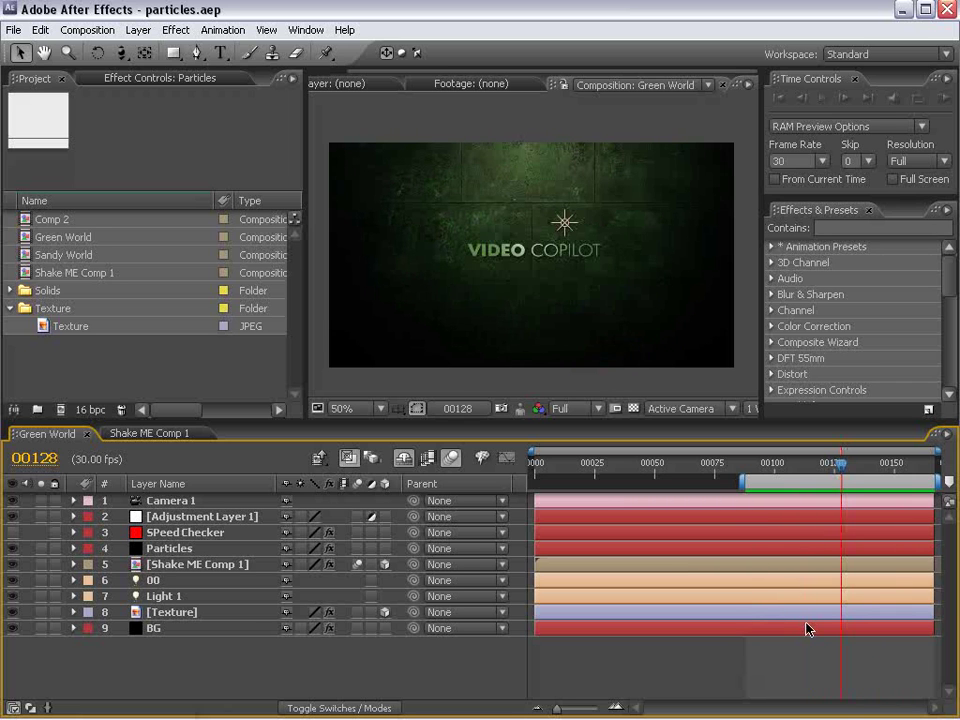
click(708, 654)
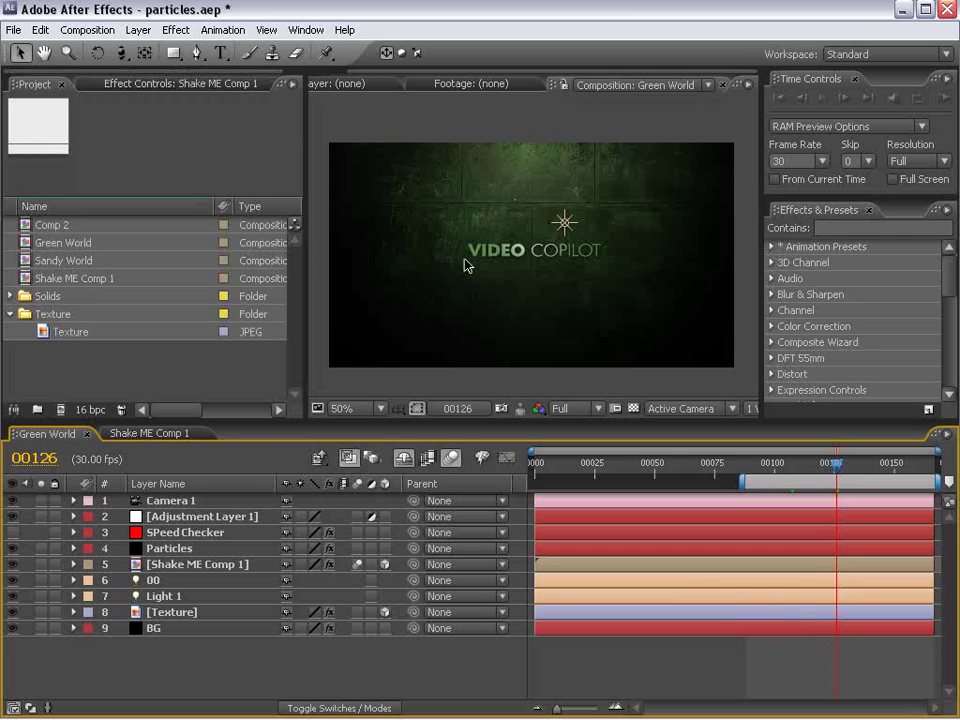
click(195, 564)
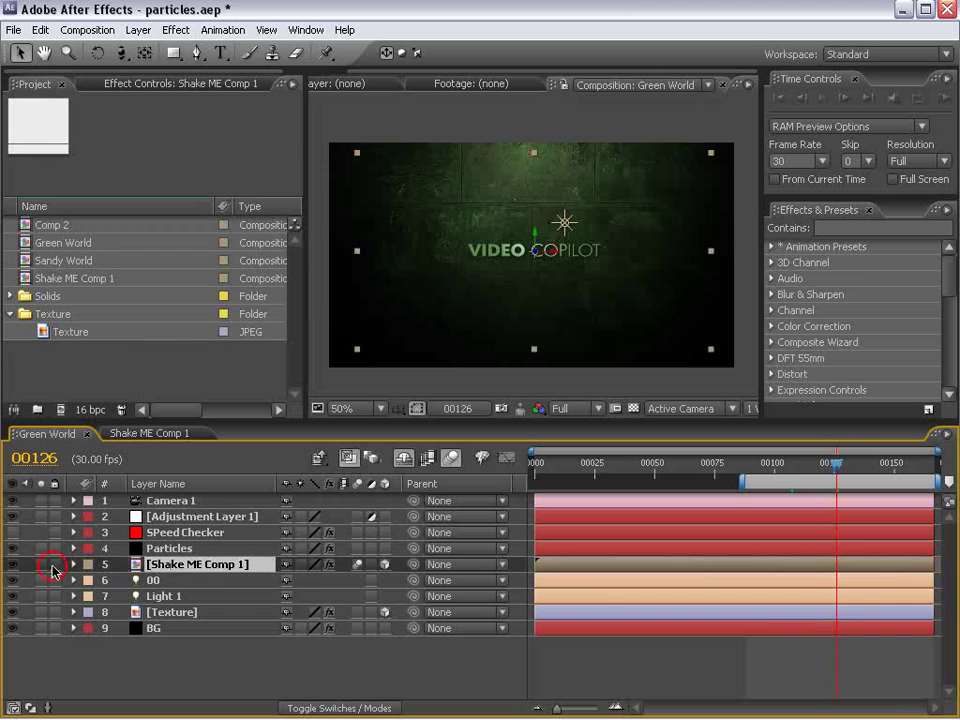
click(41, 564)
mouse_move(790, 468)
mouse_down()
mouse_move(806, 470)
mouse_move(779, 471)
mouse_move(793, 475)
mouse_up()
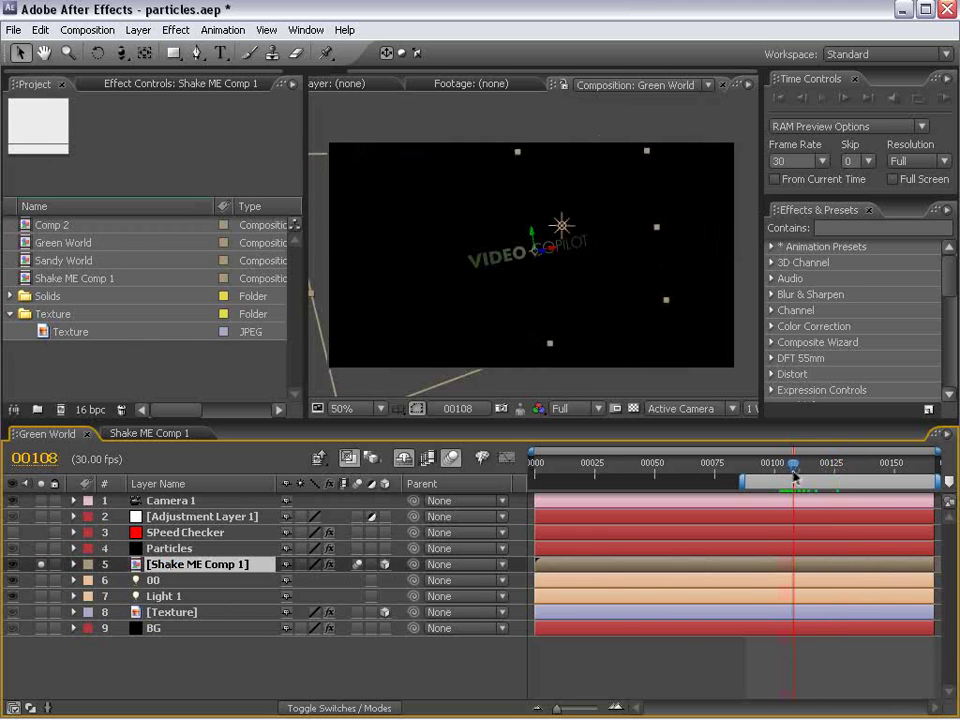
Also solo the Particles layer and scrub between frames 115 and about 101.
click(41, 548)
click(107, 553)
drag(793, 463, 829, 464)
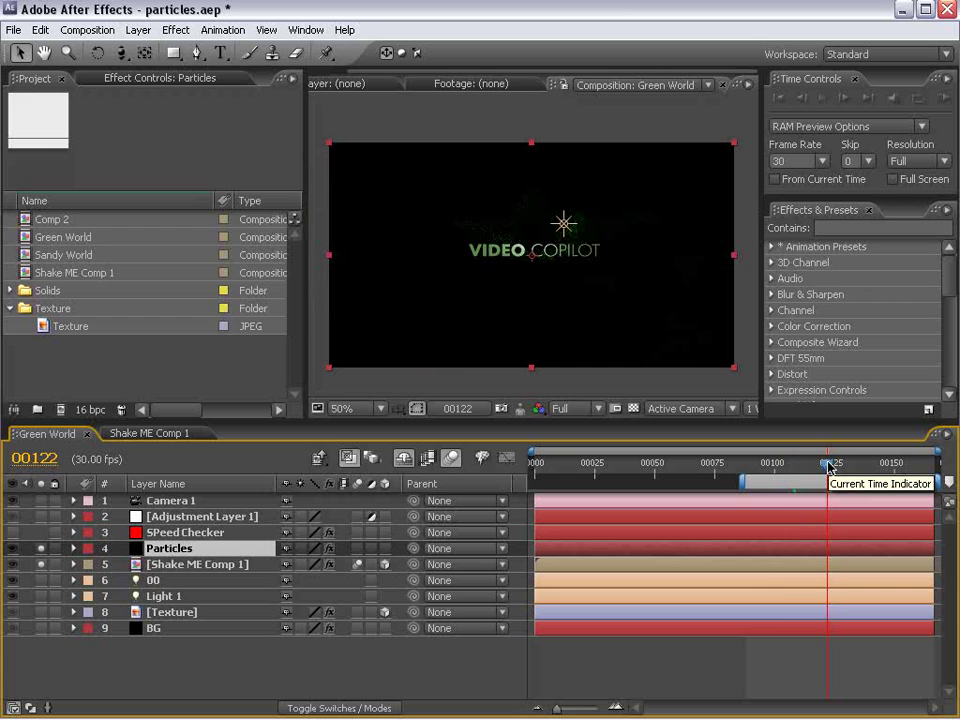
mouse_move(823, 475)
mouse_down()
mouse_move(779, 474)
mouse_move(829, 476)
mouse_up()
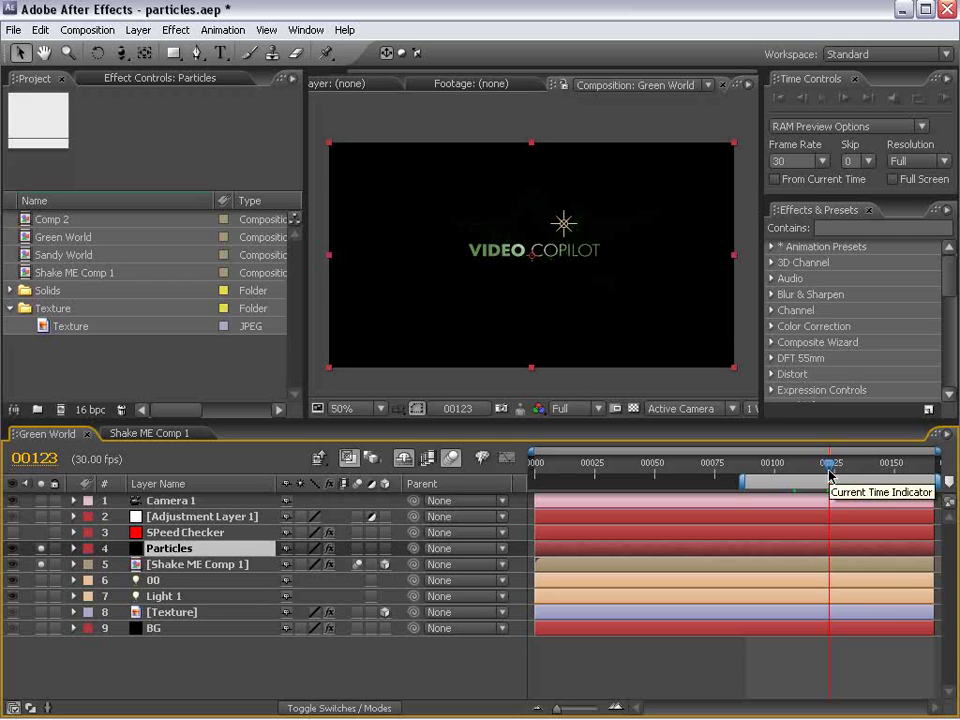
Reveal the SPeed Checker slider expression and read the speed at frames 100, 93 and 101.
click(158, 532)
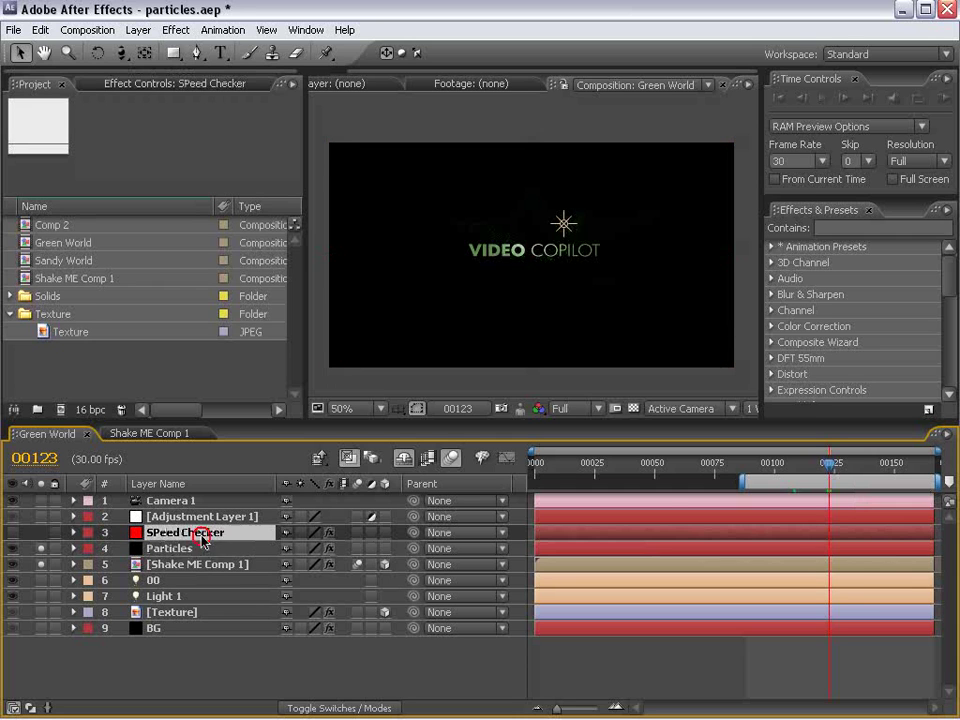
key(e)
key(e)
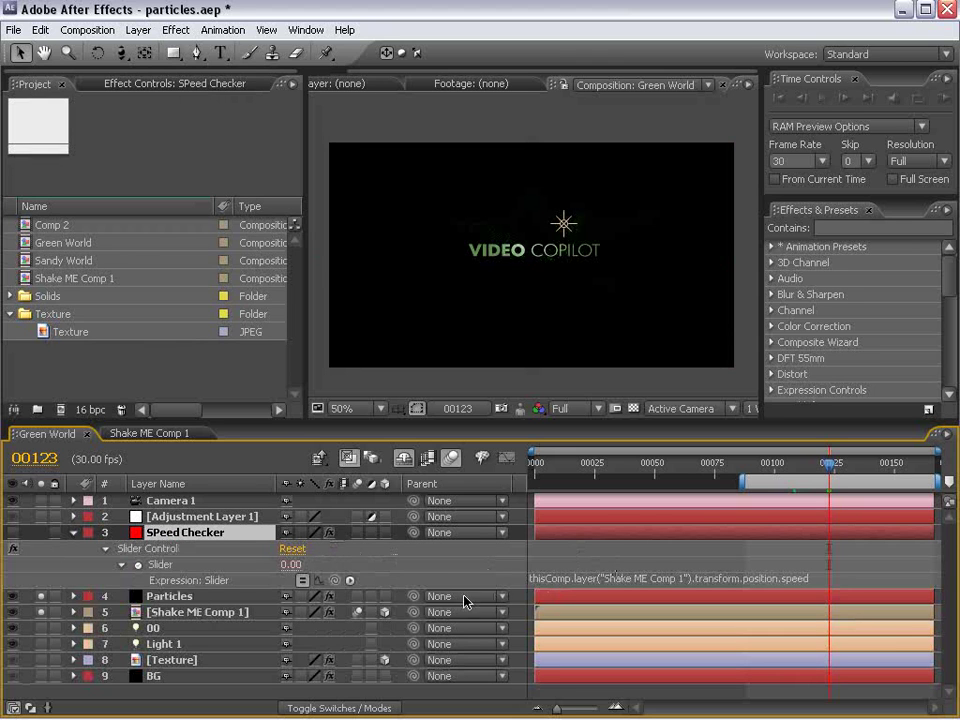
drag(782, 466, 775, 470)
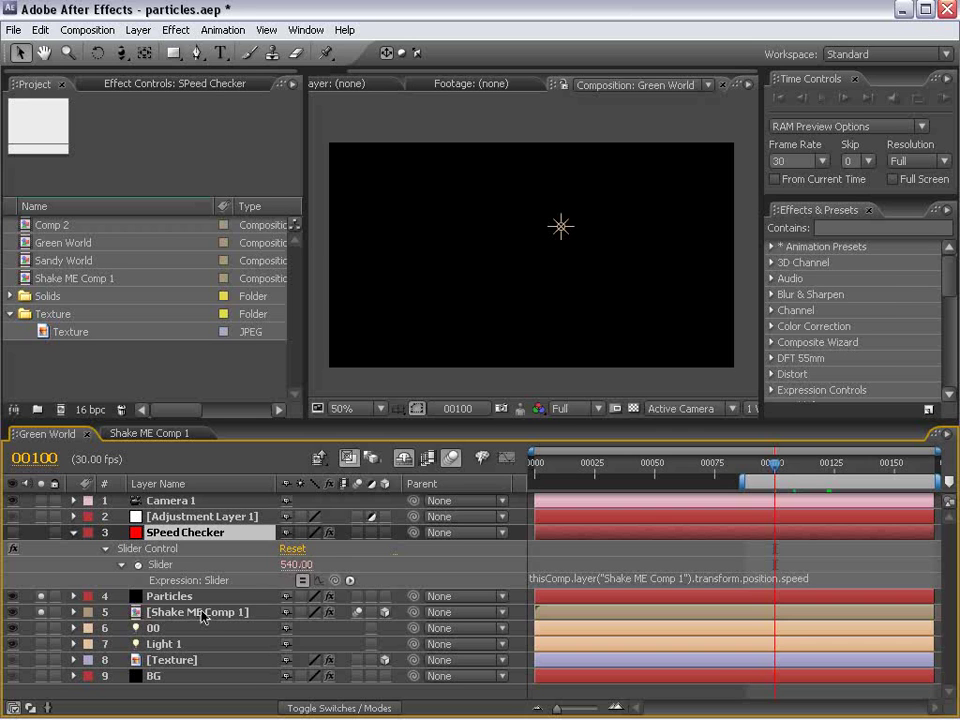
click(760, 465)
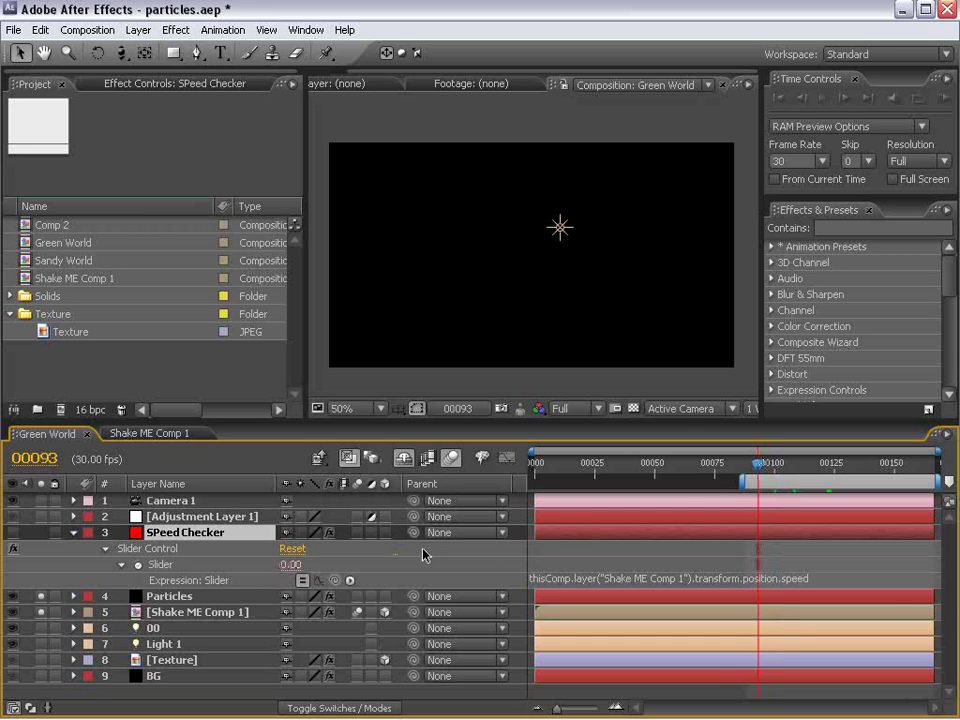
drag(762, 465, 891, 482)
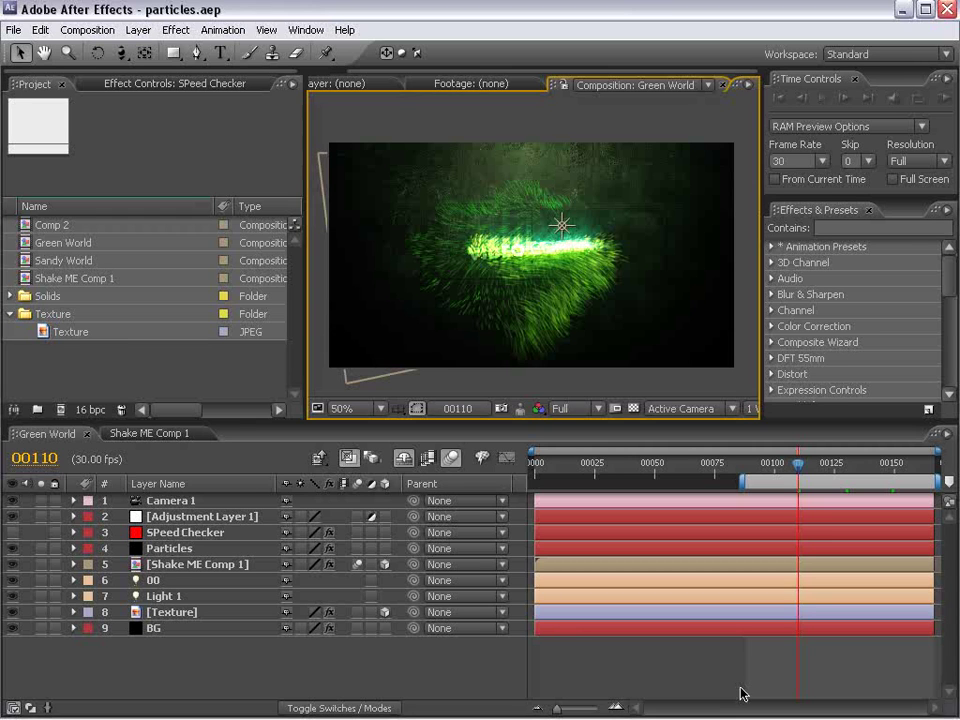
Reset the User Interface Colors brightness to Default in Preferences.
click(40, 30)
mouse_move(90, 423)
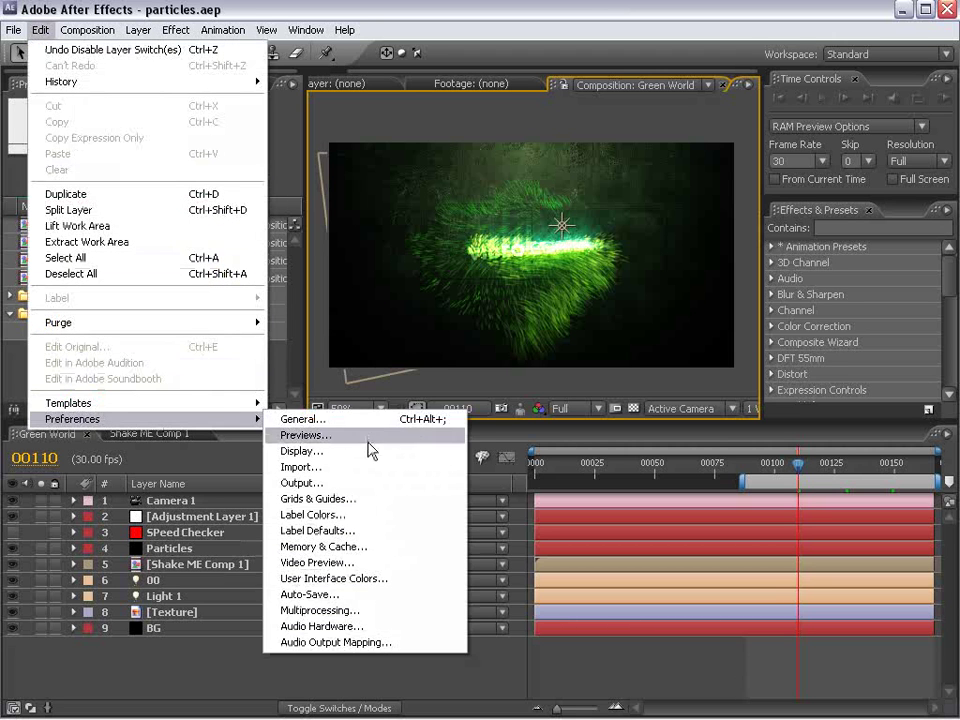
click(343, 579)
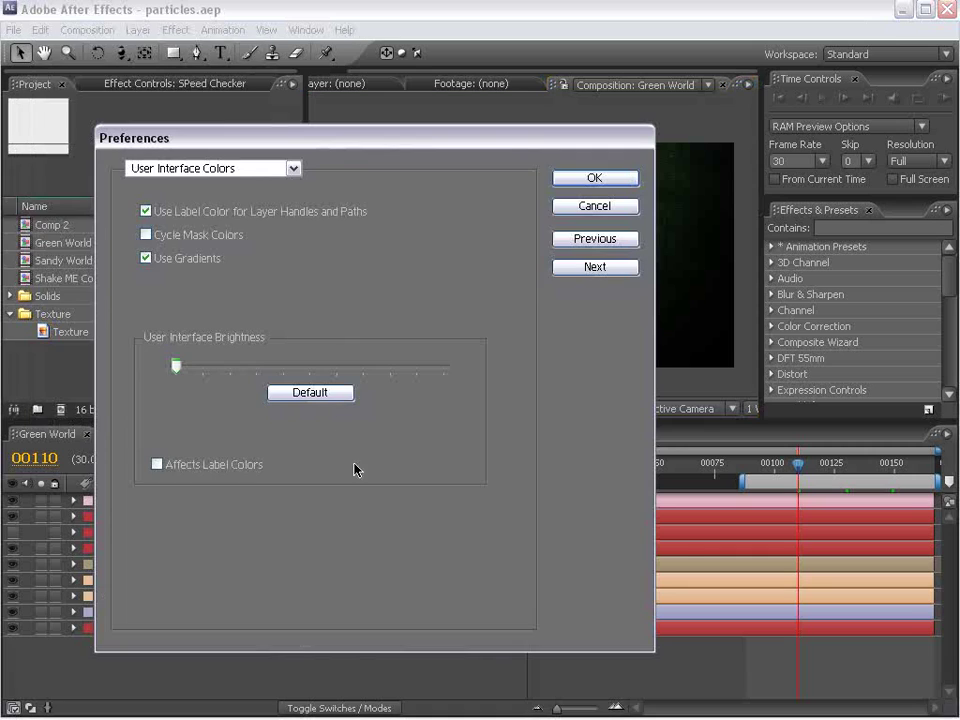
click(310, 393)
click(619, 178)
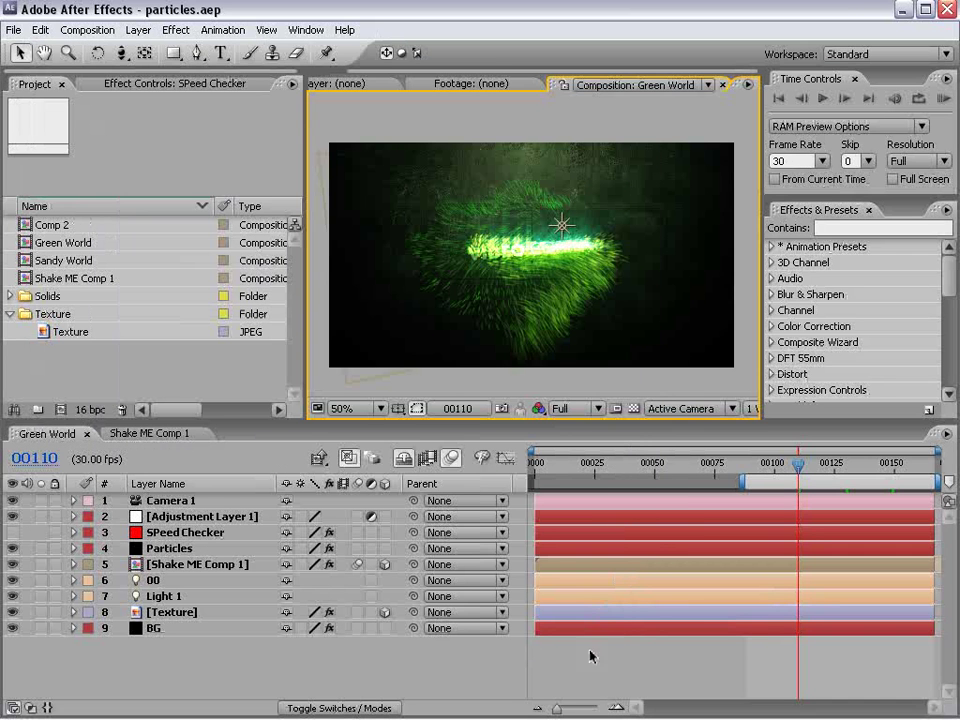
Create Comp 3 from the NTSC D1 Widescreen Square Pixel preset, 864x486 at 29.97 fps.
click(80, 30)
click(137, 47)
click(468, 272)
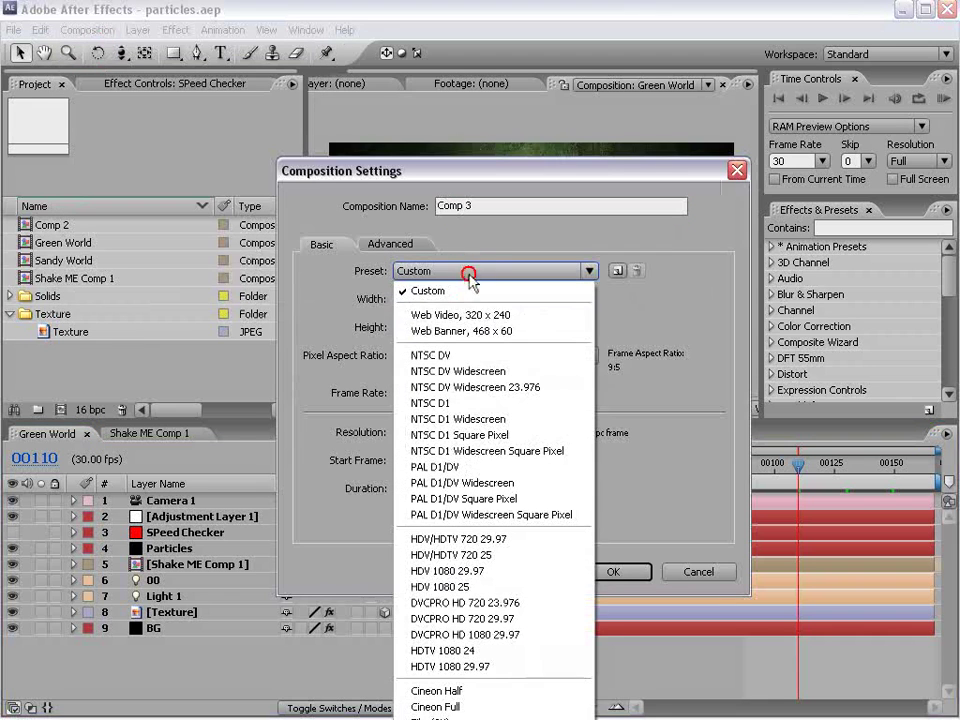
click(538, 452)
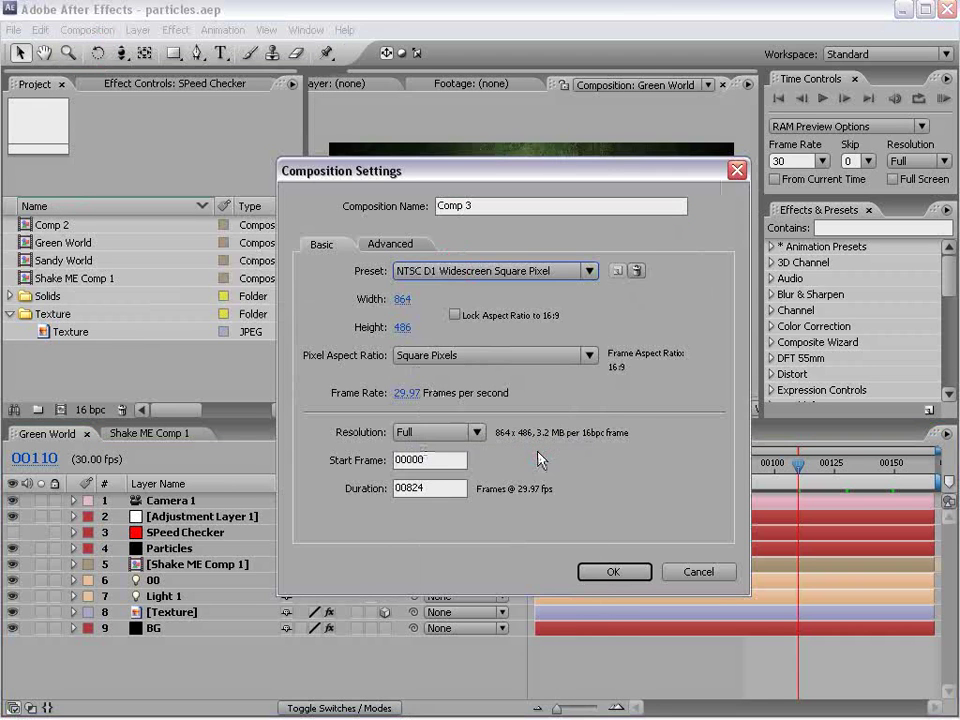
click(613, 572)
click(603, 529)
click(139, 30)
Create a dark green solid layer and rename it BG.
click(487, 66)
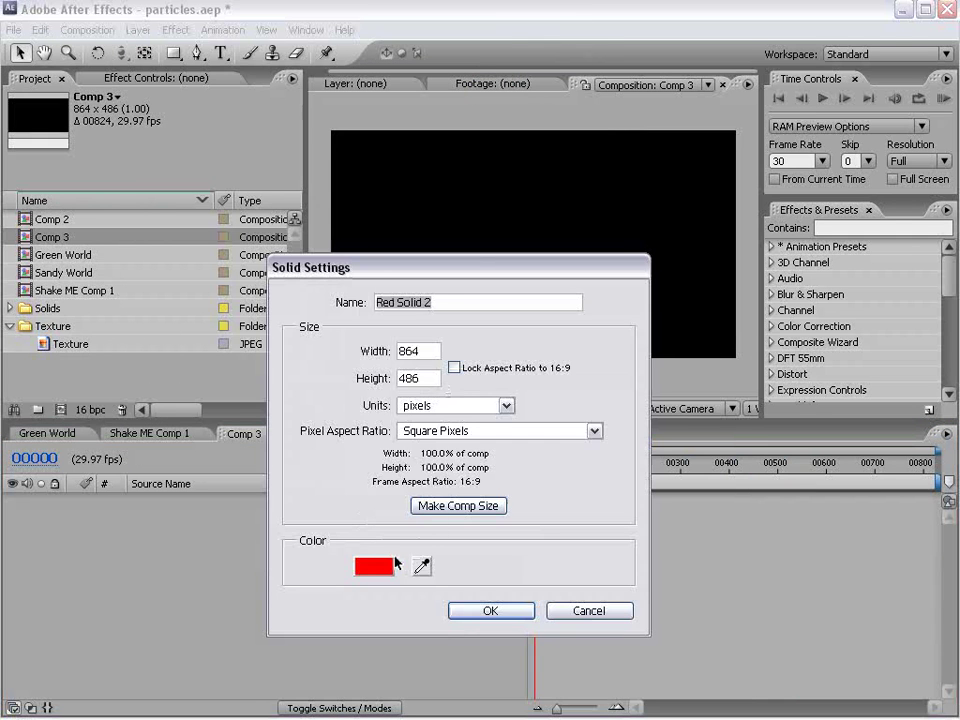
click(373, 566)
click(515, 501)
click(476, 456)
click(489, 446)
click(677, 336)
click(511, 611)
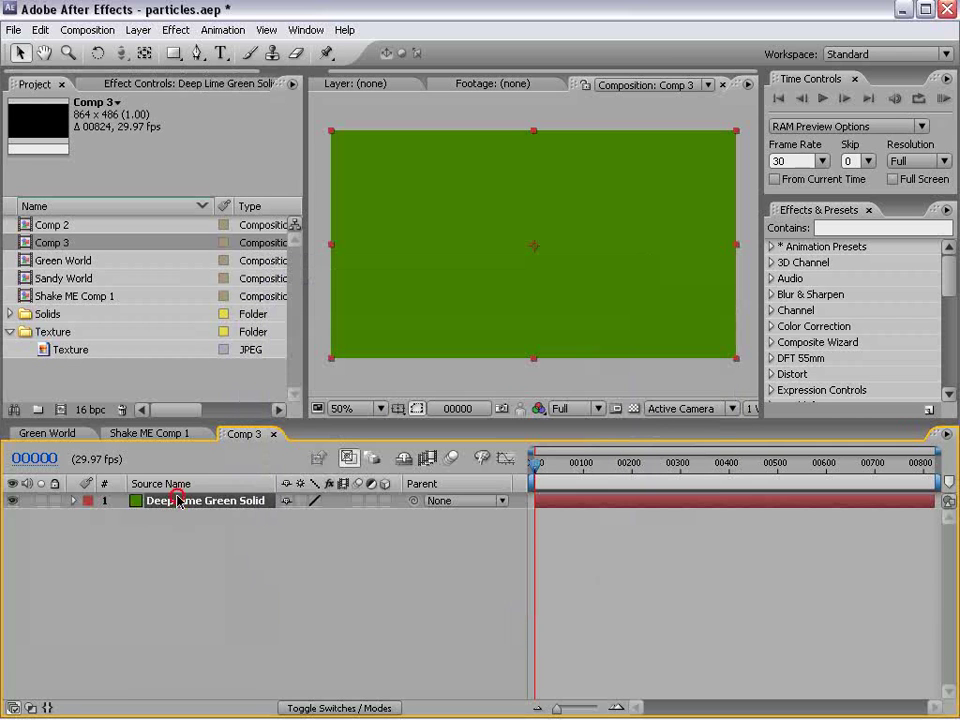
key(Return)
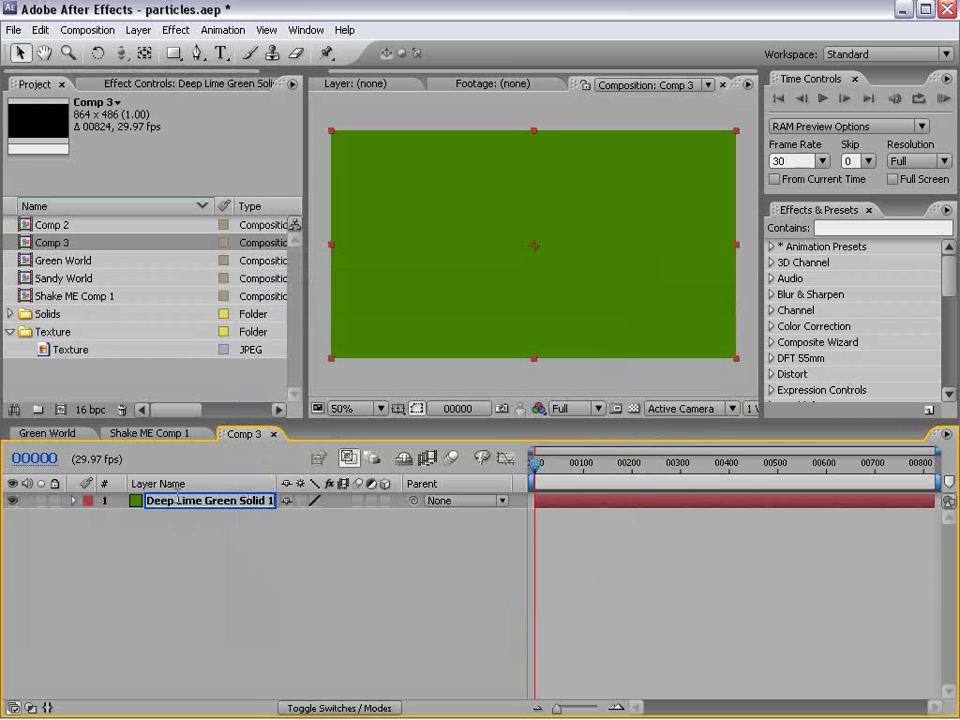
text(BG)
key(Return)
Apply a Radial Ramp effect to BG with a dark green start colour.
click(170, 29)
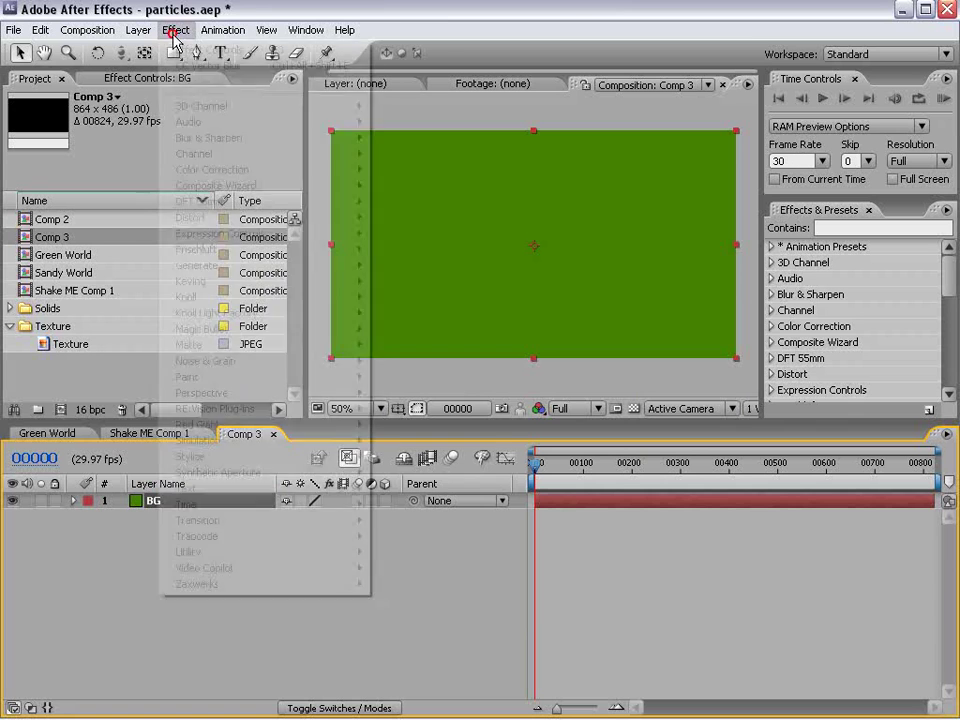
mouse_move(224, 268)
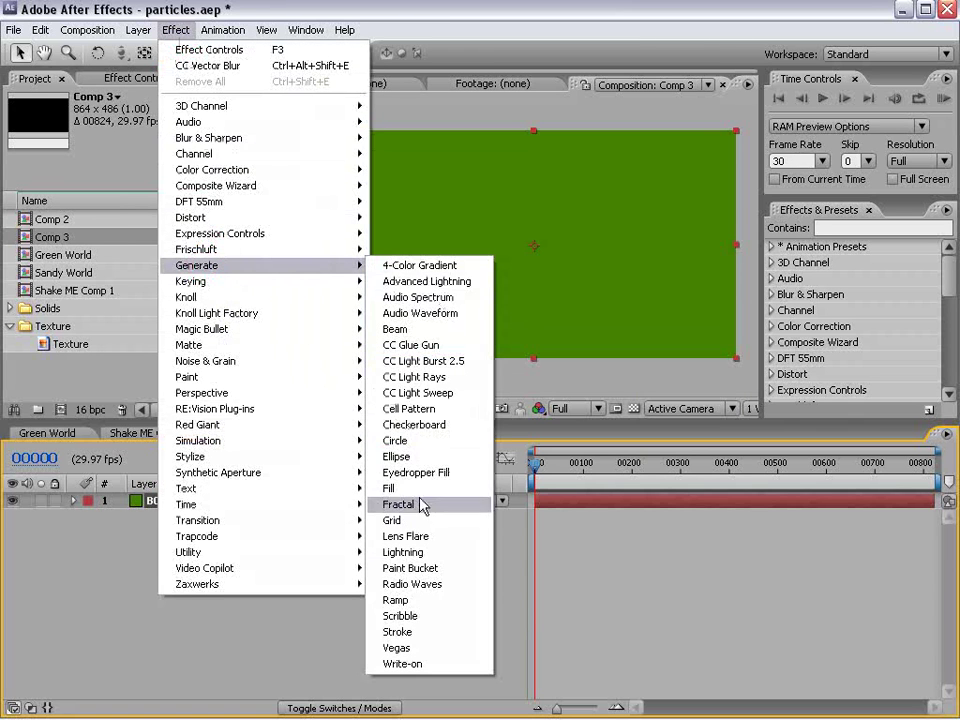
click(410, 600)
click(170, 208)
click(176, 227)
click(149, 160)
click(510, 489)
drag(488, 440, 491, 465)
click(677, 336)
Make the ramp end colour black, placing the start above the frame and the end below it.
click(149, 192)
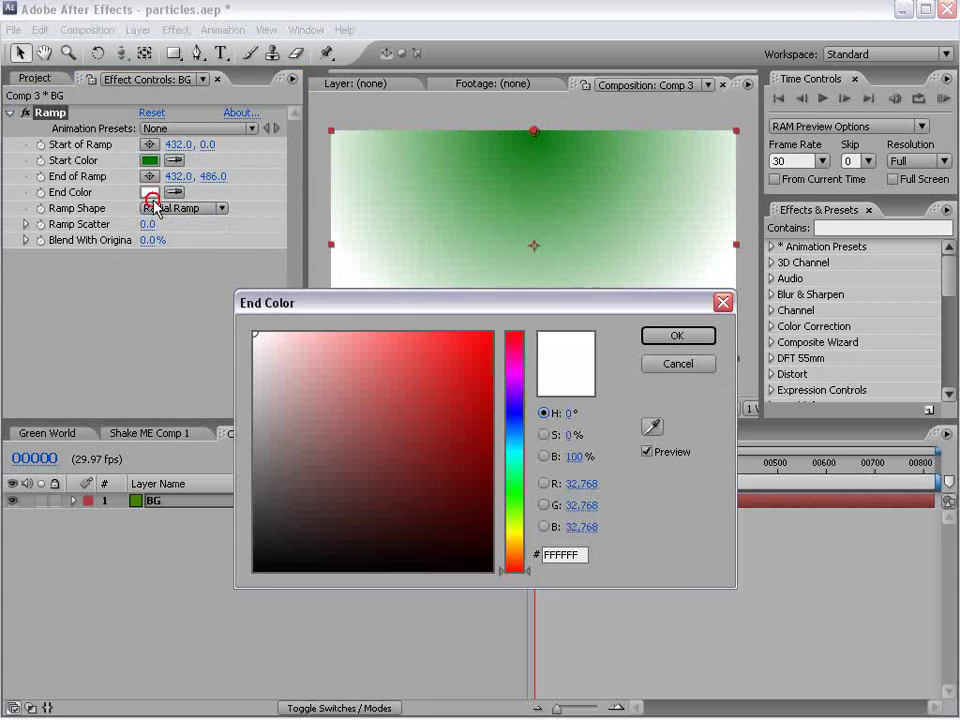
drag(324, 429, 658, 634)
click(700, 342)
key(comma)
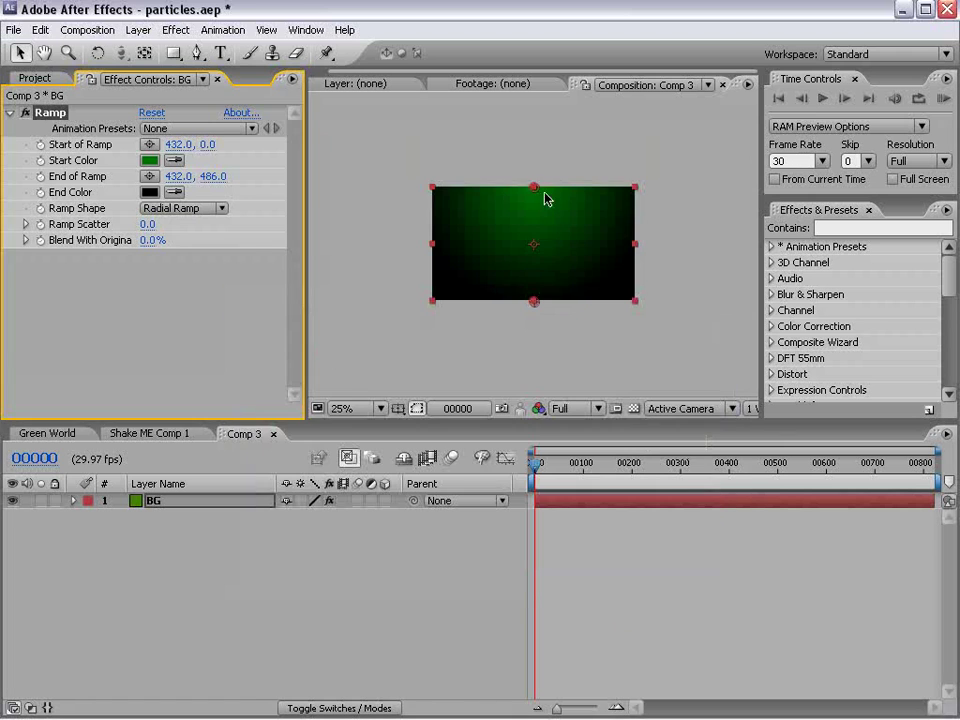
drag(534, 187, 534, 167)
drag(535, 301, 536, 320)
Type the text VIDEO COPILOT and set the word VIDEO to Futura Md BT Bold.
key(period)
click(221, 53)
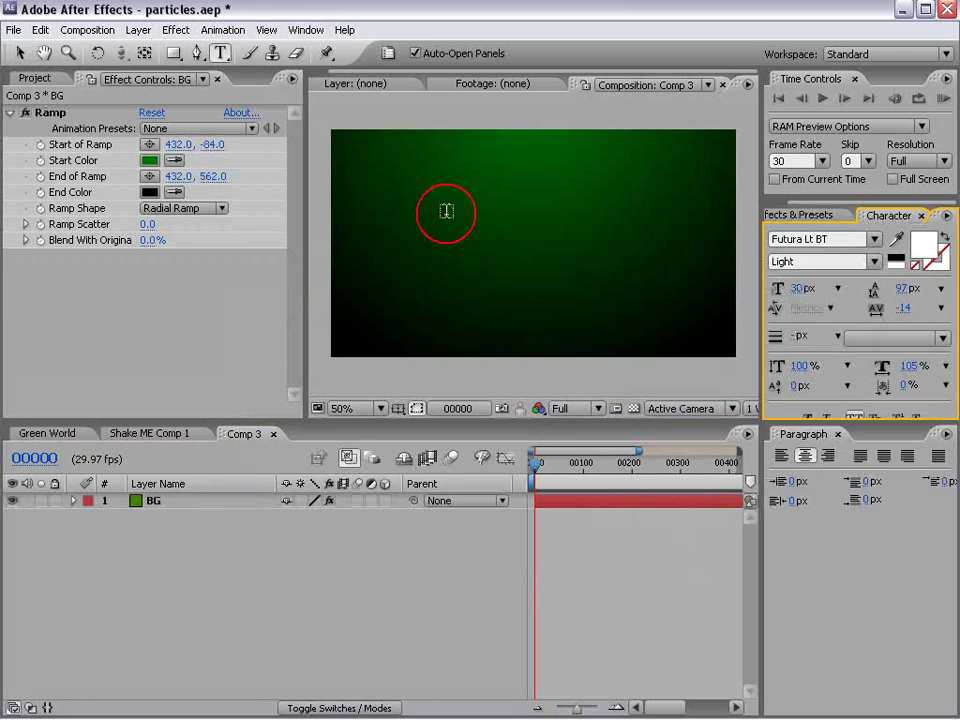
click(443, 243)
text(VIDEO COPILOT)
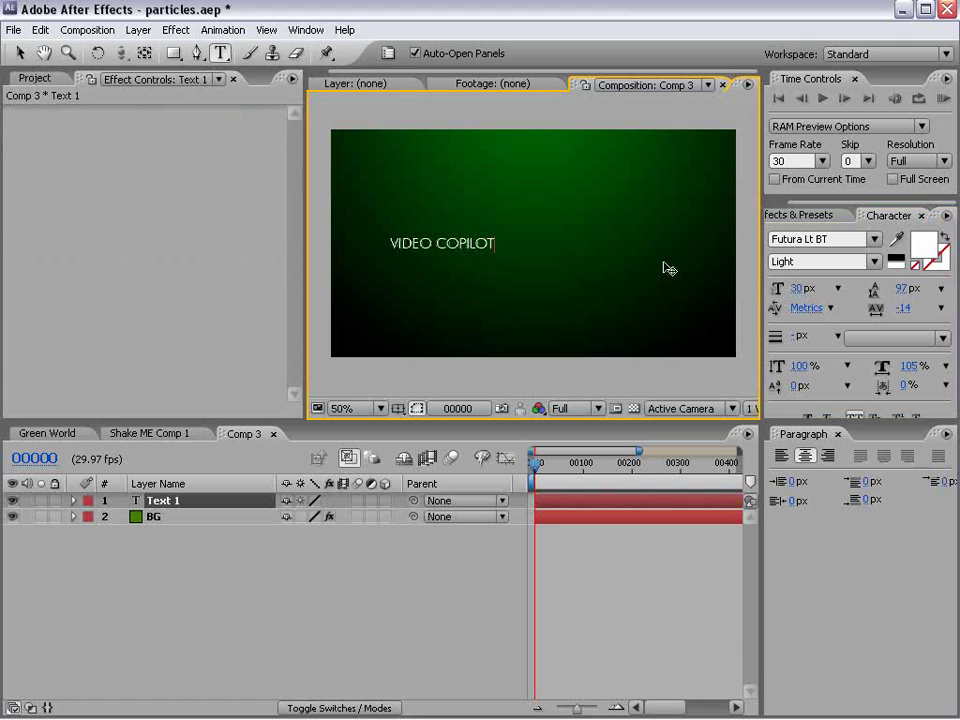
drag(389, 243, 434, 243)
click(845, 240)
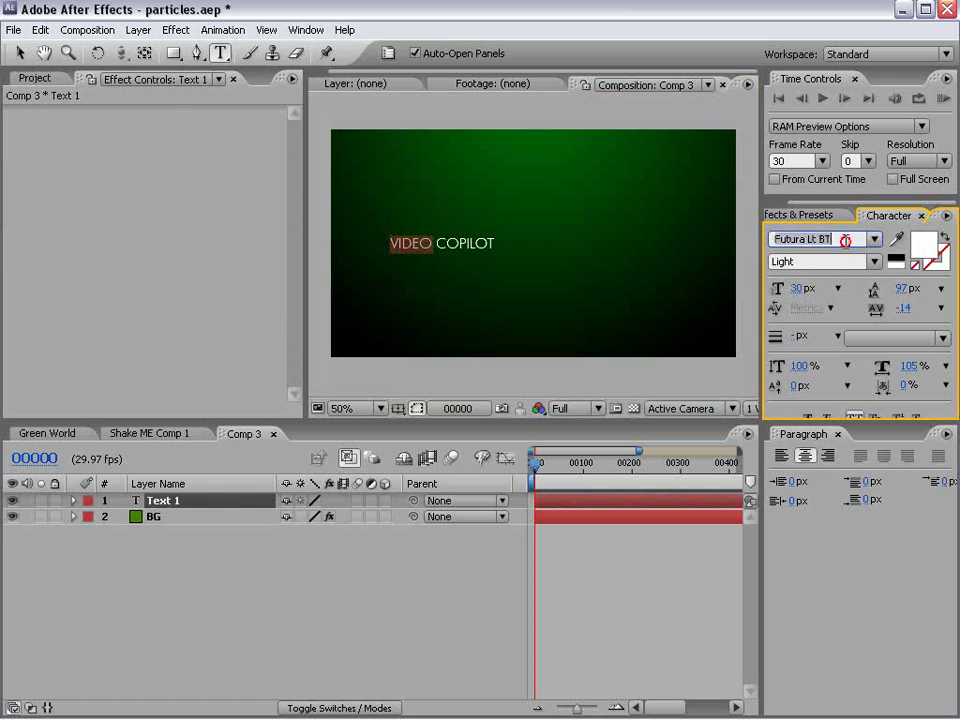
scroll(845, 240, down, 2)
click(20, 53)
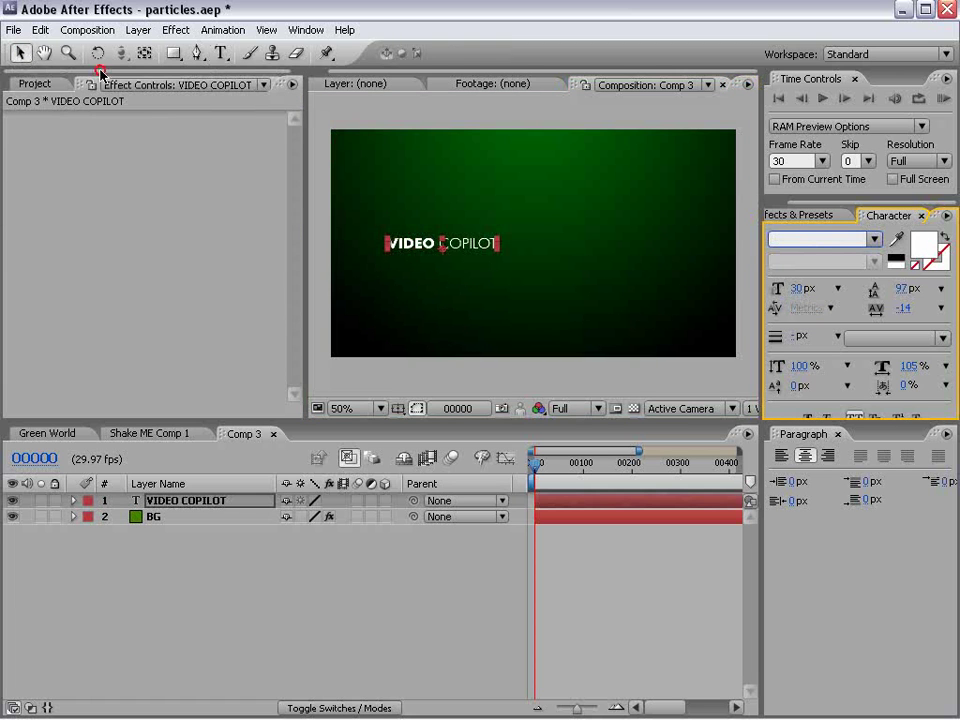
Centre the text using the title/action safe guides and close the Paragraph and Character panels.
drag(476, 249, 614, 238)
key(apostrophe)
click(573, 333)
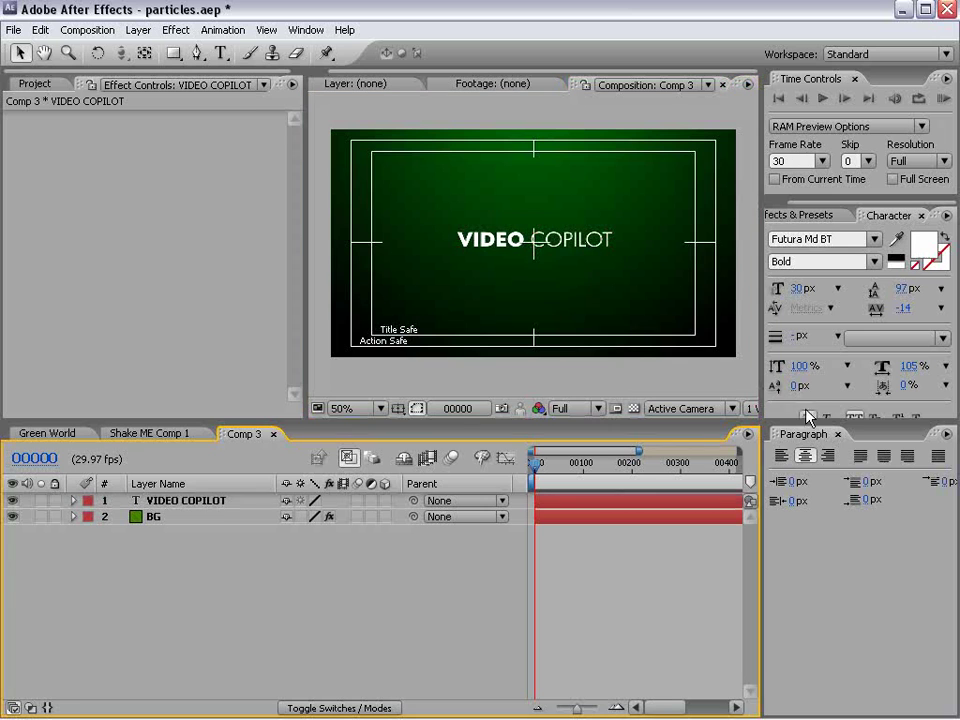
click(837, 434)
click(921, 216)
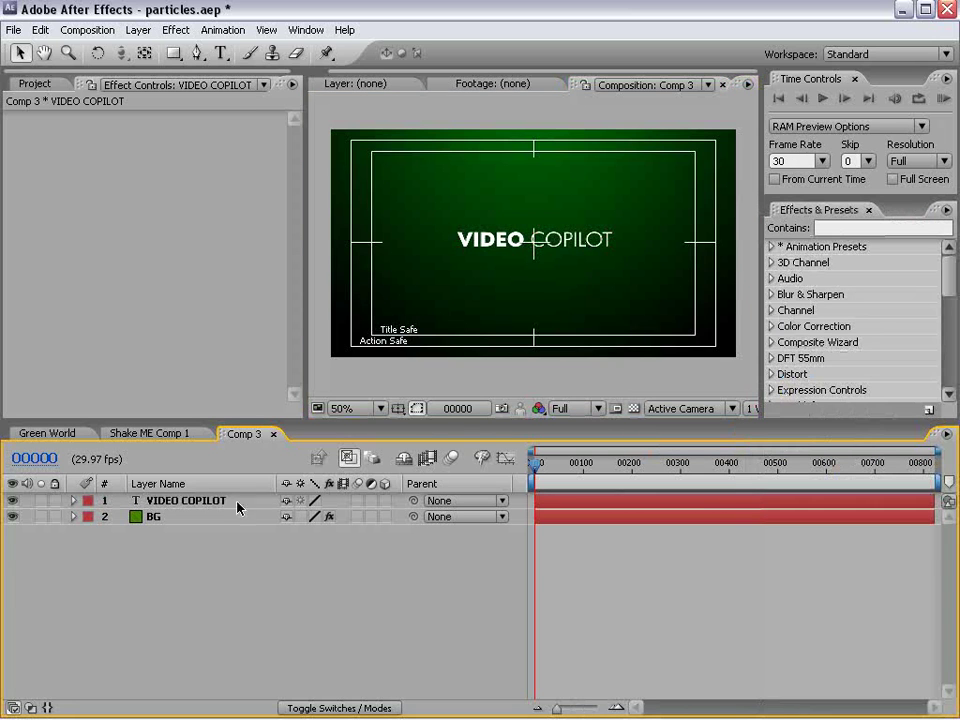
Pre-compose the VIDEO COPILOT text layer into a precomp named TEXT.
click(447, 416)
key(apostrophe)
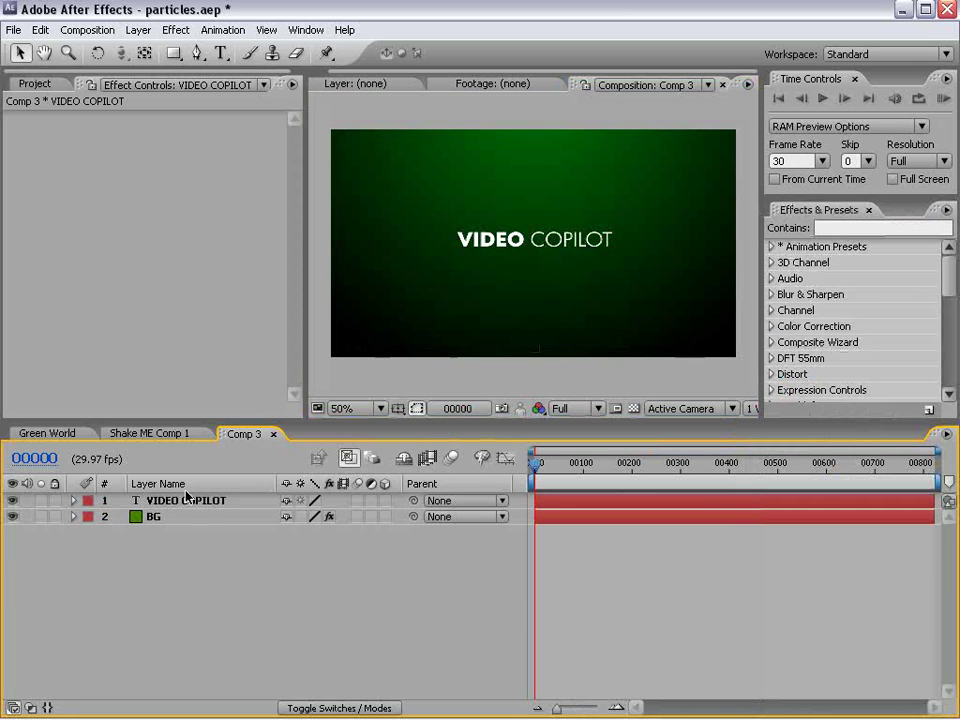
click(185, 500)
click(138, 30)
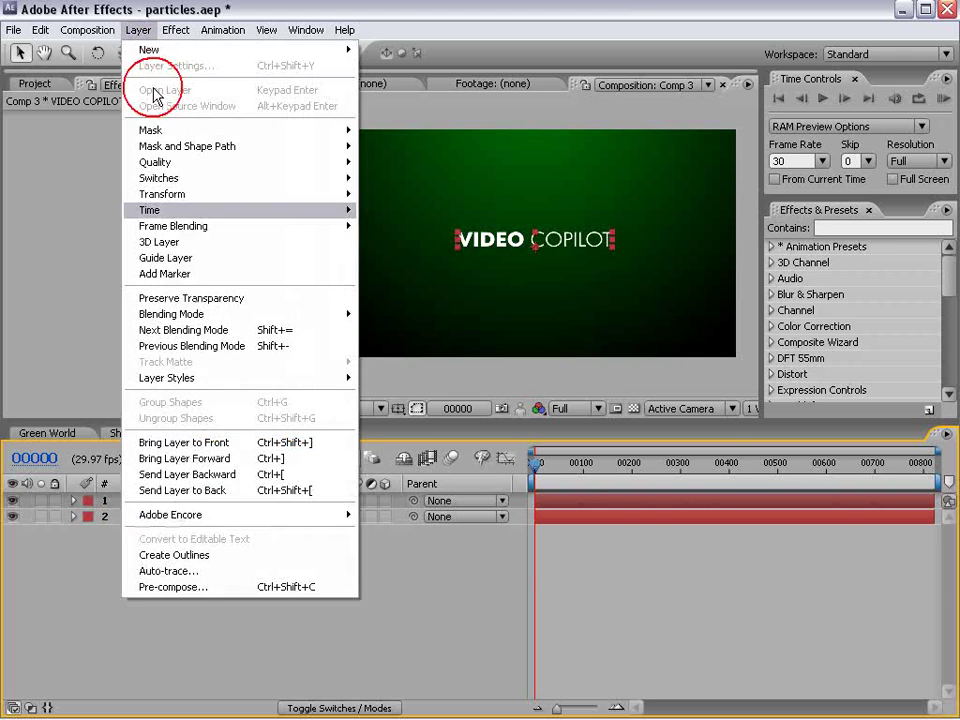
click(190, 587)
click(349, 389)
text(TEXT)
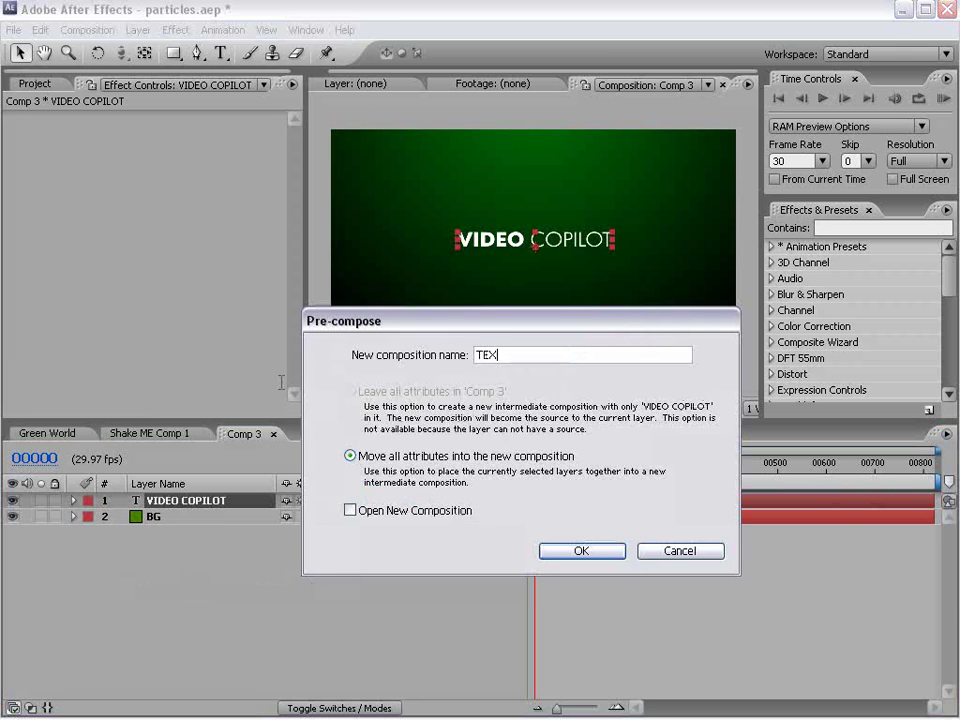
click(585, 550)
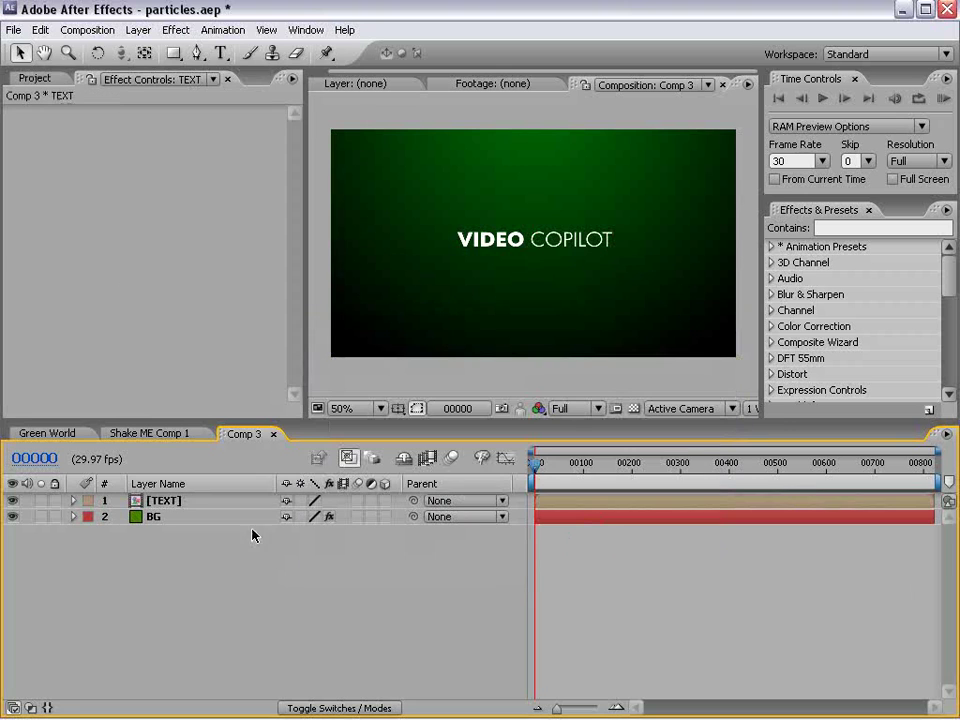
Add a blue solid layer named Particular.
click(141, 30)
mouse_move(150, 51)
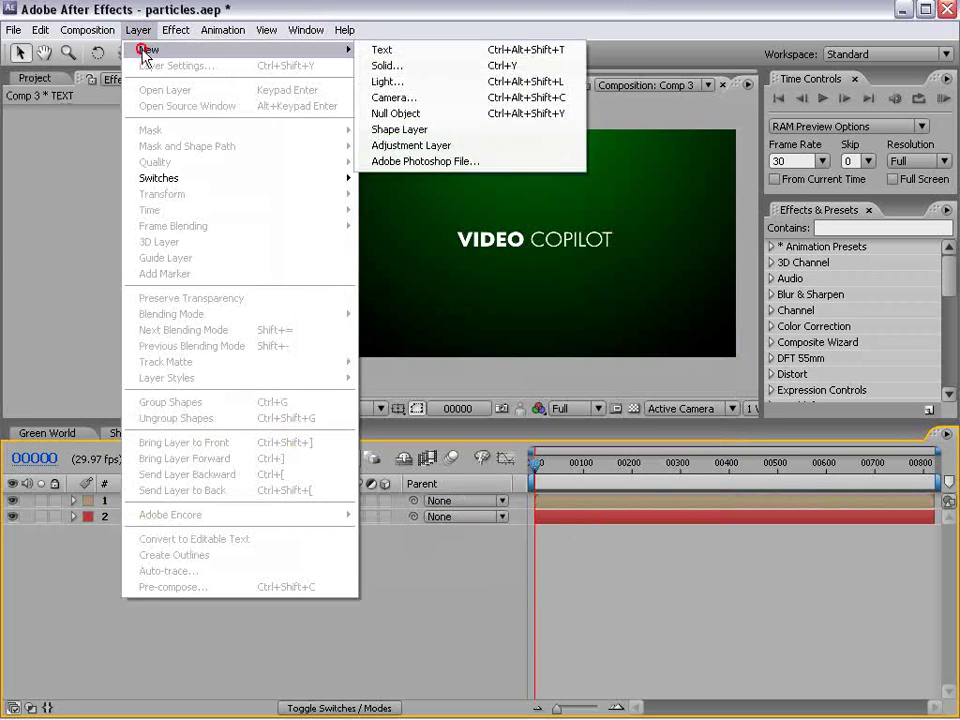
click(397, 66)
click(178, 324)
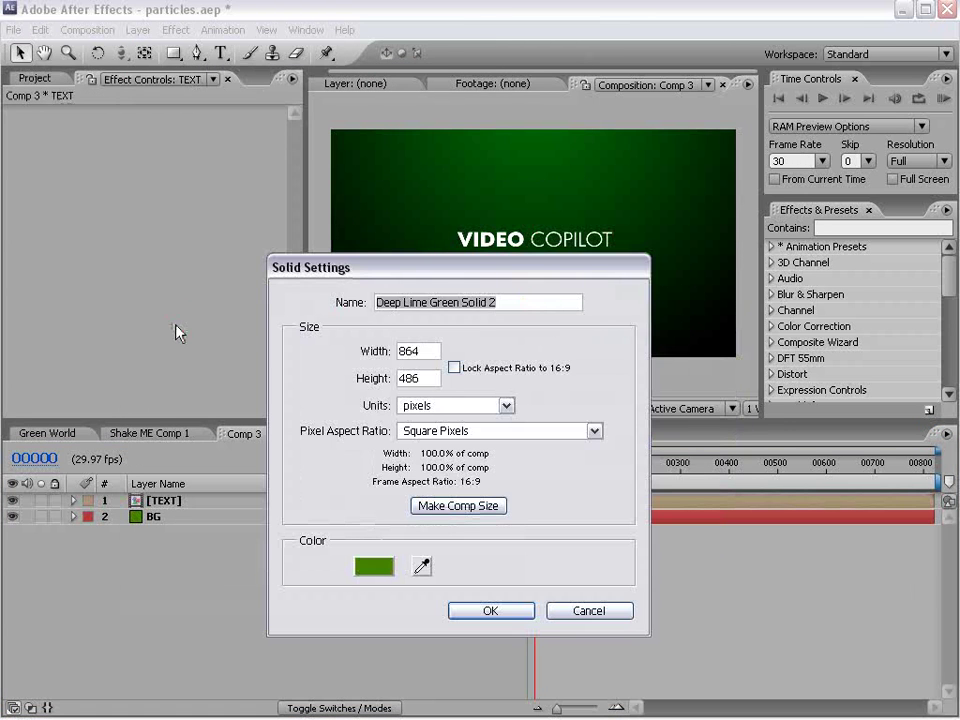
text(Particular)
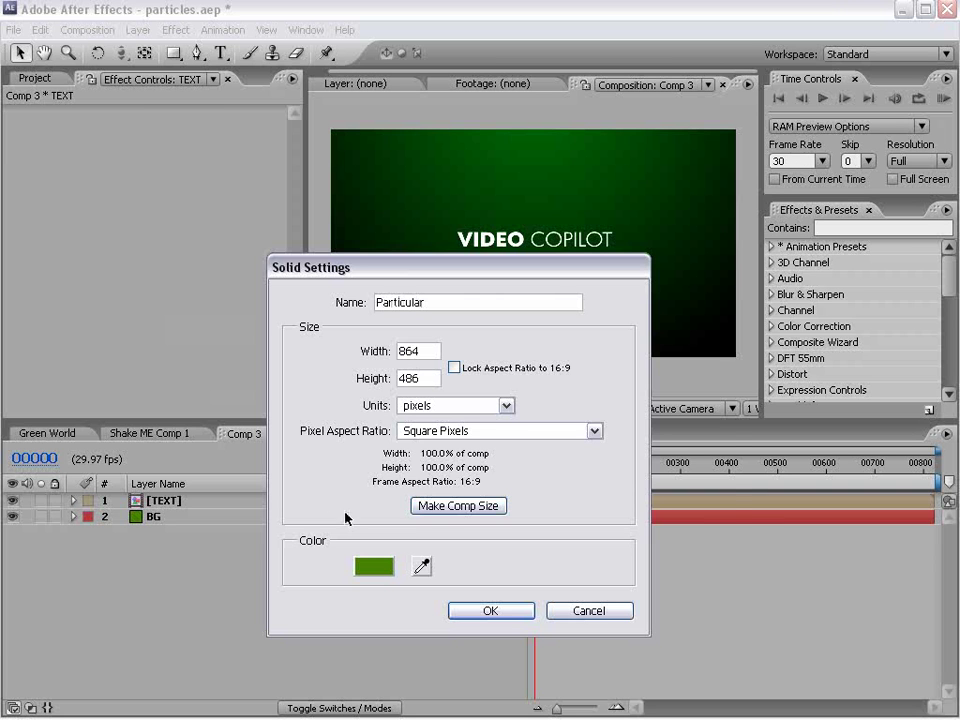
click(370, 568)
drag(514, 510, 514, 429)
click(676, 336)
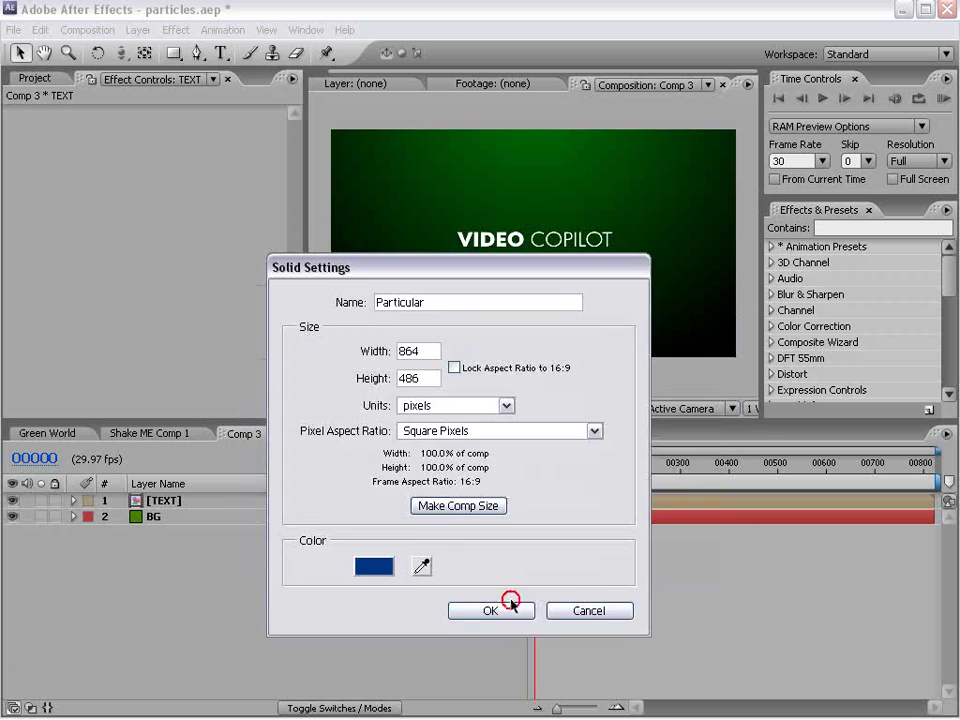
click(508, 608)
Apply Trapcode Particular to the solid and scrub forward to see the particles.
click(178, 29)
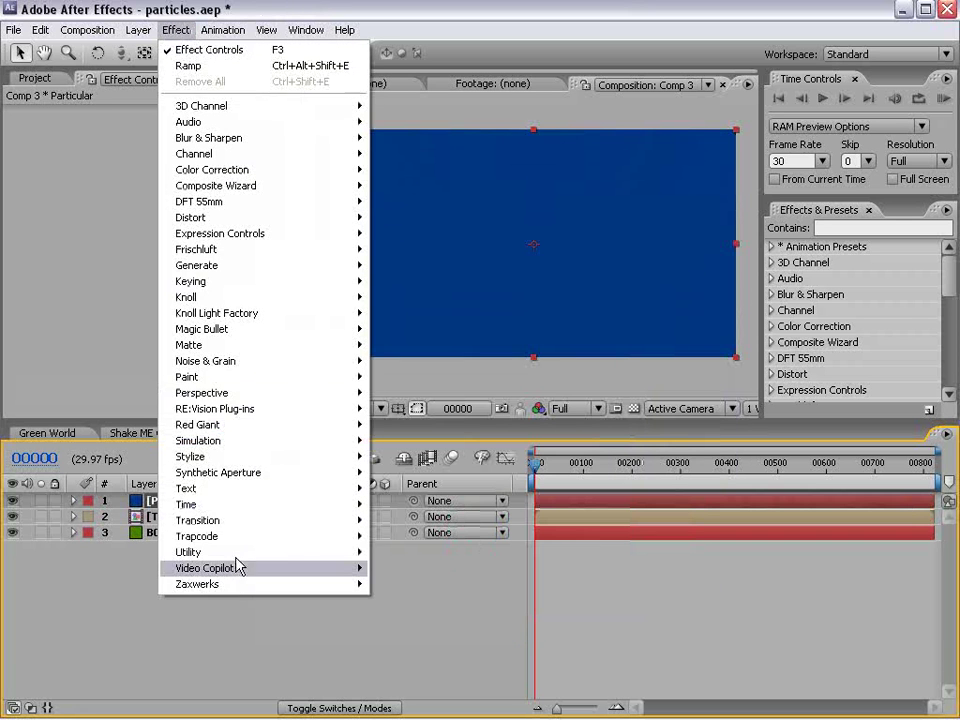
mouse_move(340, 538)
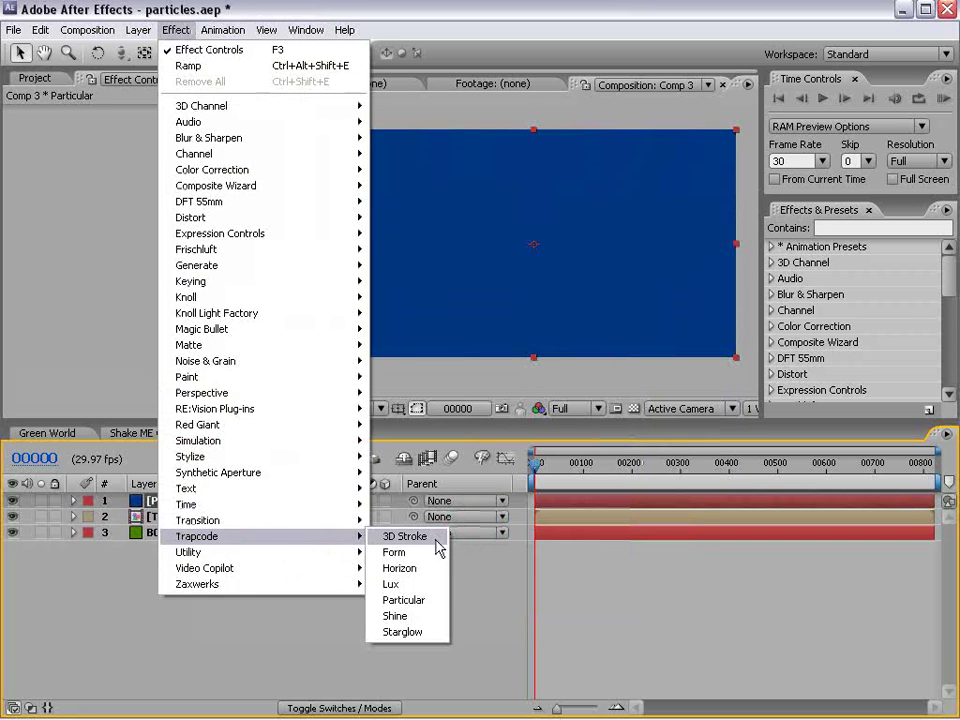
click(430, 602)
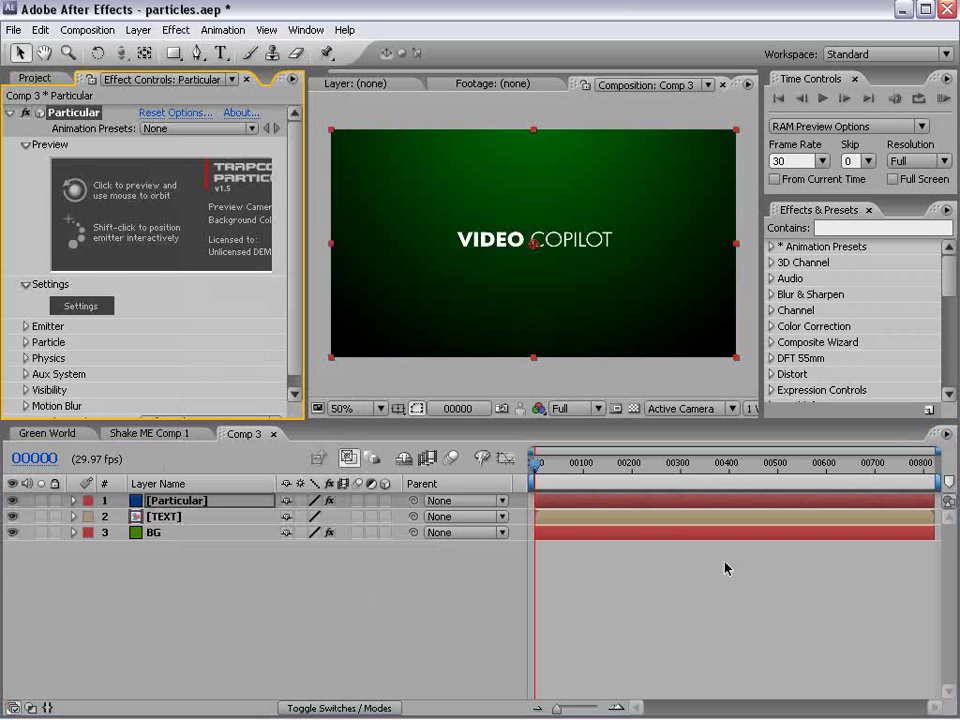
drag(537, 462, 634, 490)
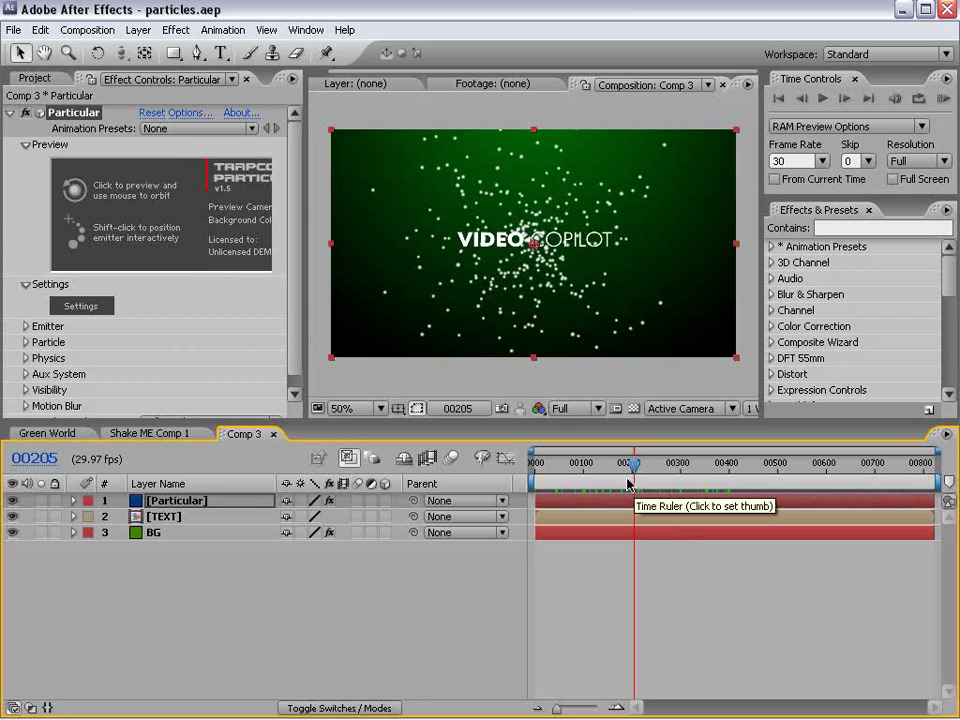
Set Particular's Emitter Type to Box and its Velocity to 0.
drag(299, 420, 299, 458)
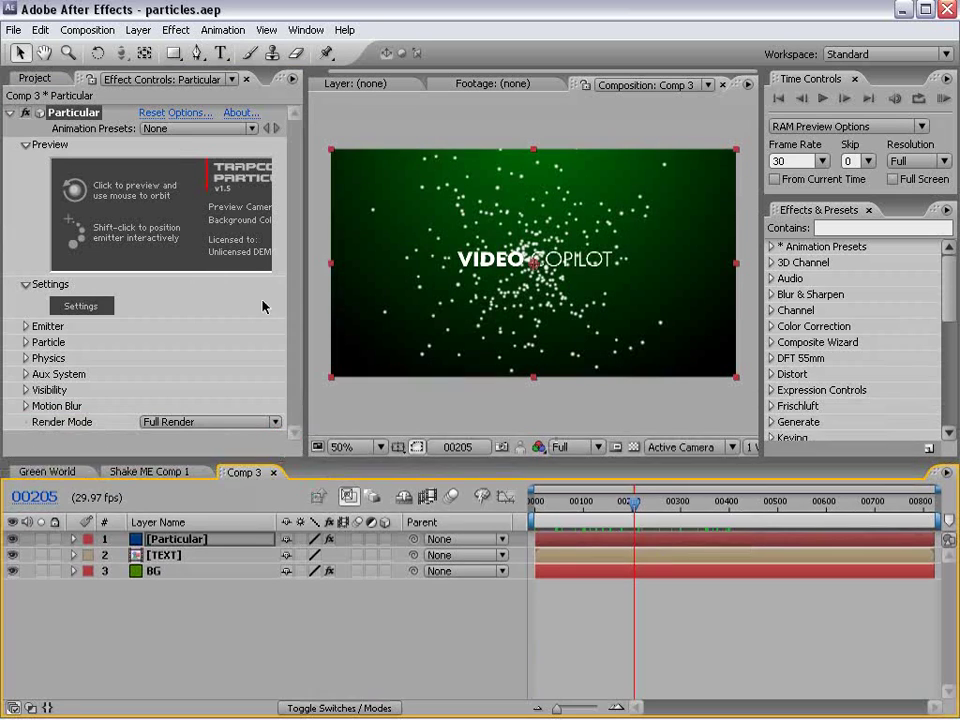
click(24, 326)
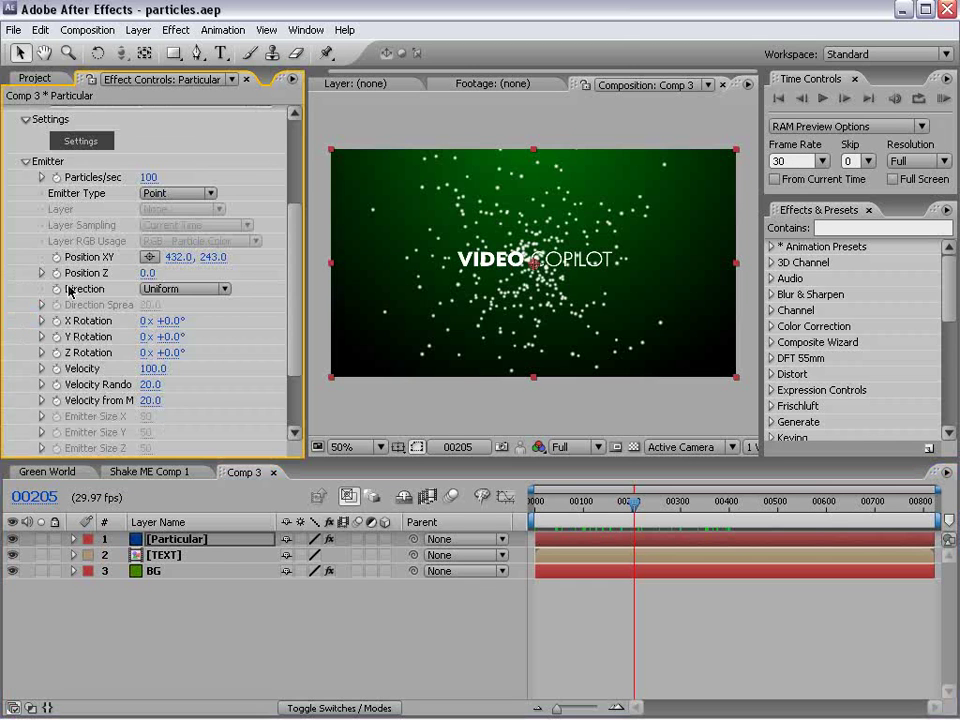
click(177, 193)
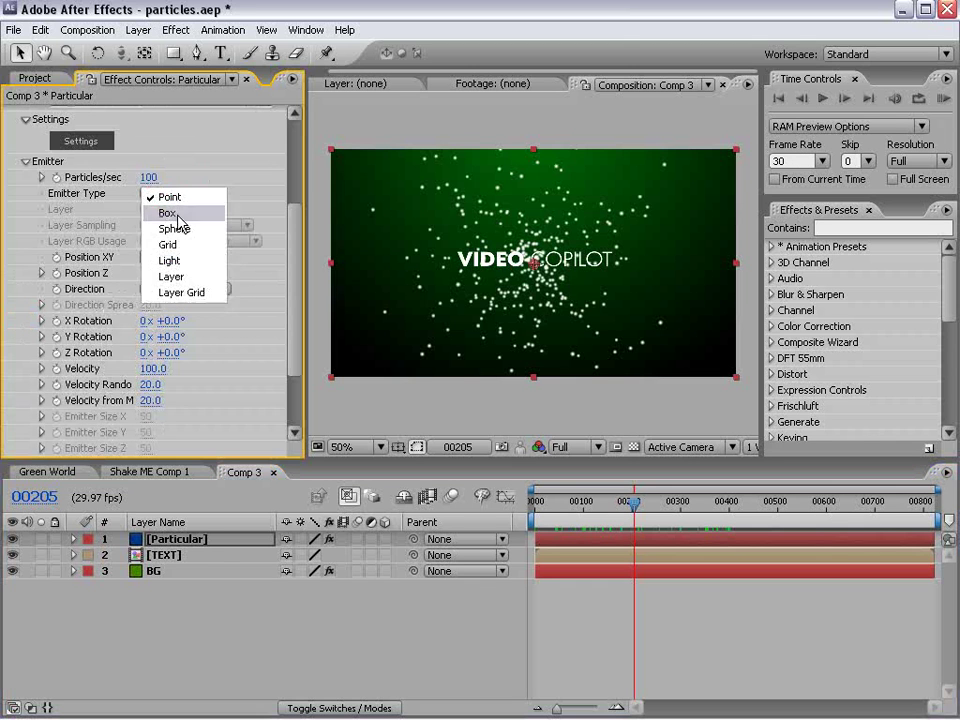
click(179, 212)
click(153, 368)
text(-100)
key(Return)
click(150, 368)
text(0)
key(Return)
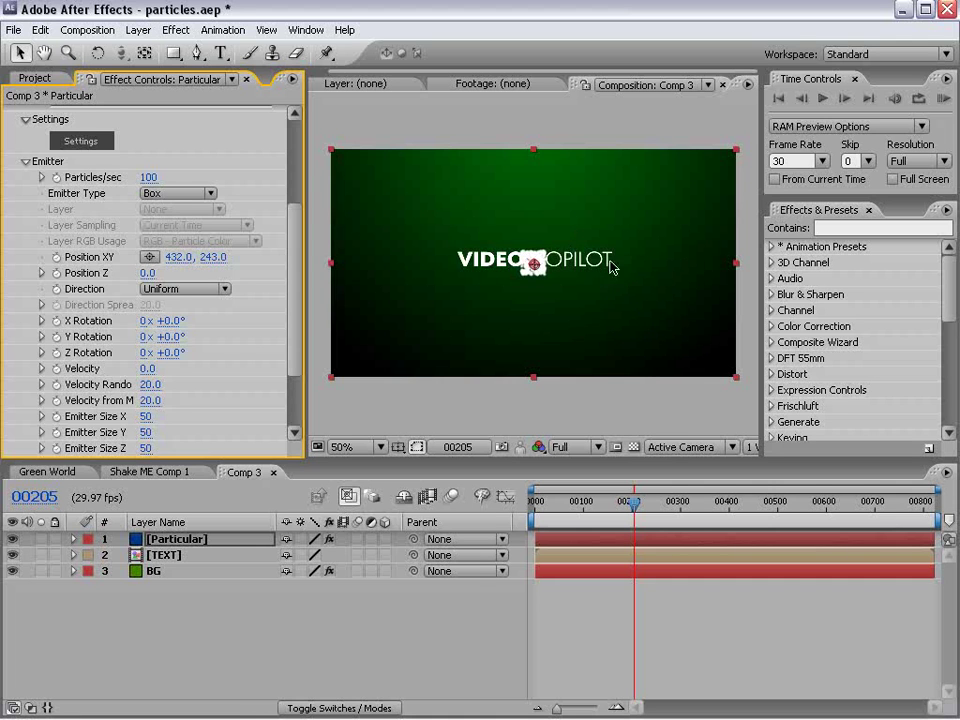
Size the box emitter to about 331 by 41 and deepen it along Z to cover the text.
scroll(298, 300, down, 3)
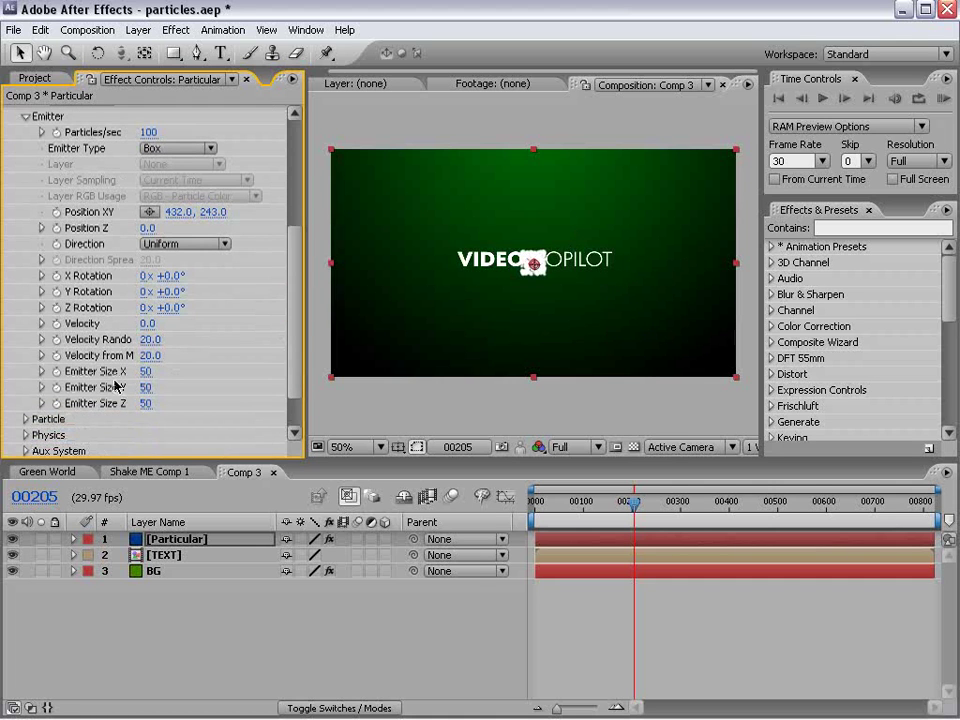
drag(147, 387, 381, 352)
drag(146, 403, 155, 402)
Turn on the TEXT layer's 3D switch and reveal its Position property.
click(179, 559)
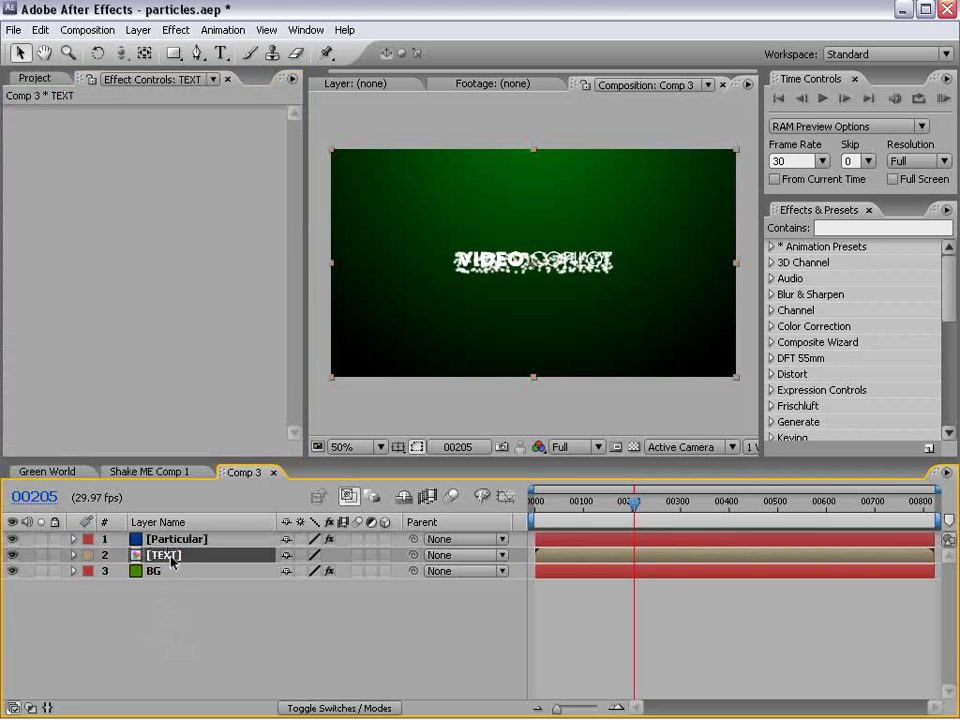
click(385, 559)
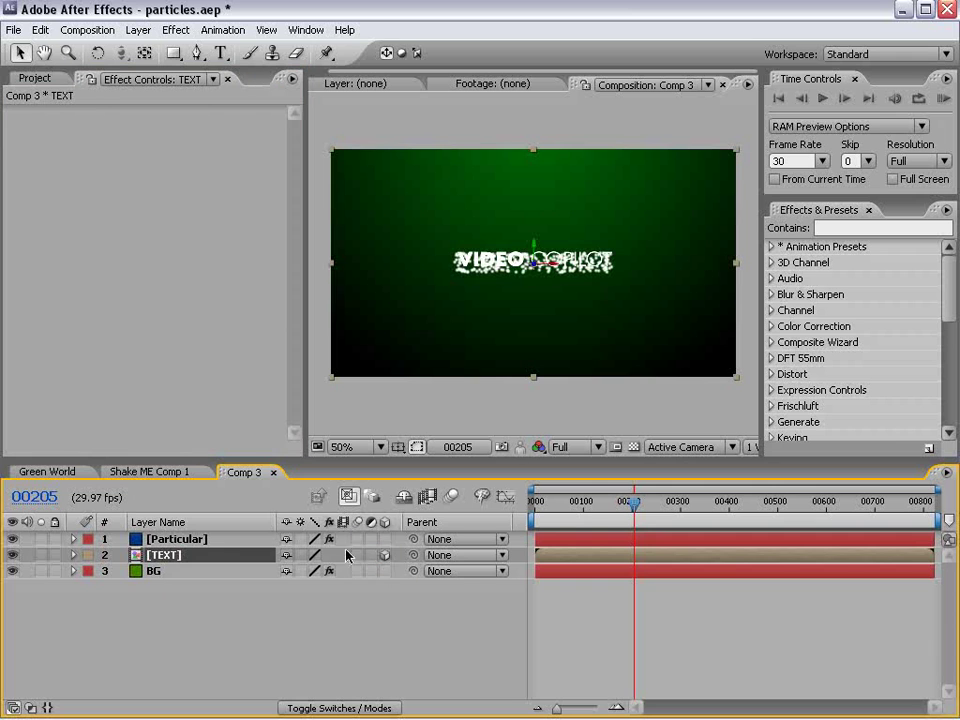
click(165, 539)
click(296, 242)
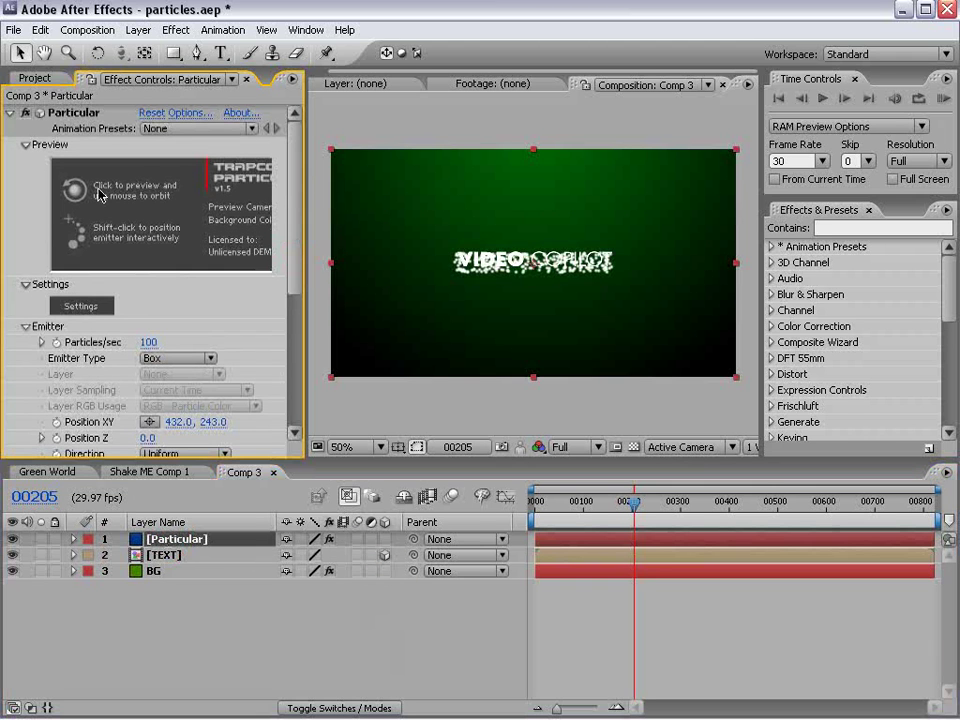
click(173, 555)
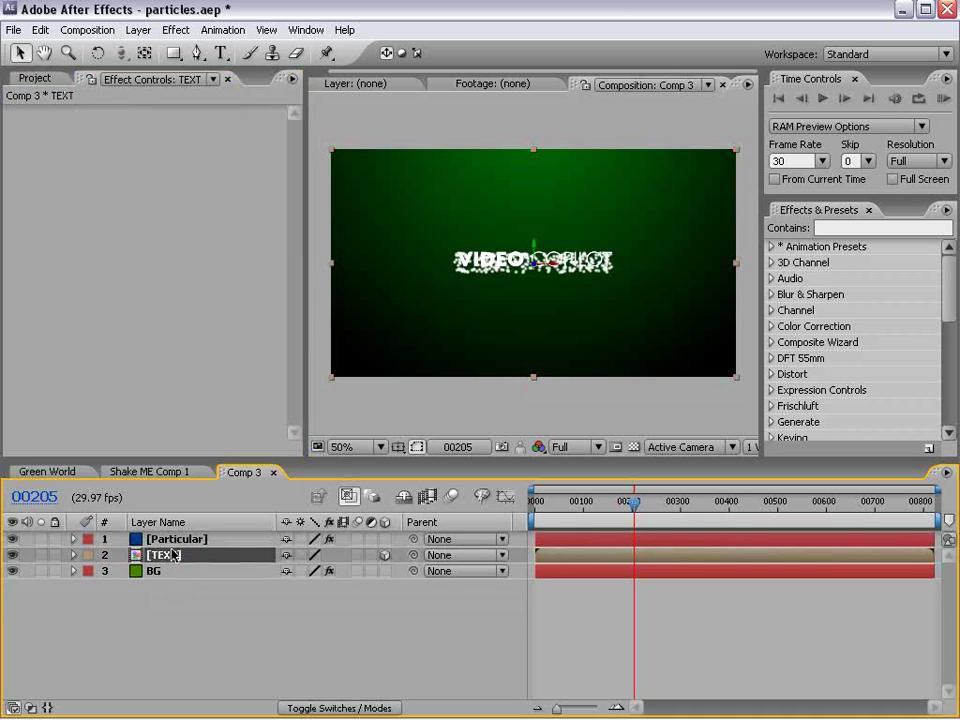
key(p)
click(177, 540)
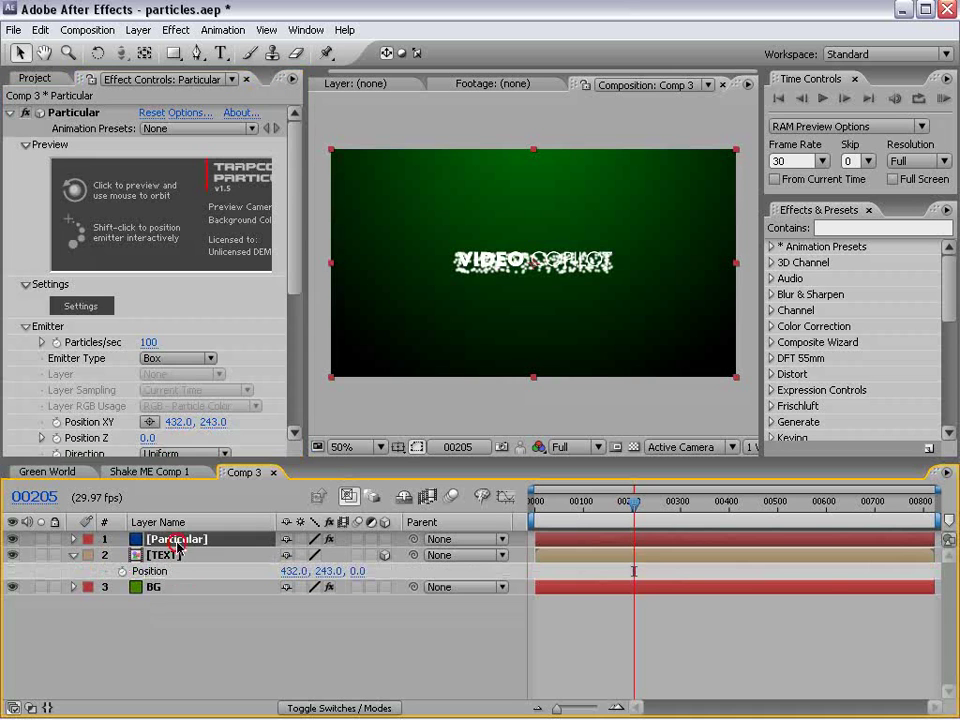
drag(294, 150, 300, 285)
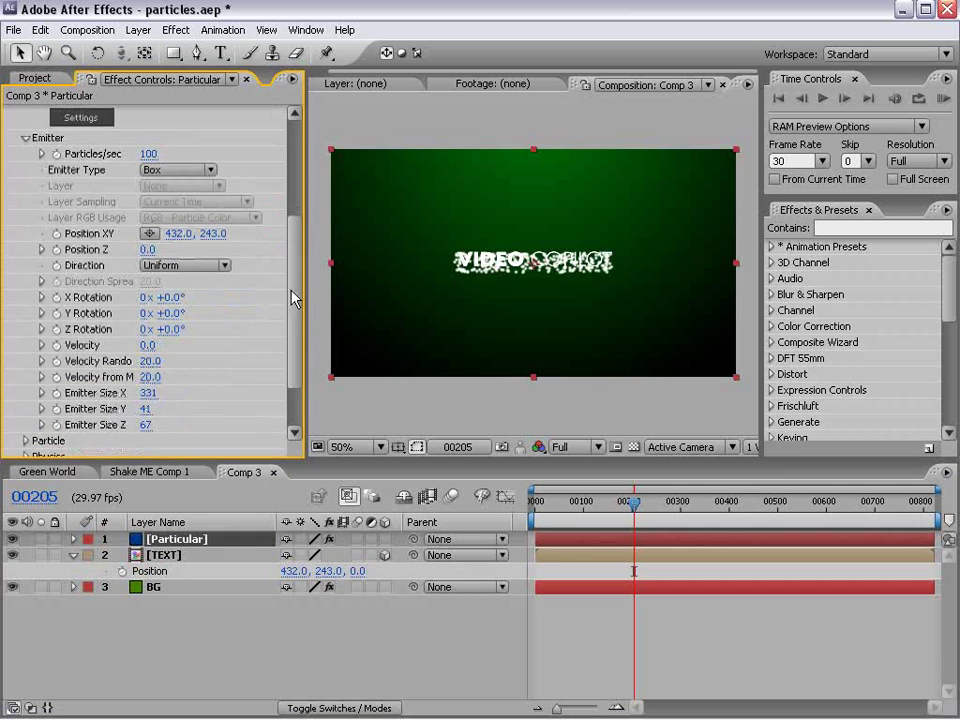
Pick-whip Particular's Position XY expression to TEXT's Position and move the text to test it.
alt+click(57, 233)
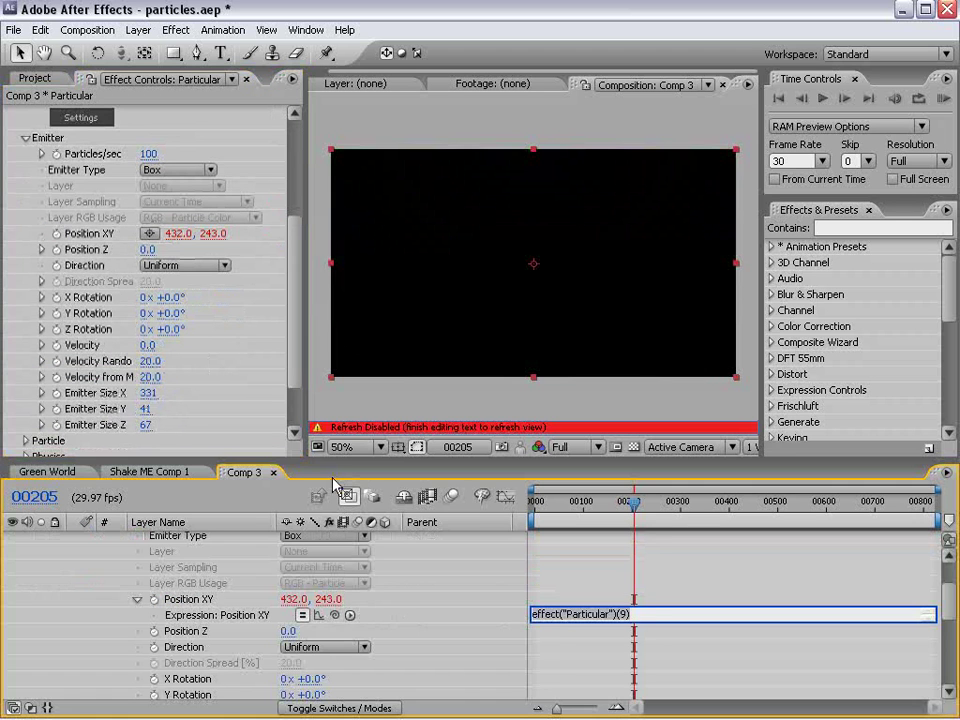
drag(334, 462, 334, 246)
scroll(700, 480, up, 3)
click(580, 482)
click(635, 478)
drag(336, 483, 208, 685)
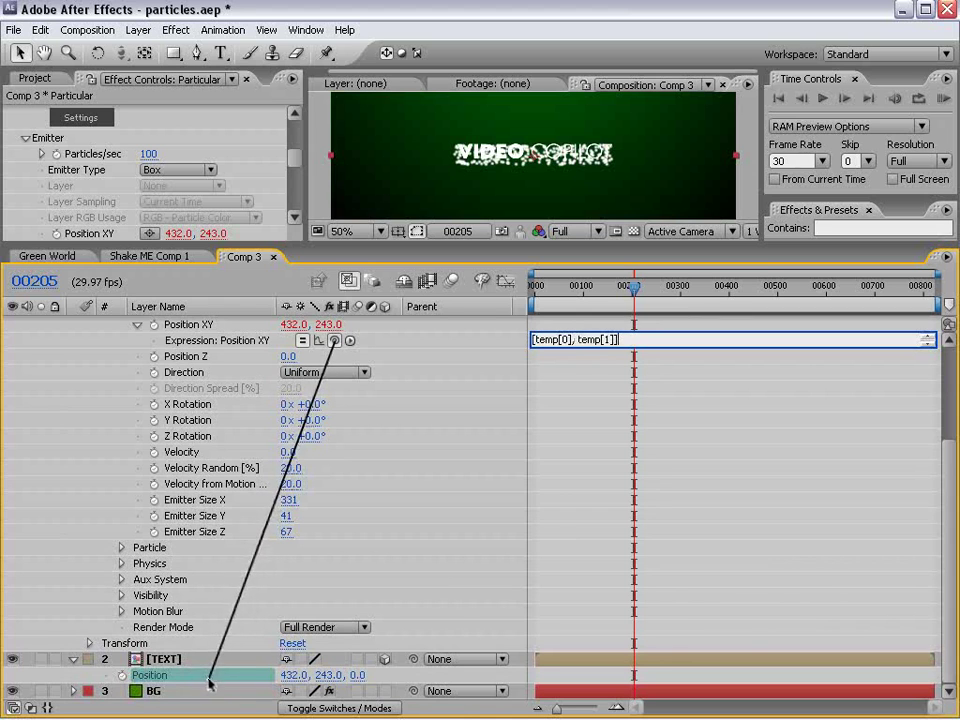
click(583, 388)
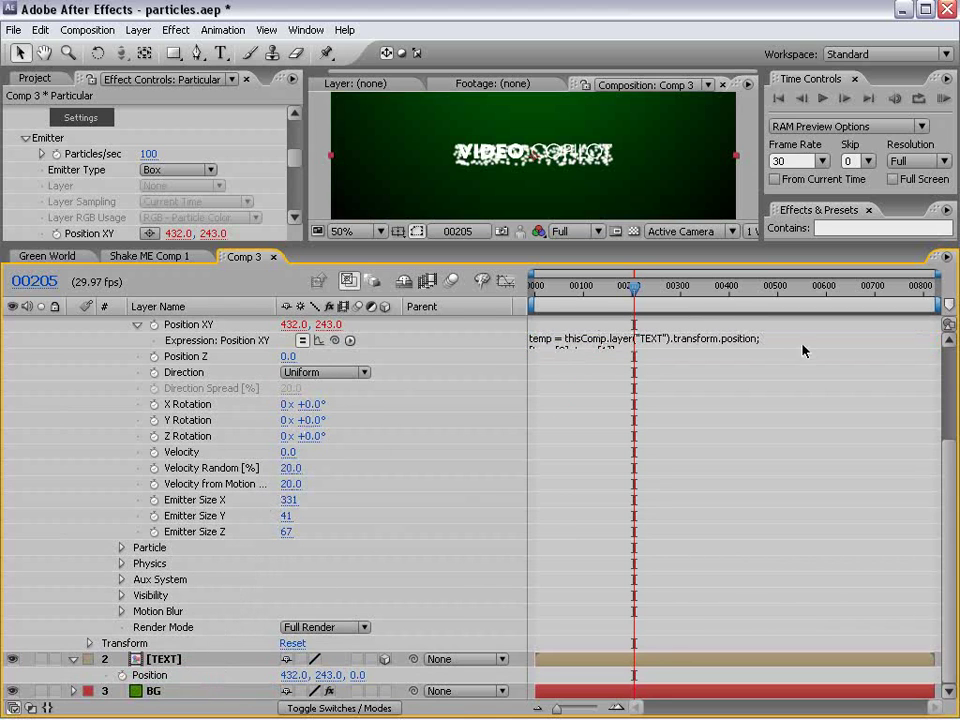
click(943, 407)
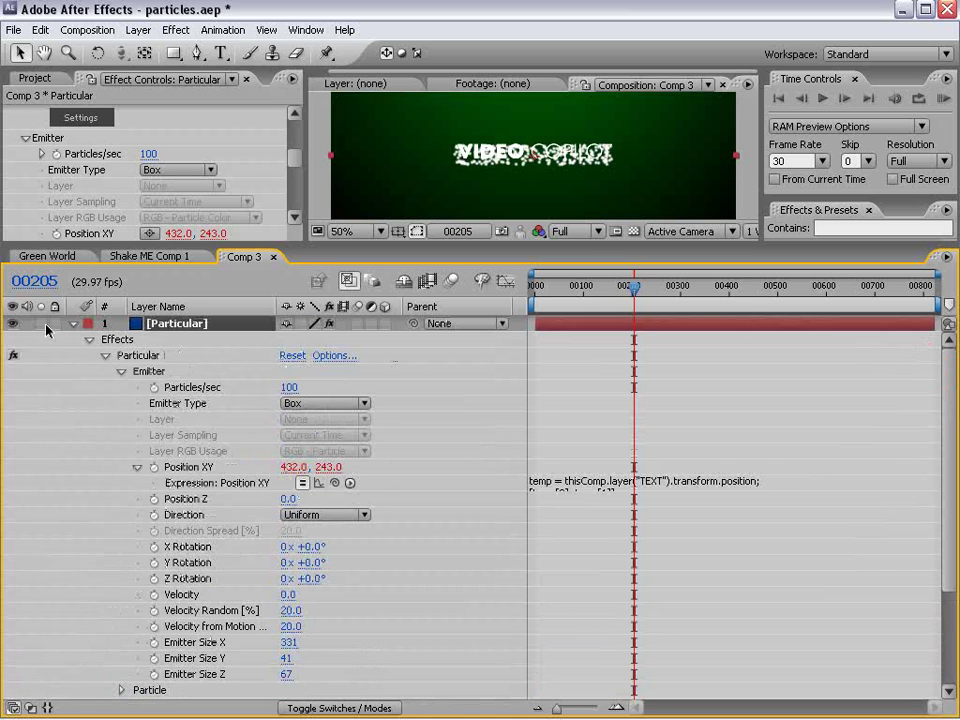
mouse_move(533, 153)
mouse_down()
mouse_move(606, 172)
mouse_move(533, 153)
mouse_up()
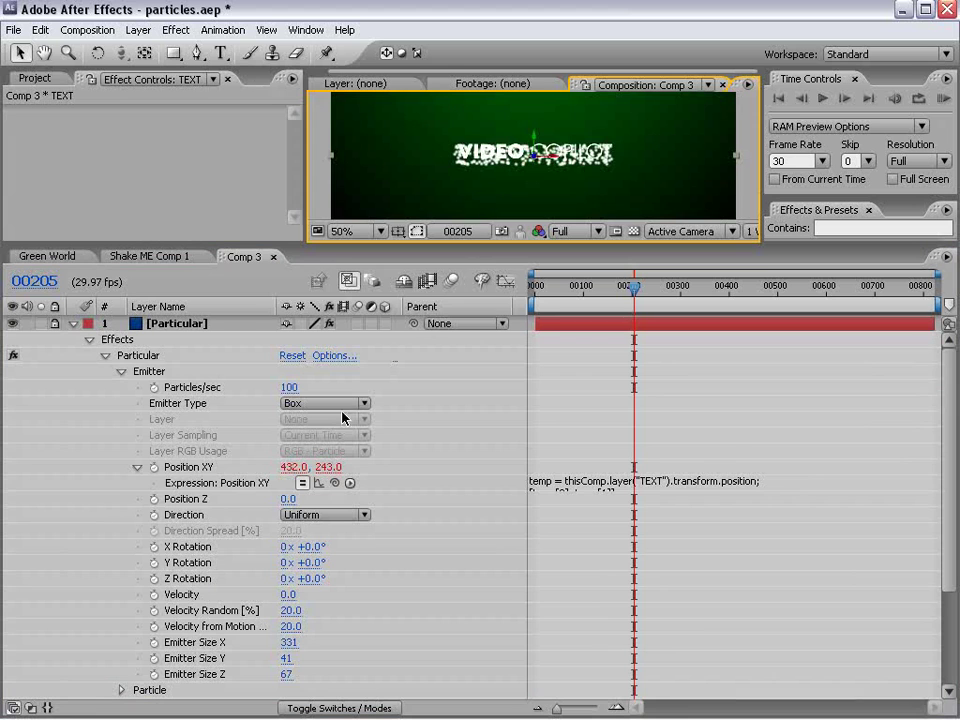
Link Particular's emitter Position Z to the TEXT layer's depth by expression and scrub to check.
click(155, 502)
click(55, 323)
alt+click(155, 500)
drag(945, 506, 950, 571)
drag(334, 394, 361, 679)
click(660, 510)
drag(633, 290, 864, 340)
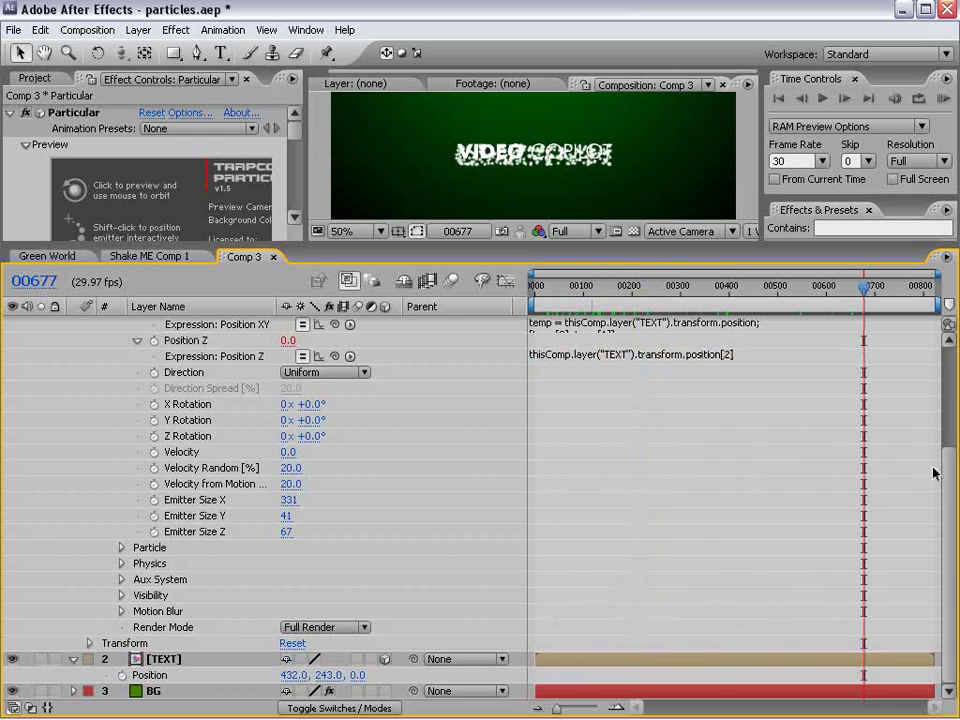
click(944, 345)
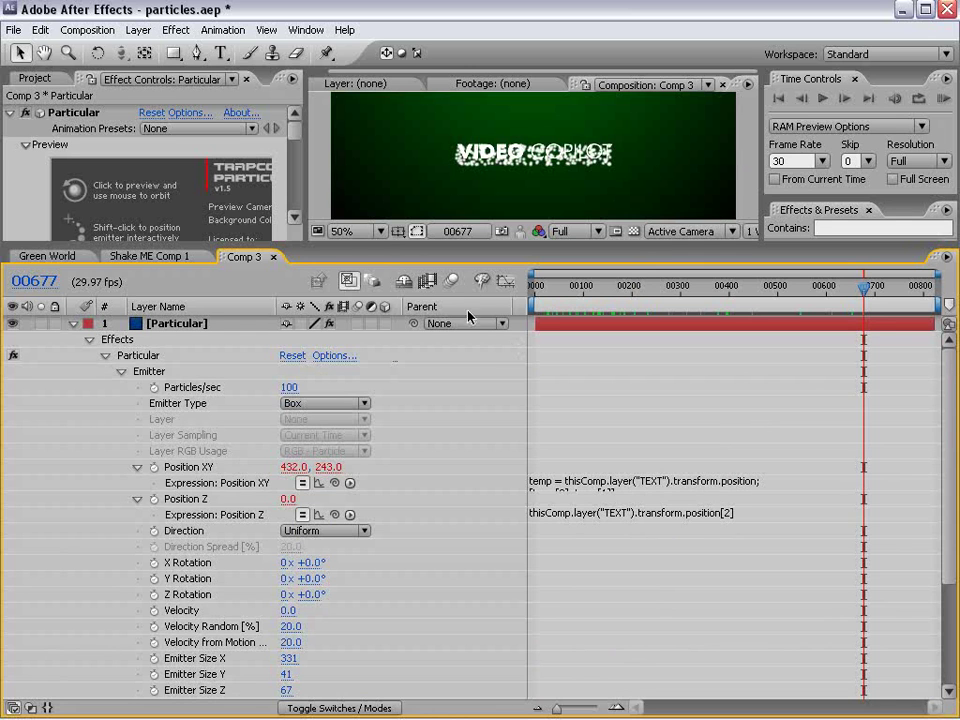
drag(380, 250, 374, 389)
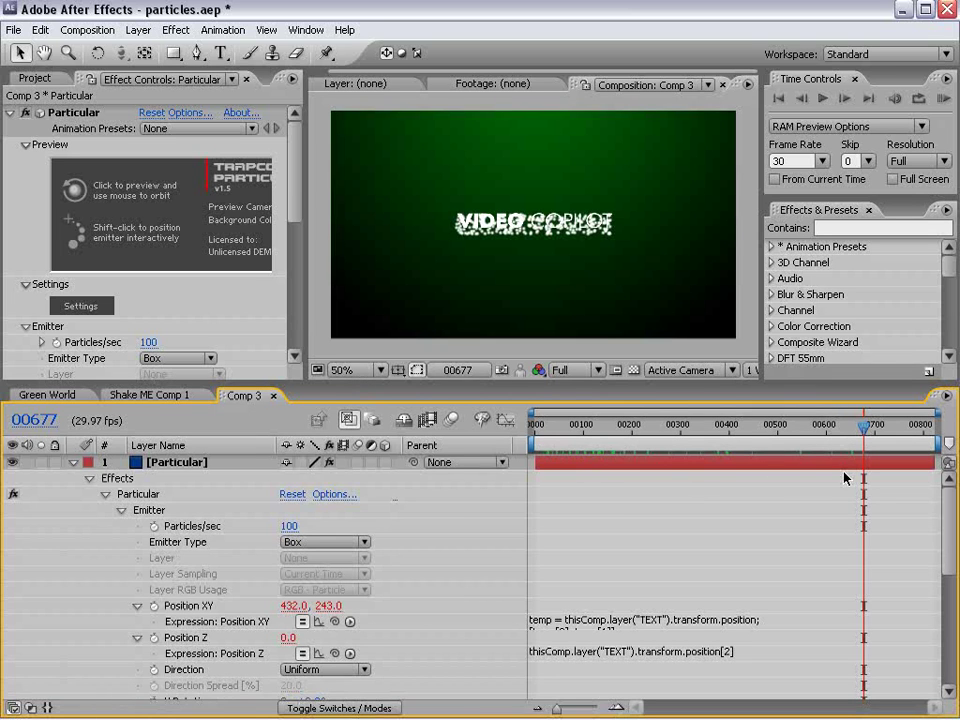
drag(771, 428, 716, 428)
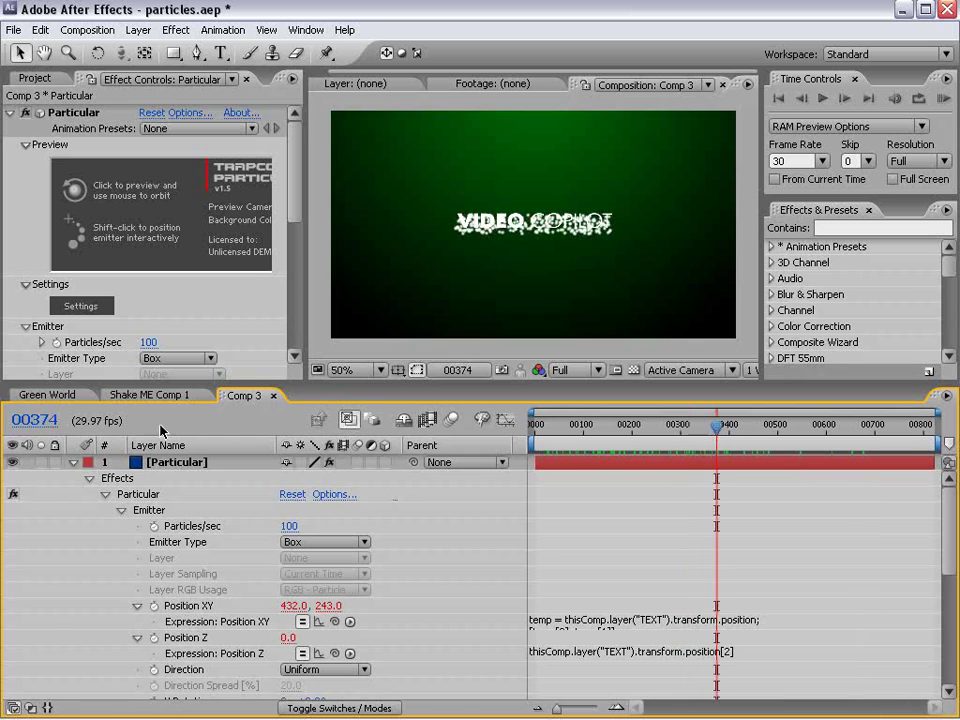
click(75, 463)
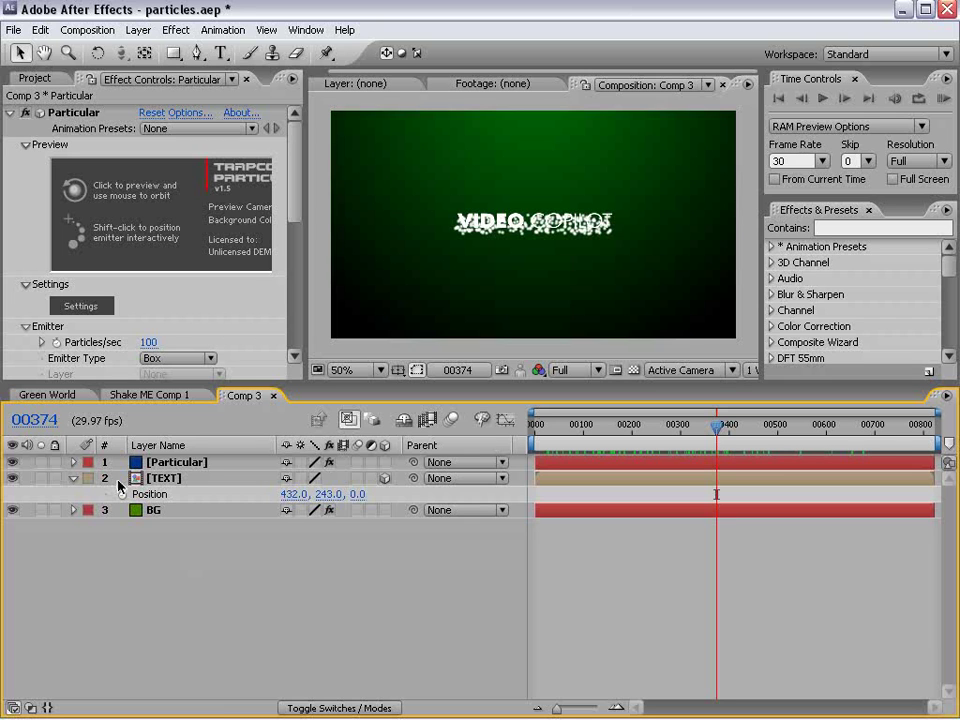
Set Particular's Particles/sec to 0.
click(148, 342)
text(0)
key(Return)
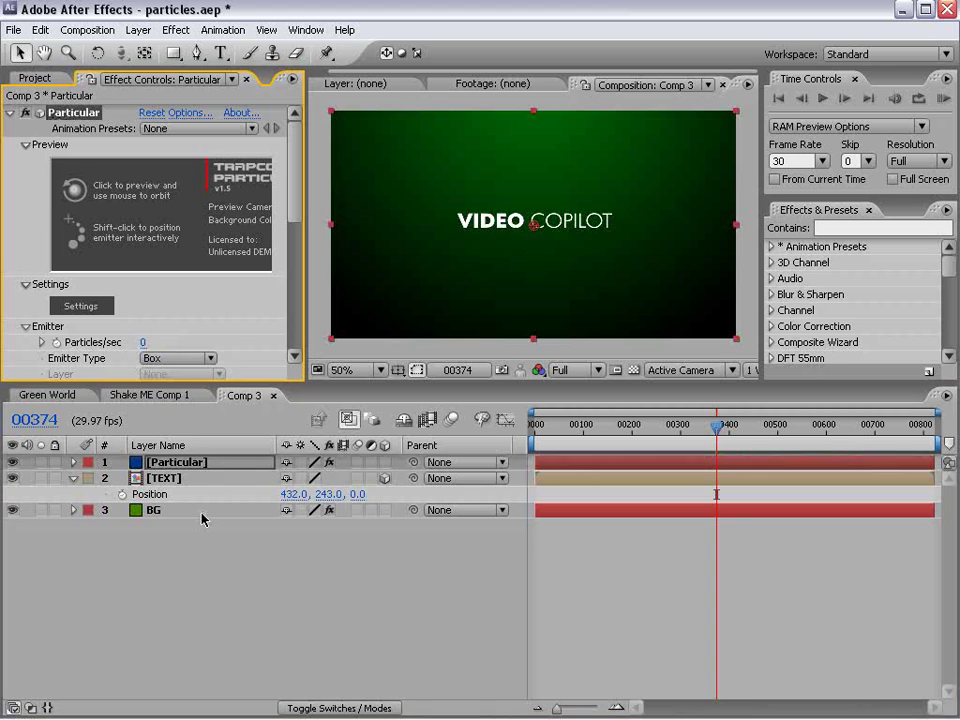
click(206, 519)
Keyframe the TEXT position from 432,243 at frame 93 to 600,353 at frame 118.
click(173, 482)
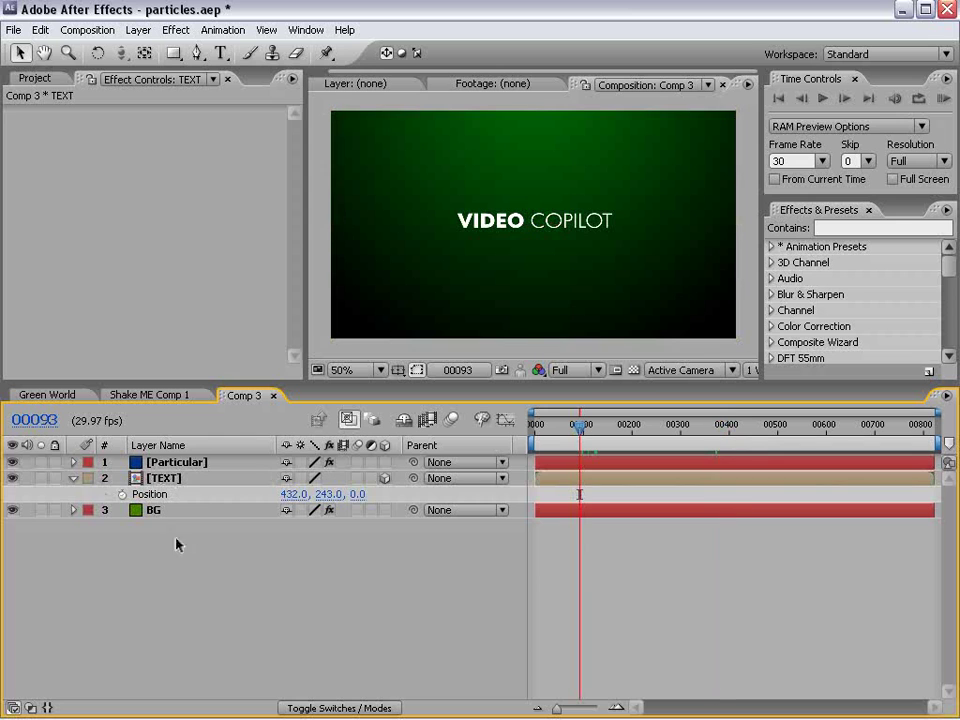
click(121, 494)
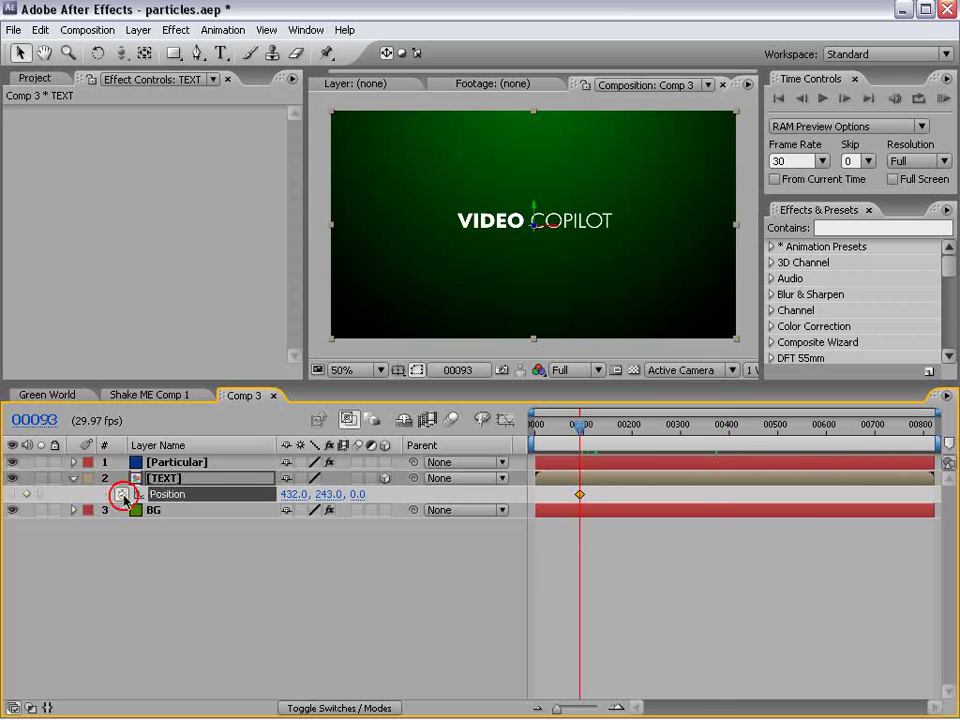
drag(581, 430, 592, 430)
drag(564, 226, 643, 288)
drag(640, 222, 614, 268)
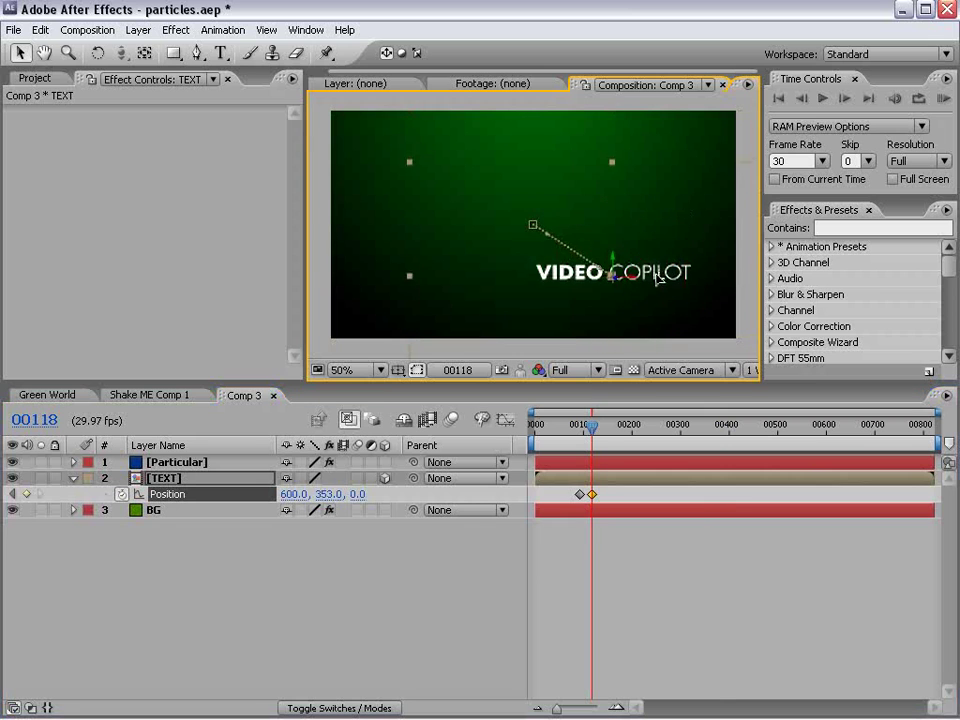
mouse_move(590, 428)
mouse_down()
mouse_move(577, 432)
mouse_move(597, 437)
mouse_move(580, 441)
mouse_up()
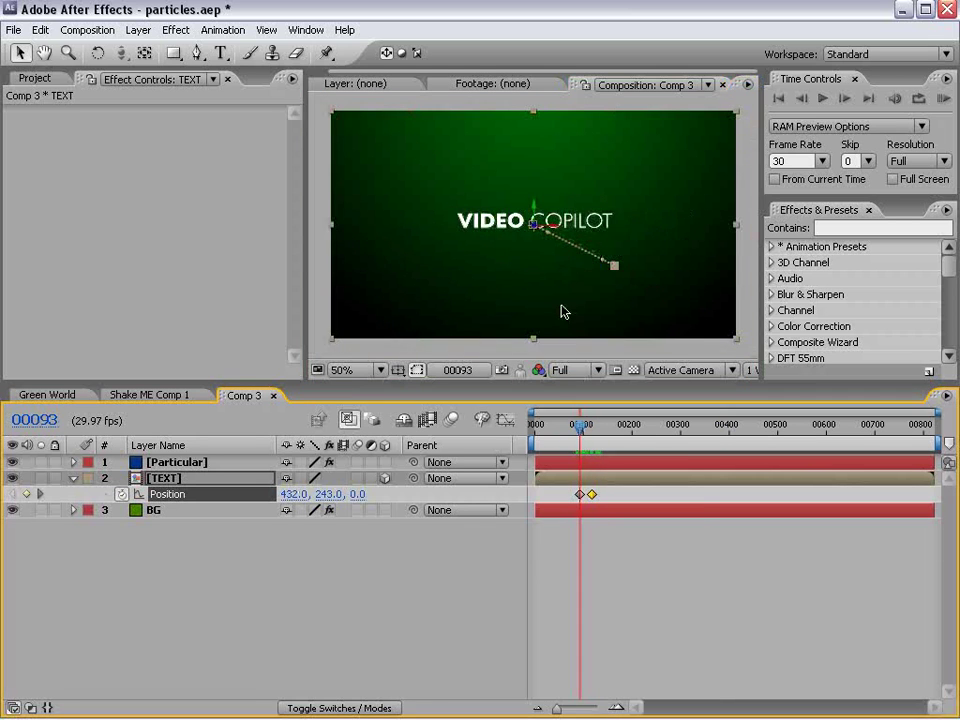
key(Page_Down)
key(Page_Down)
key(Page_Down)
key(Page_Down)
key(Page_Down)
key(Page_Down)
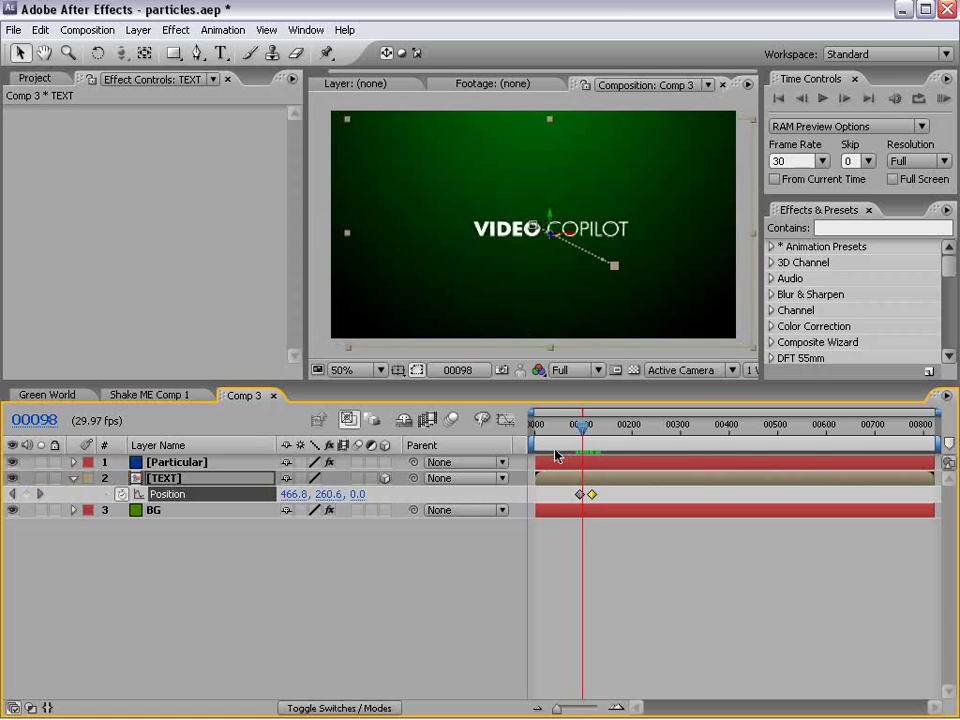
key(k)
key(j)
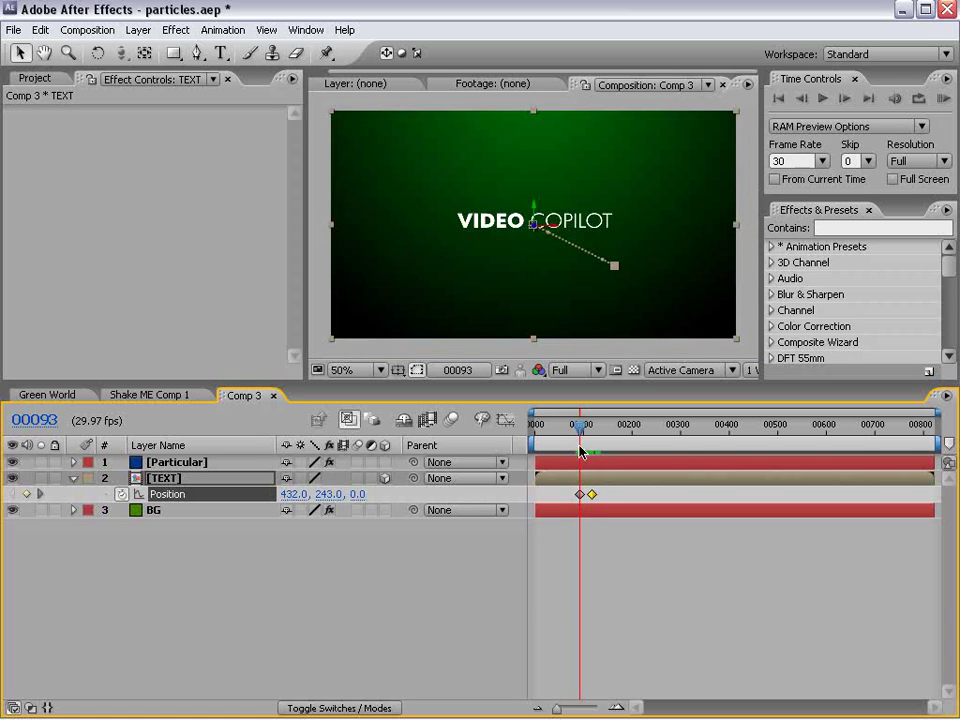
click(602, 582)
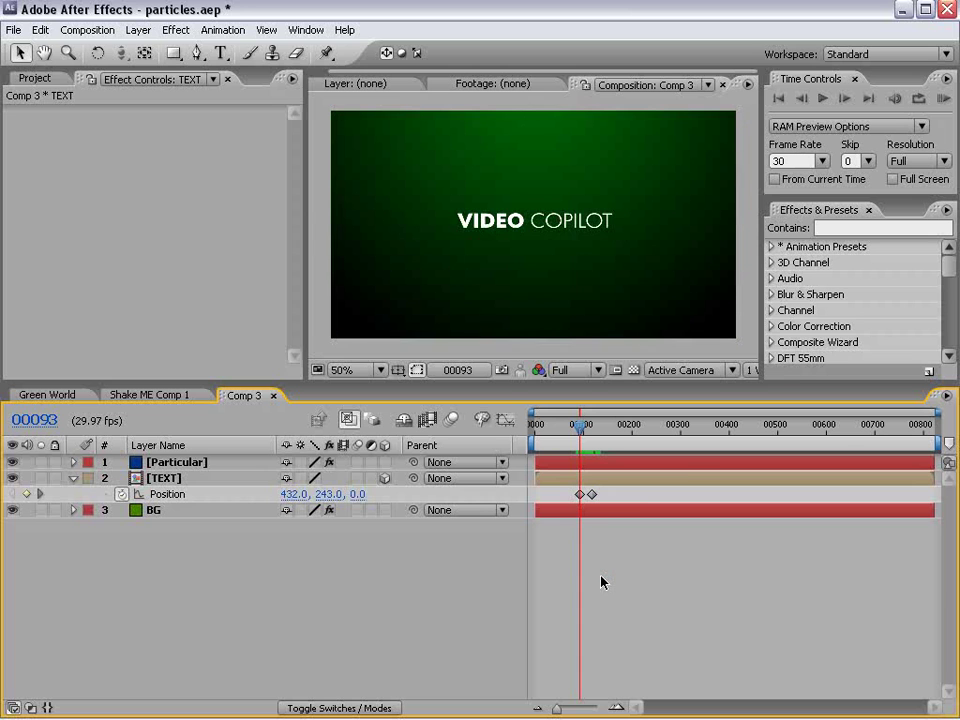
Create a new red solid layer named Speed.
click(138, 30)
mouse_move(148, 51)
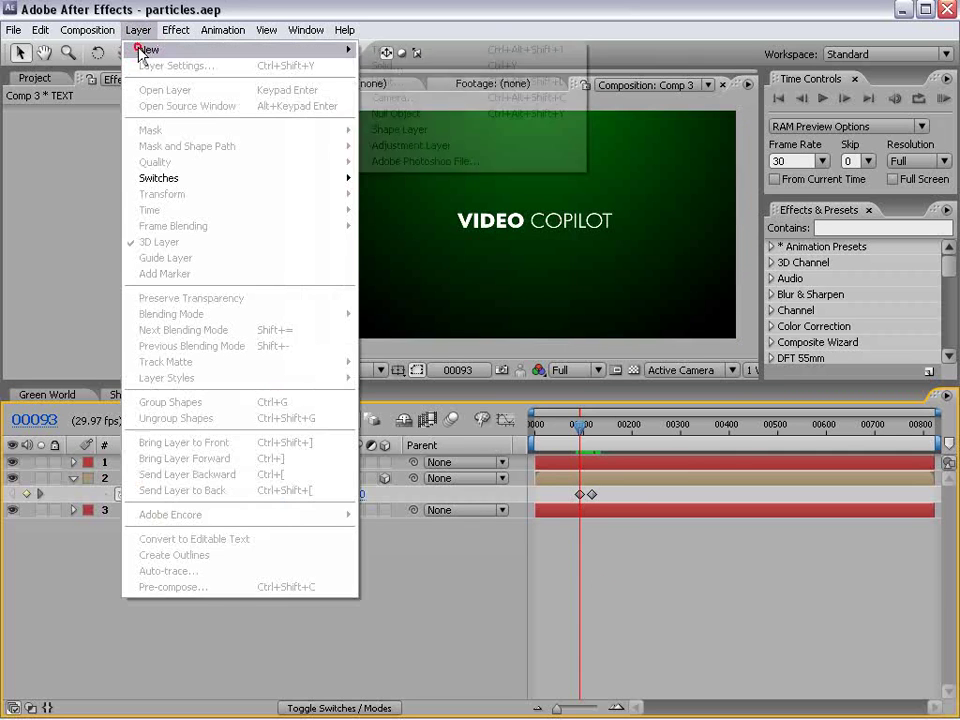
click(396, 67)
click(373, 567)
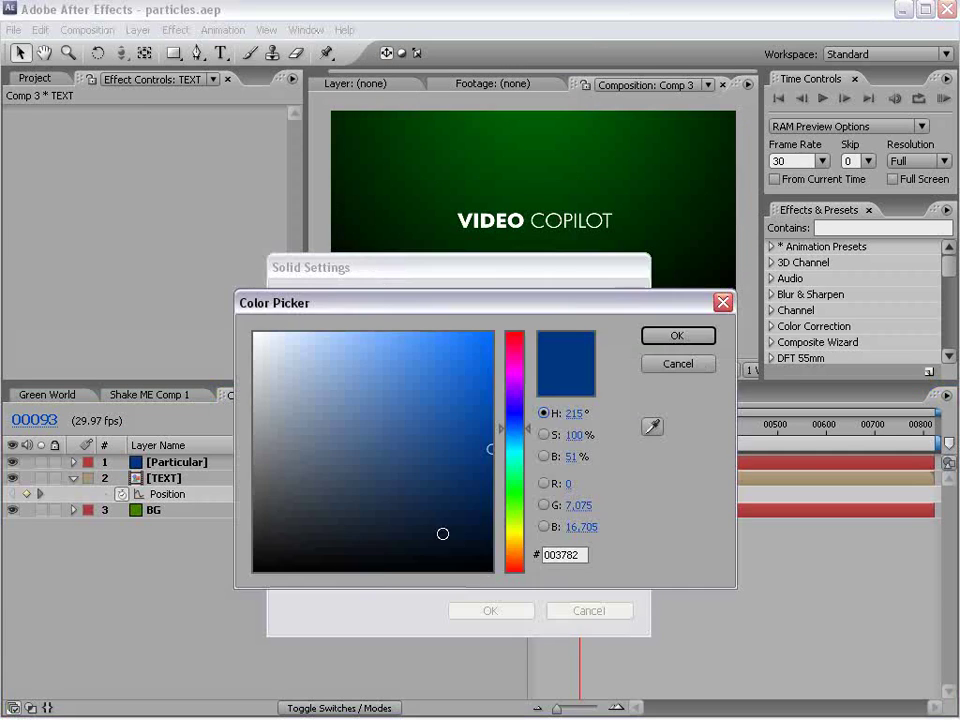
drag(512, 480, 512, 334)
click(490, 374)
click(678, 338)
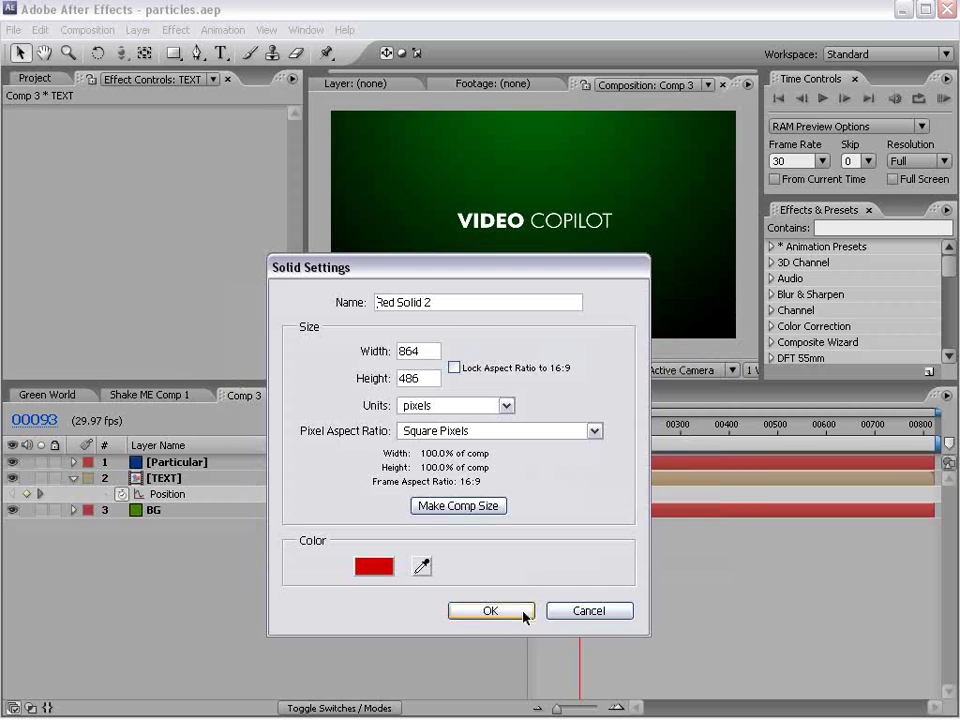
text(Speed)
key(Return)
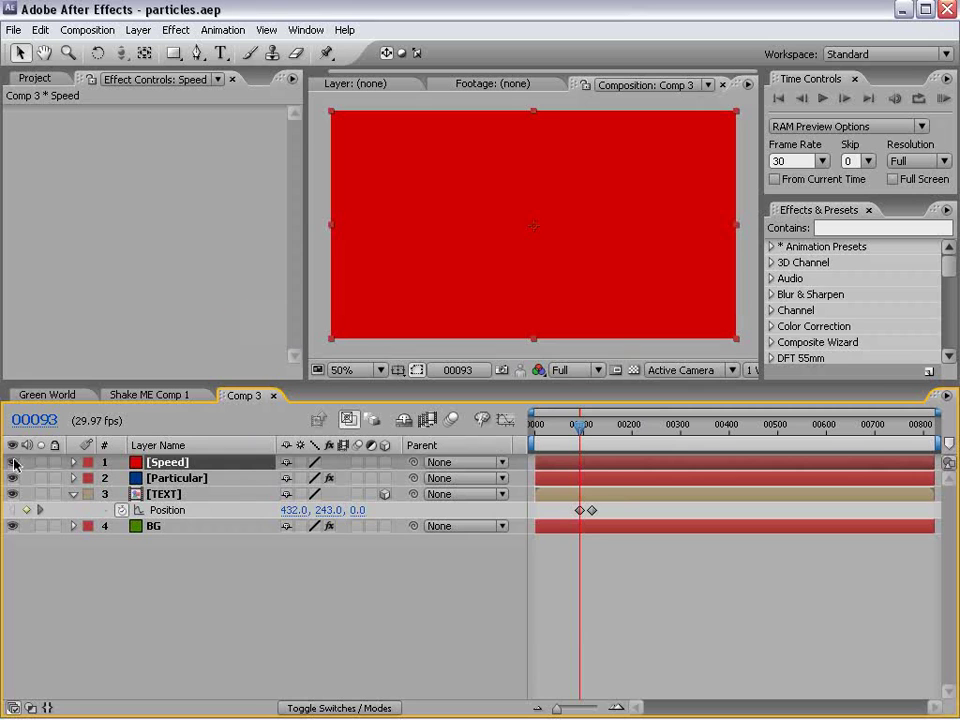
Hide the Speed layer and add an Expression Controls Slider Control to it.
click(13, 462)
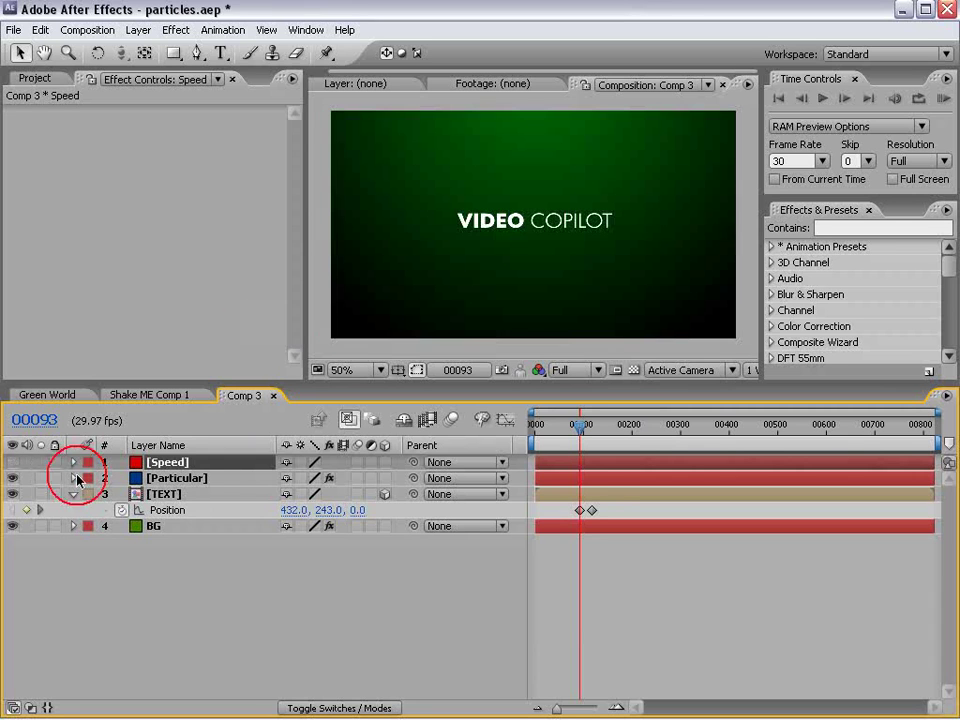
click(178, 30)
click(210, 234)
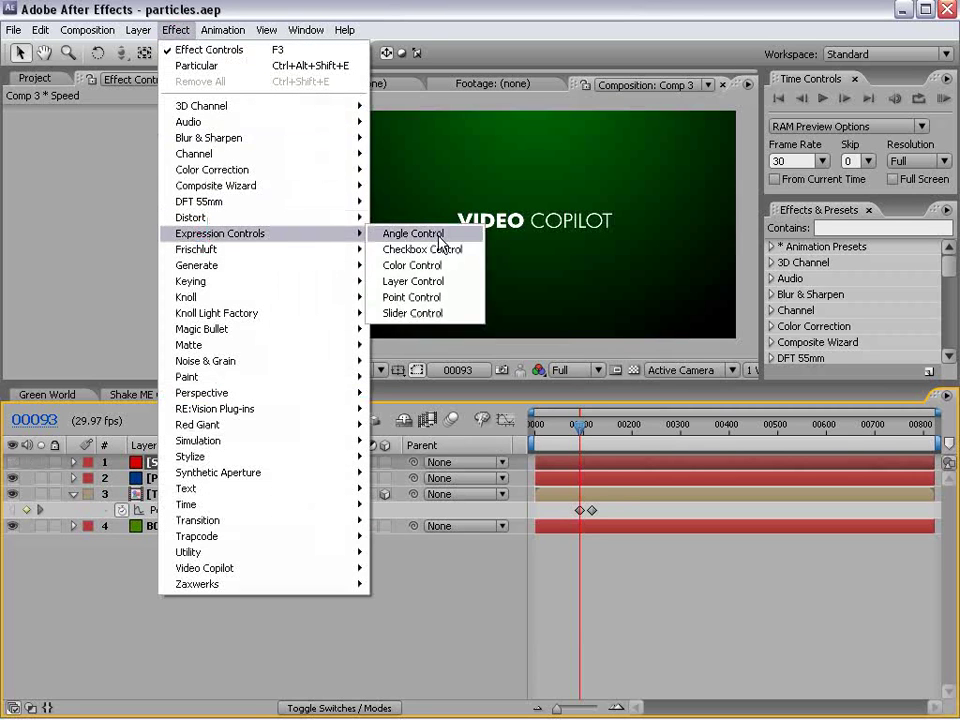
click(412, 313)
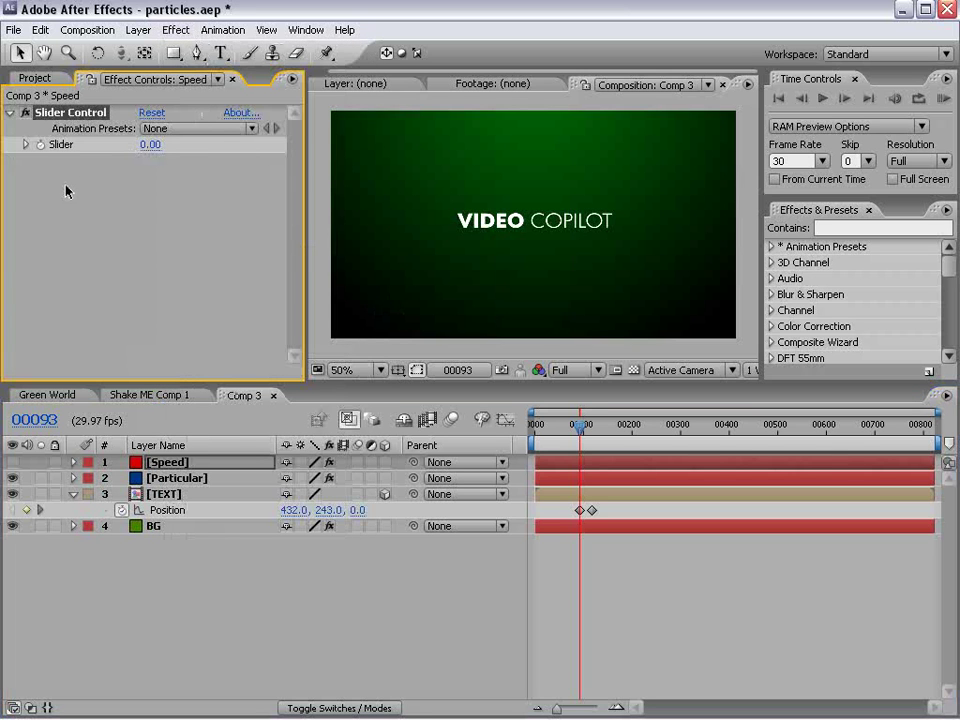
Give the Speed slider the expression thisComp.layer("TEXT").transform.position.speed.
alt+click(40, 144)
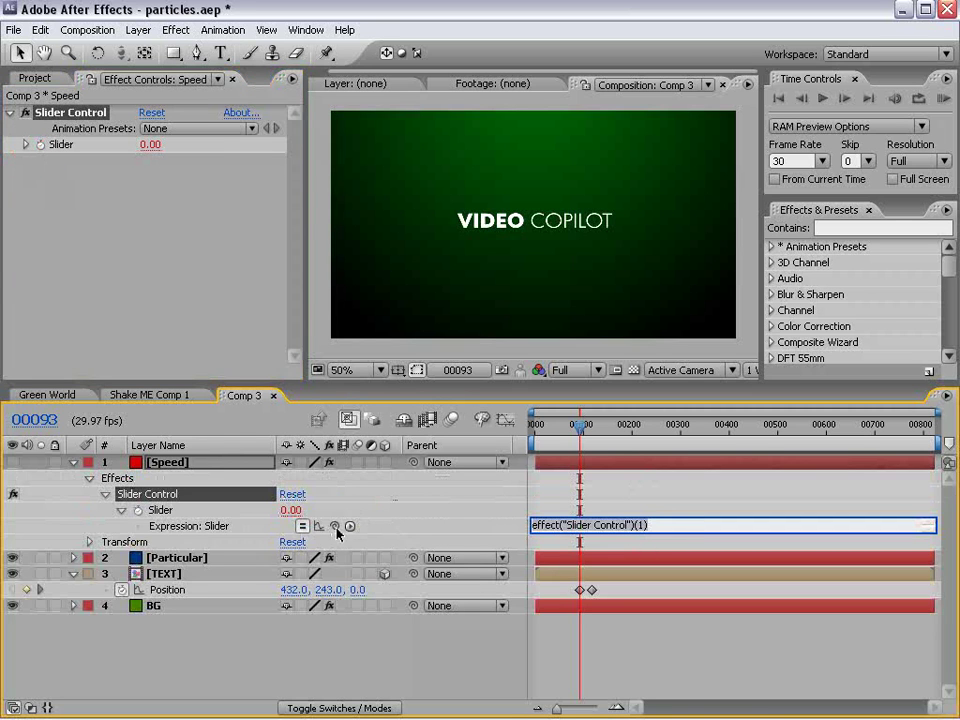
drag(336, 528, 182, 591)
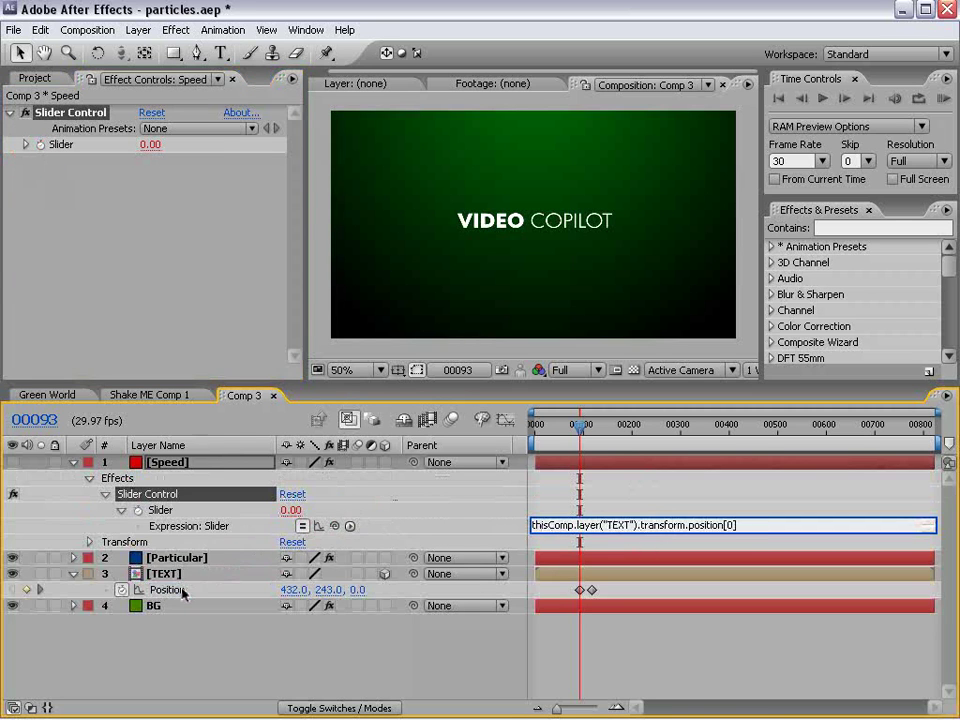
mouse_move(656, 535)
mouse_down()
mouse_move(649, 566)
mouse_move(653, 557)
mouse_up()
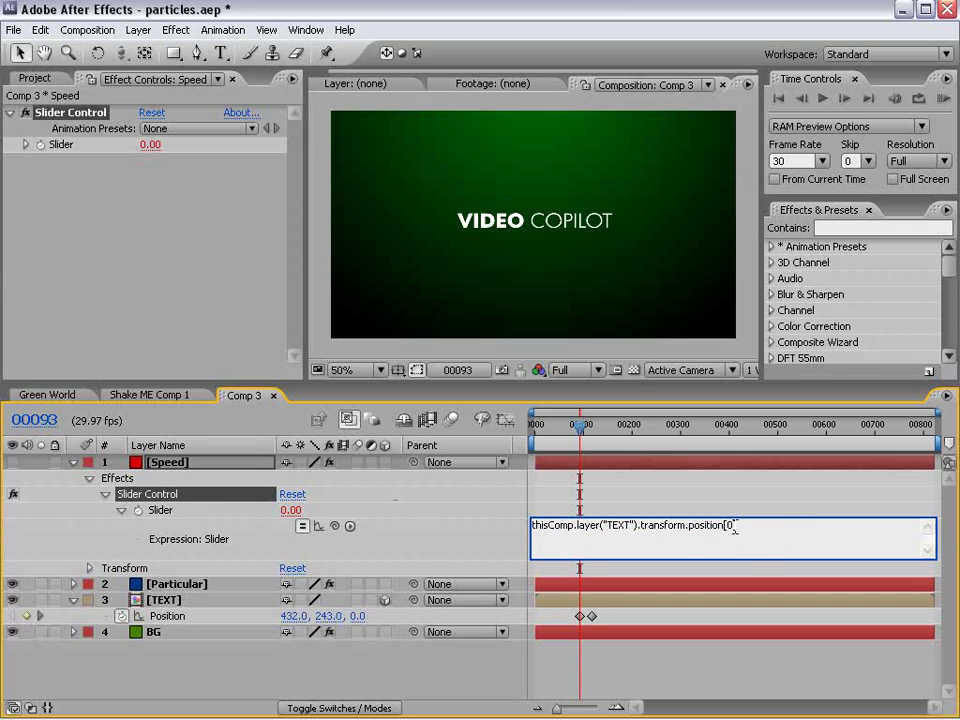
click(814, 523)
click(574, 533)
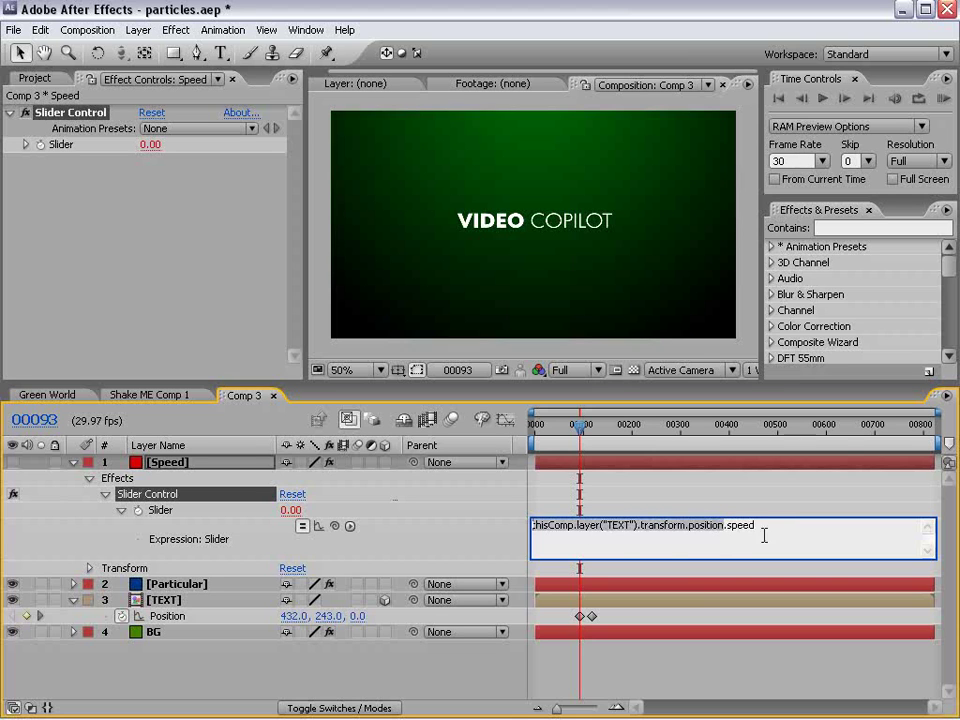
Commit the speed expression and apply Easy Ease to both TEXT Position keyframes.
key(KP_Enter)
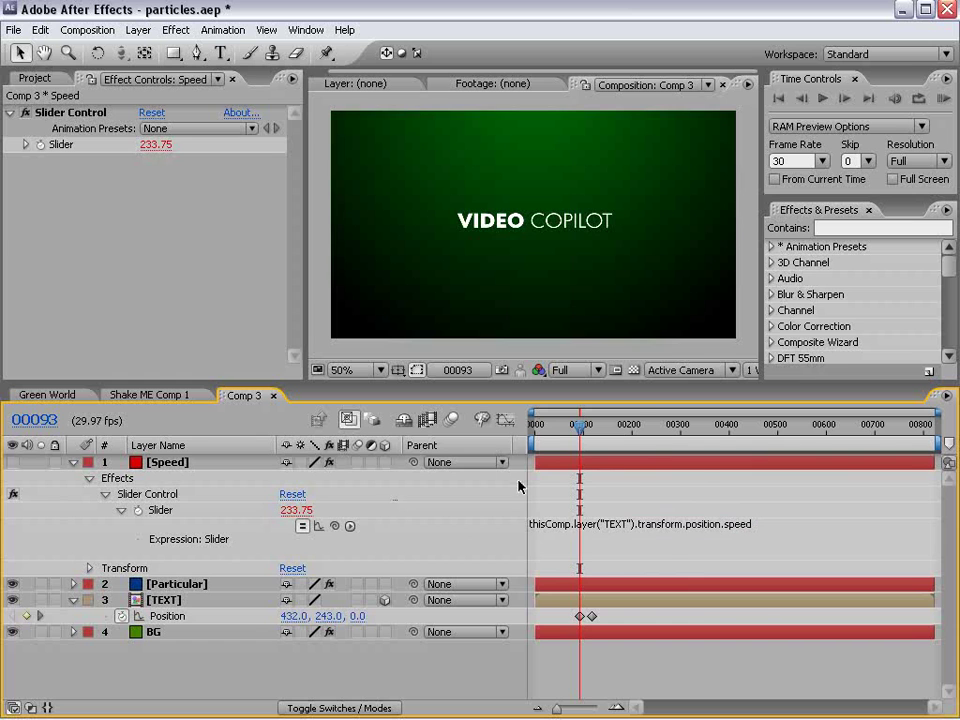
key(equal)
drag(697, 428, 730, 430)
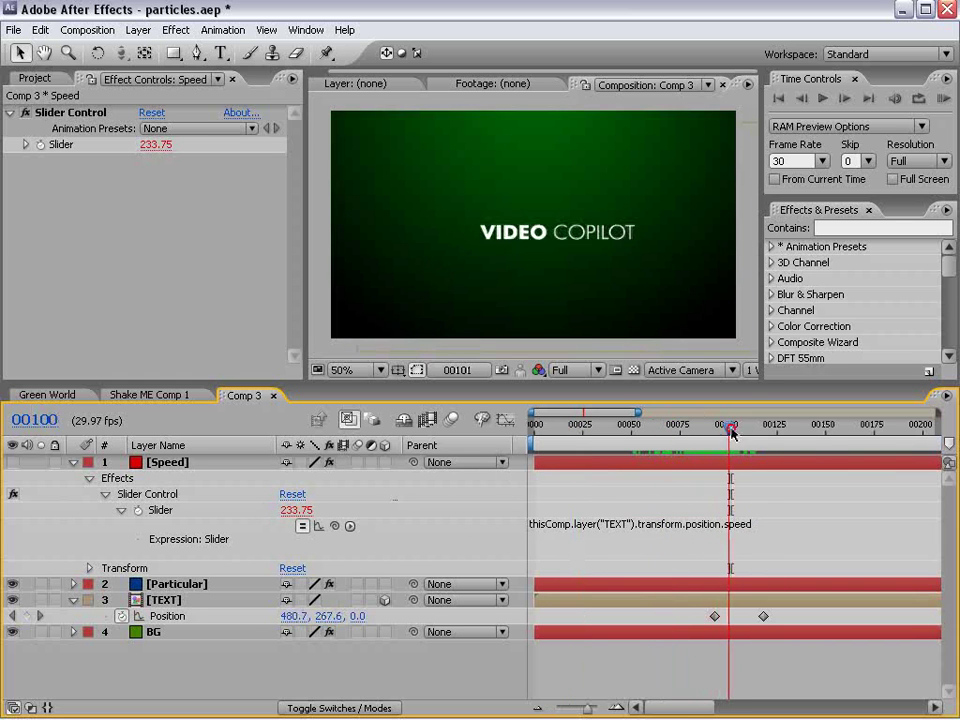
mouse_move(727, 432)
mouse_down()
mouse_move(748, 433)
mouse_move(736, 437)
mouse_up()
click(733, 616)
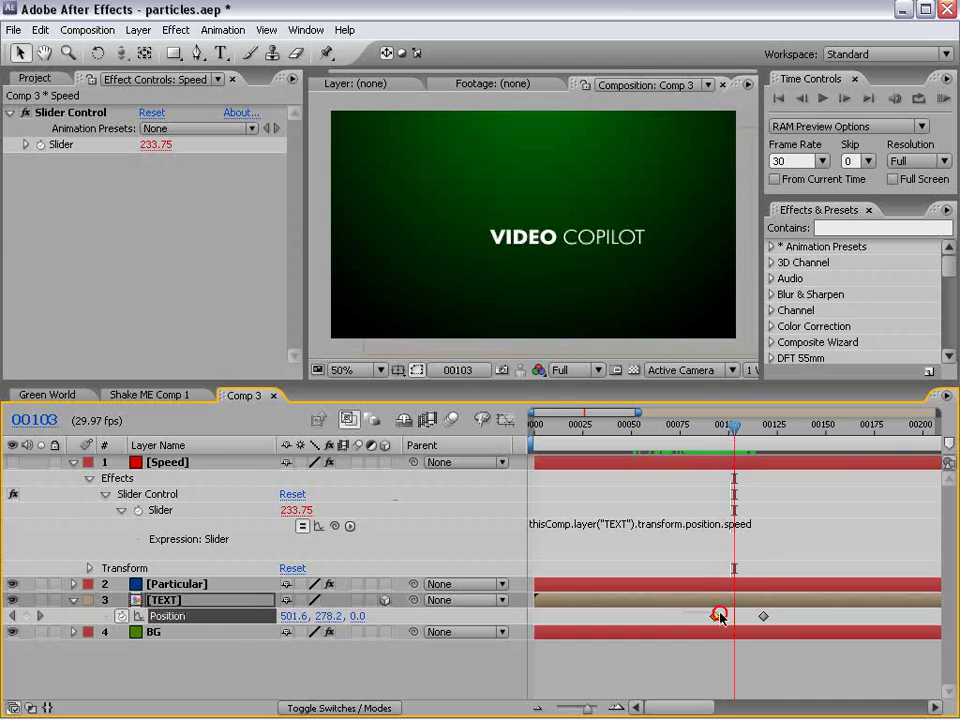
key(F9)
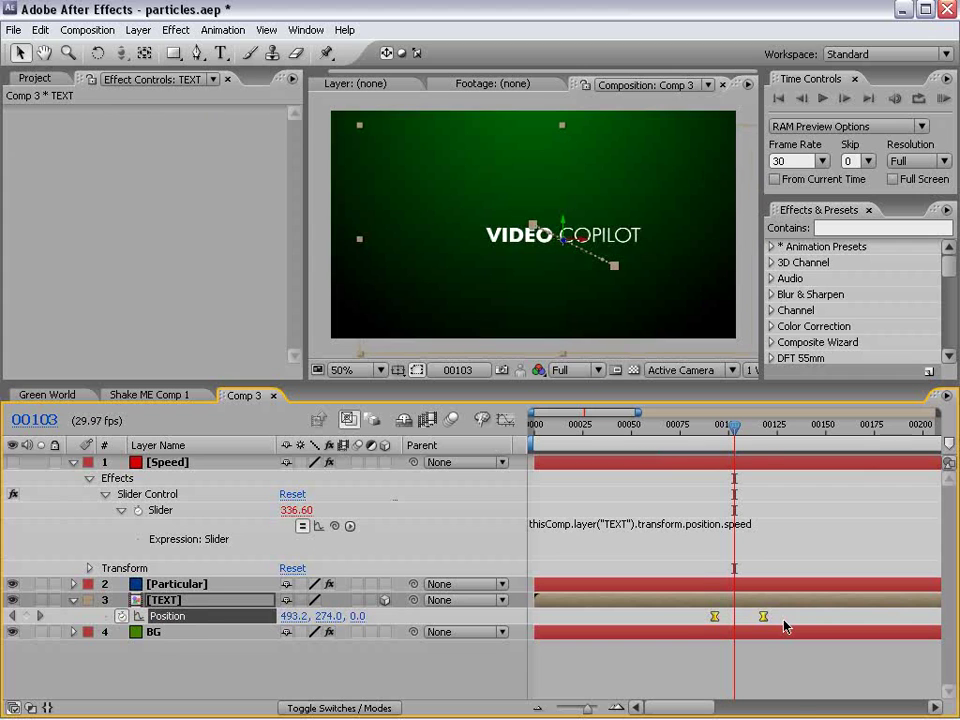
click(760, 500)
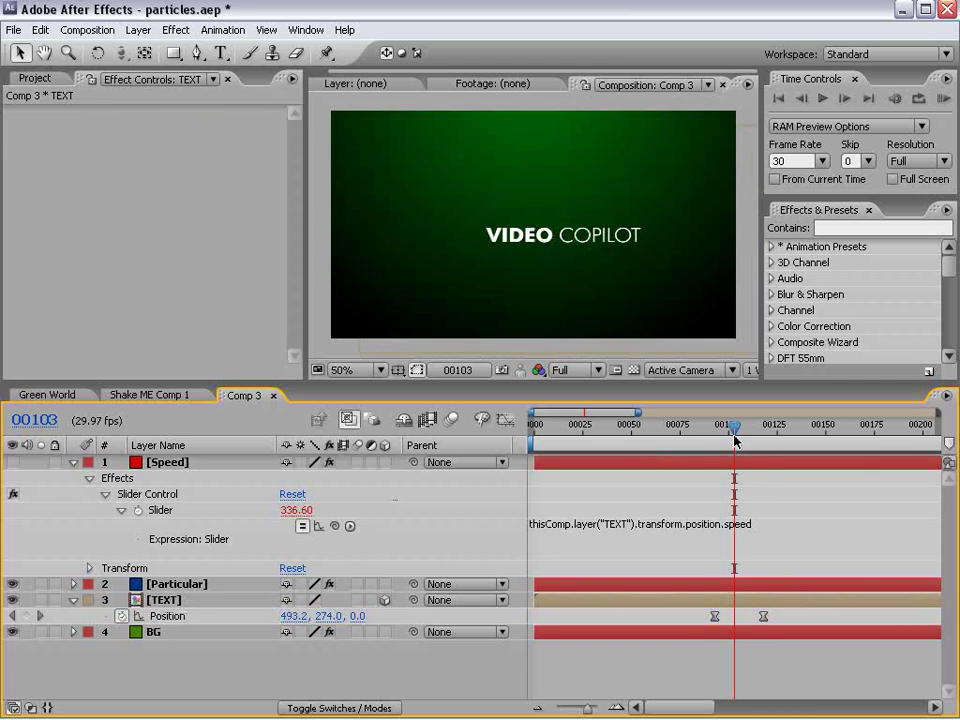
drag(733, 436, 708, 432)
Shift TEXT's second Position keyframe slightly earlier and save the project.
click(763, 616)
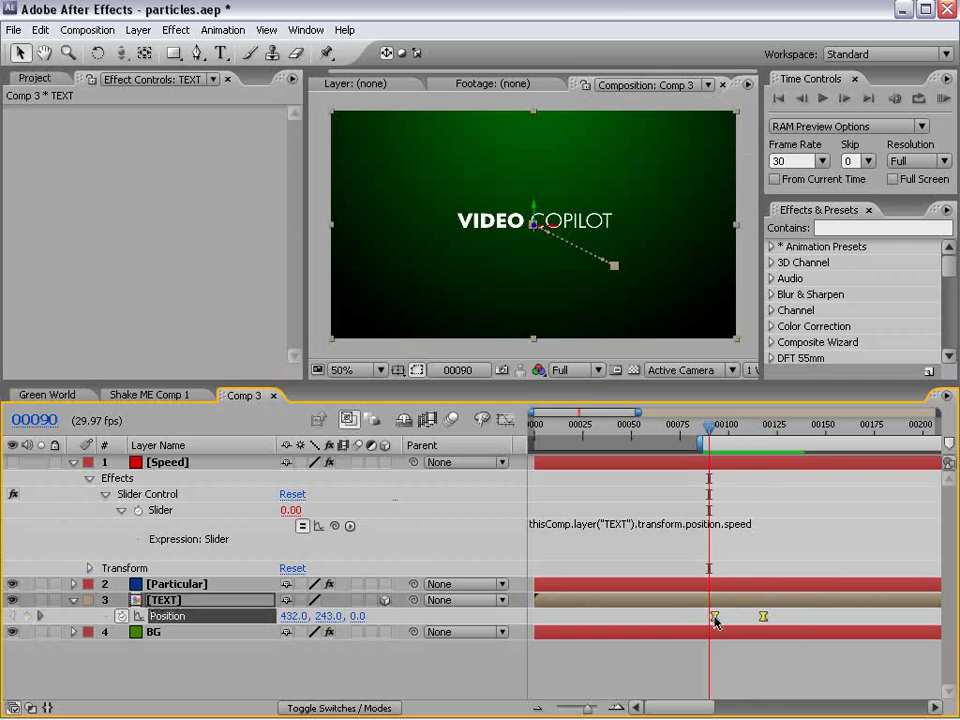
shift+click(714, 617)
click(720, 666)
drag(765, 617, 742, 619)
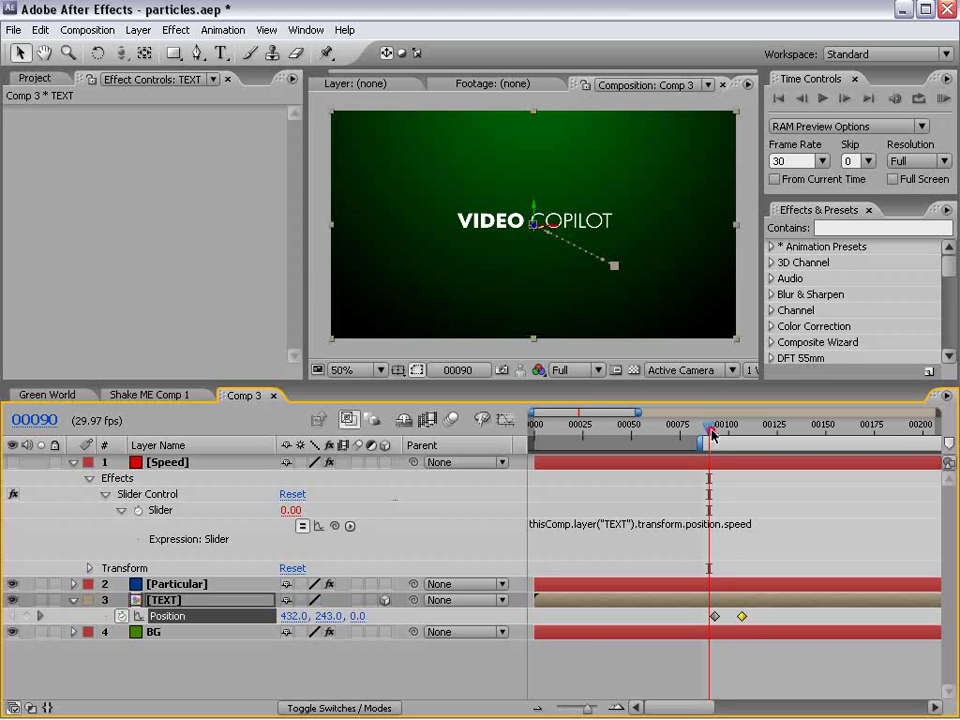
drag(711, 431, 721, 428)
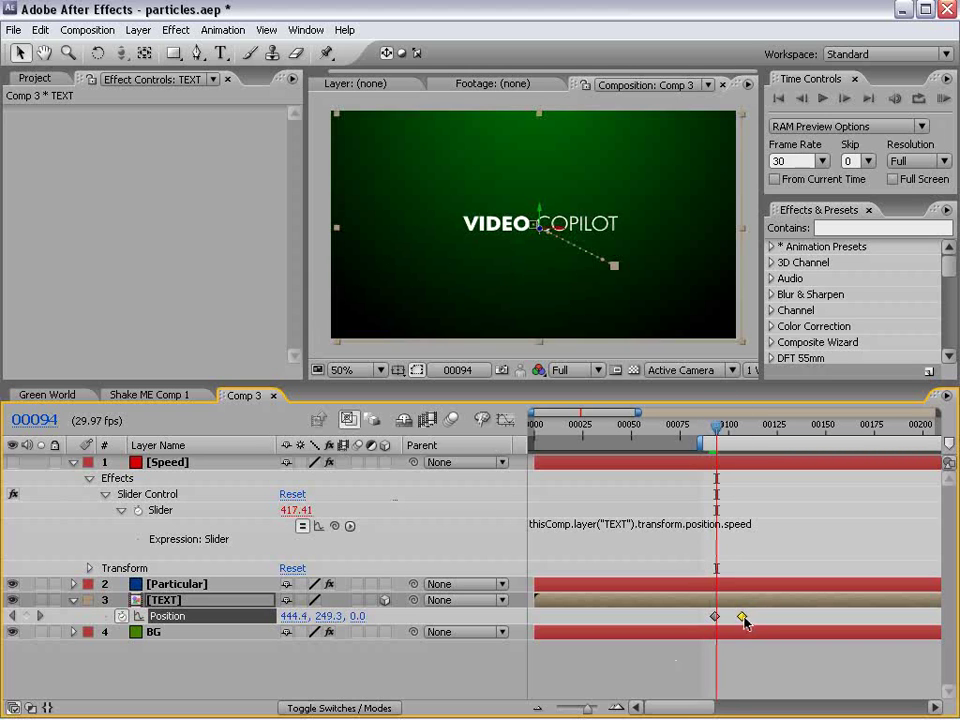
mouse_move(745, 622)
mouse_down()
mouse_move(735, 619)
mouse_move(748, 620)
mouse_up()
click(720, 428)
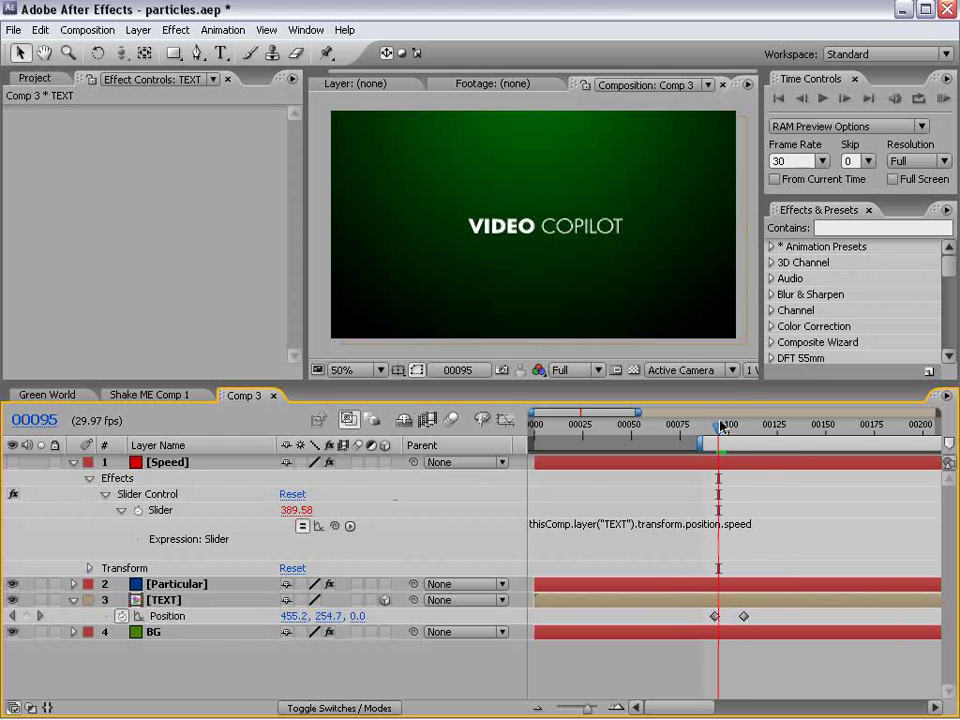
key(ctrl+s)
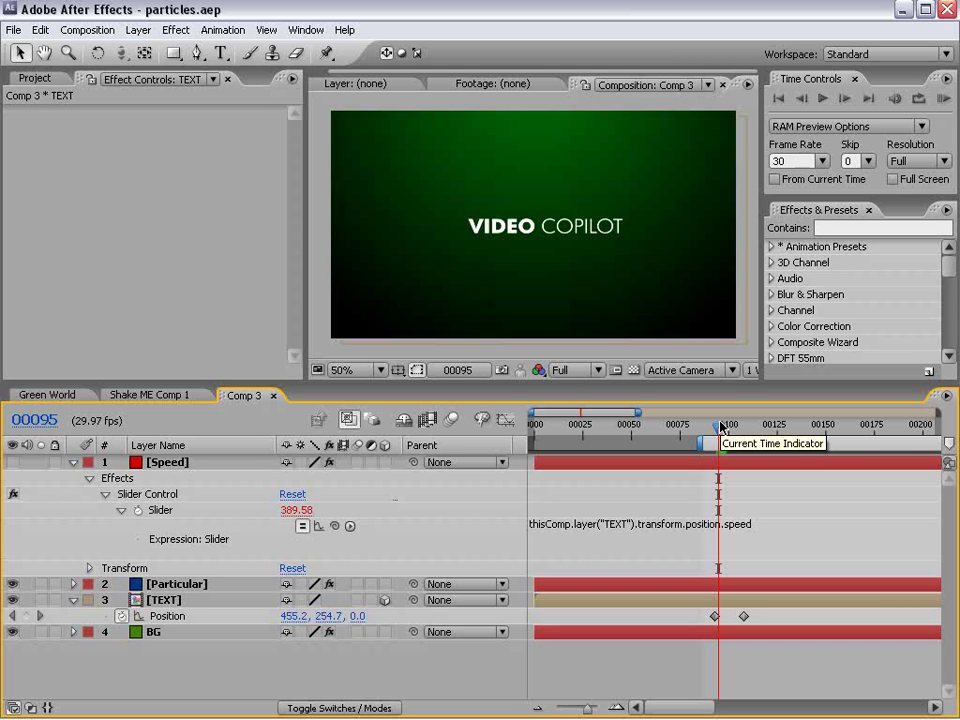
Set Particular's Particles/sec expression to the TEXT layer's position .speed.
click(187, 584)
drag(296, 150, 296, 210)
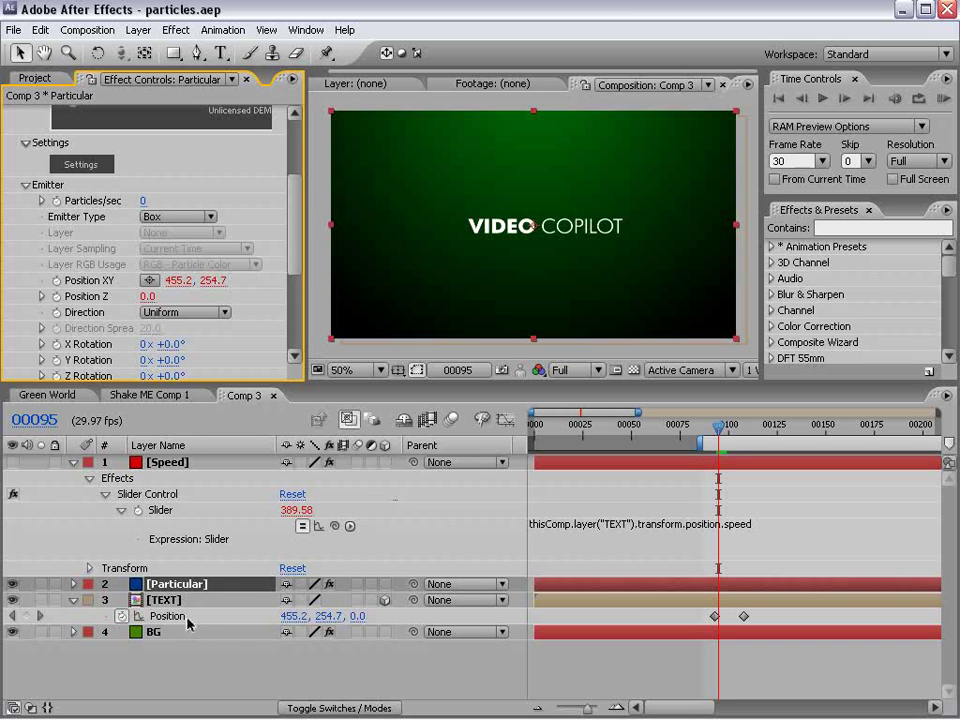
alt+click(57, 201)
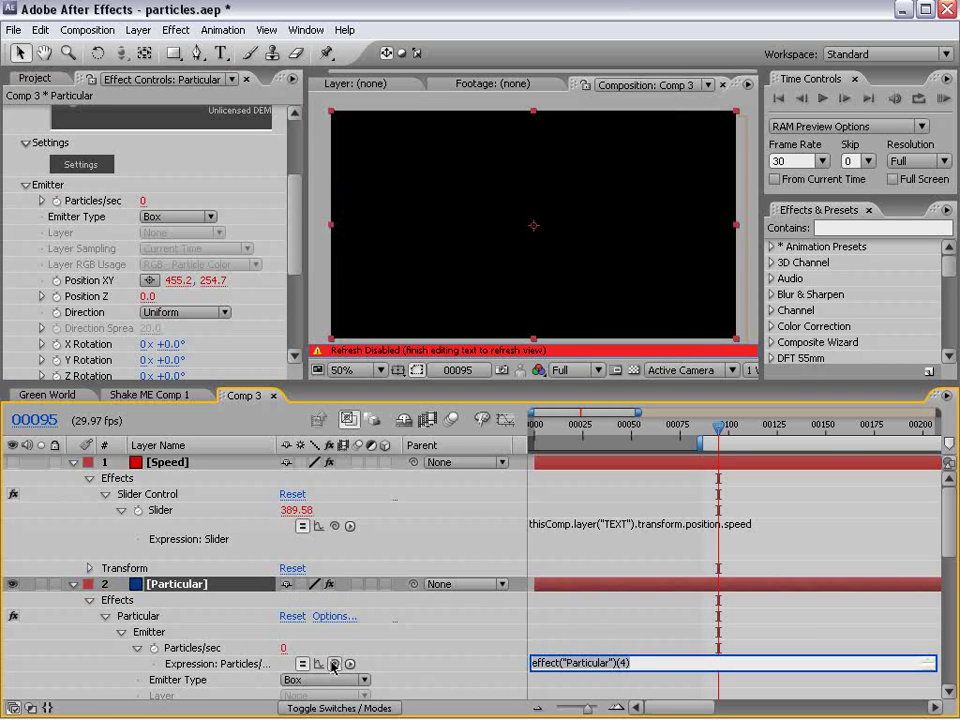
drag(335, 664, 178, 677)
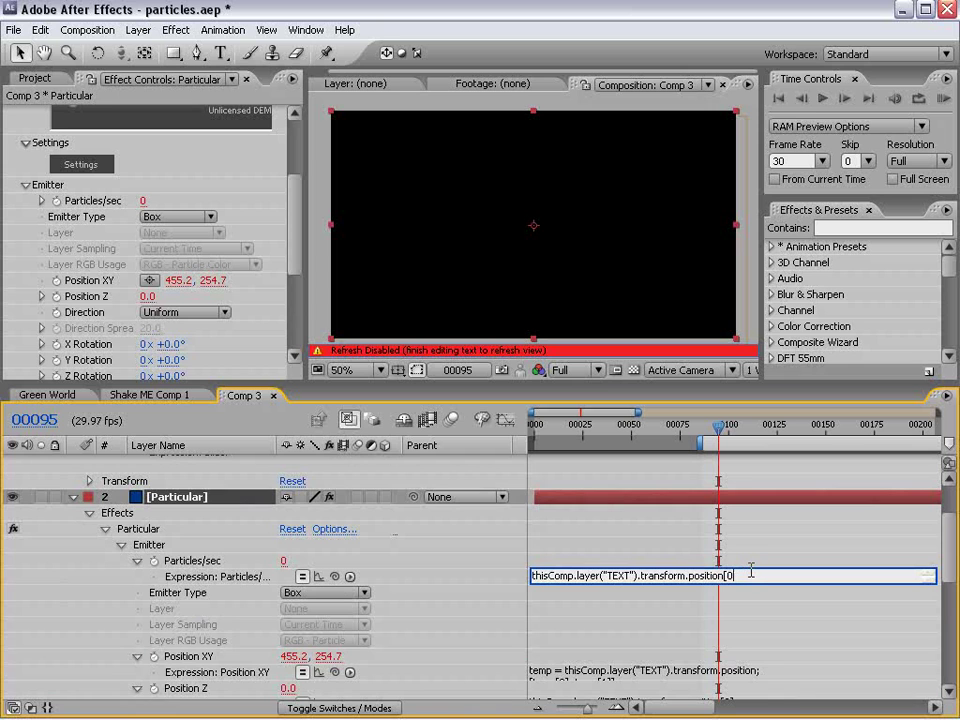
key(BackSpace)
key(BackSpace)
key(BackSpace)
text(.speed)
key(KP_Enter)
Scrub the timeline to preview particles emitting as the text moves, 390 at frame 108.
mouse_move(948, 540)
mouse_down()
mouse_move(953, 600)
mouse_move(934, 671)
mouse_move(939, 536)
mouse_up()
drag(950, 595, 819, 574)
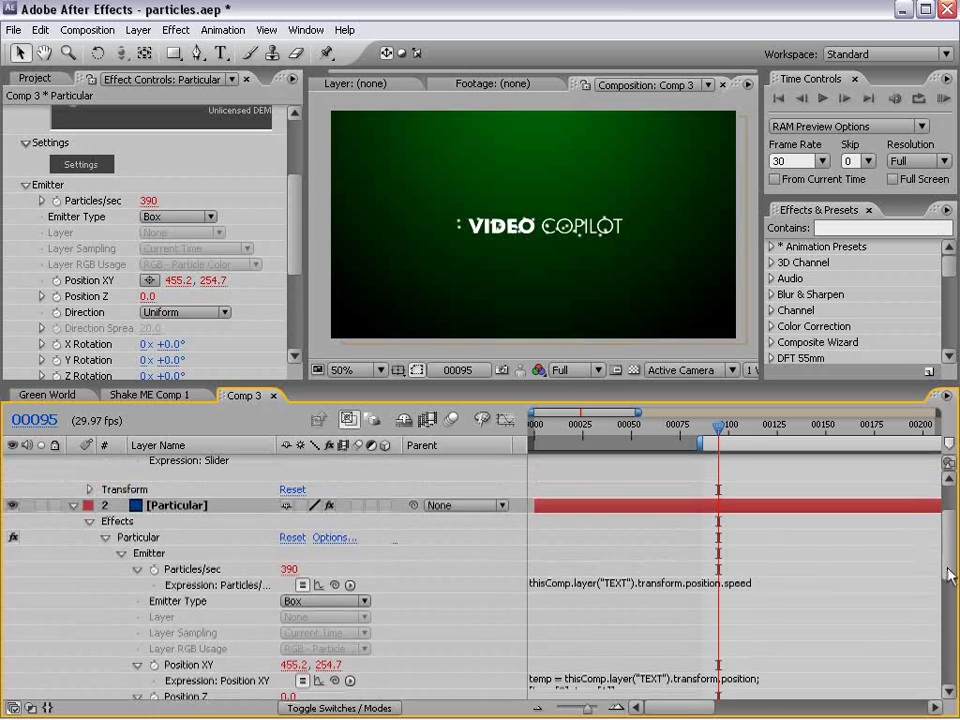
drag(714, 428, 743, 440)
scroll(935, 528, up, 2)
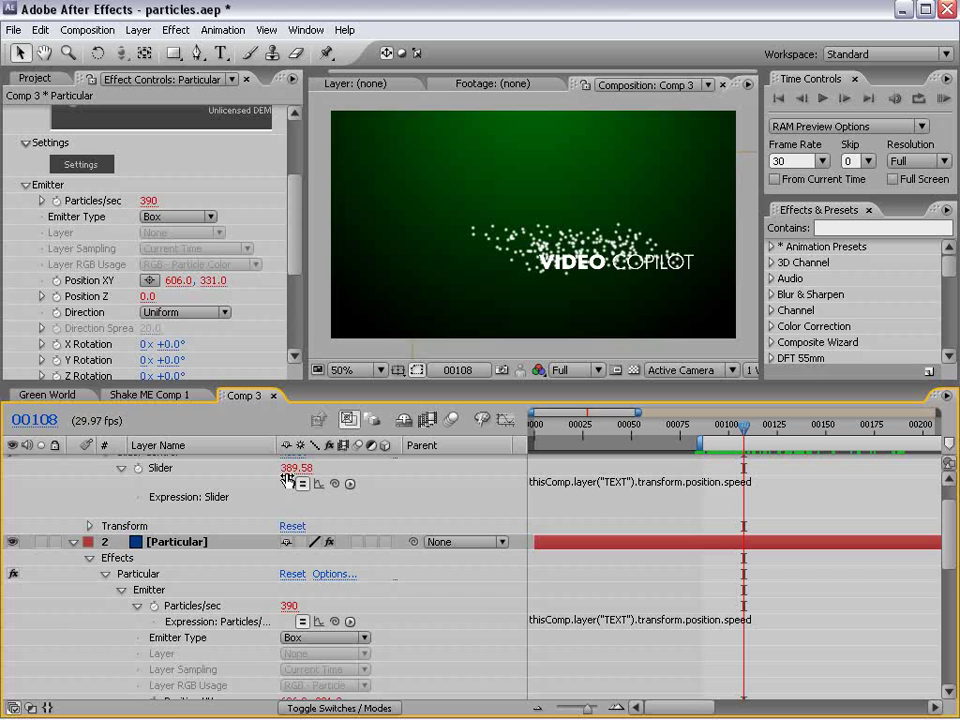
scroll(819, 544, down, 3)
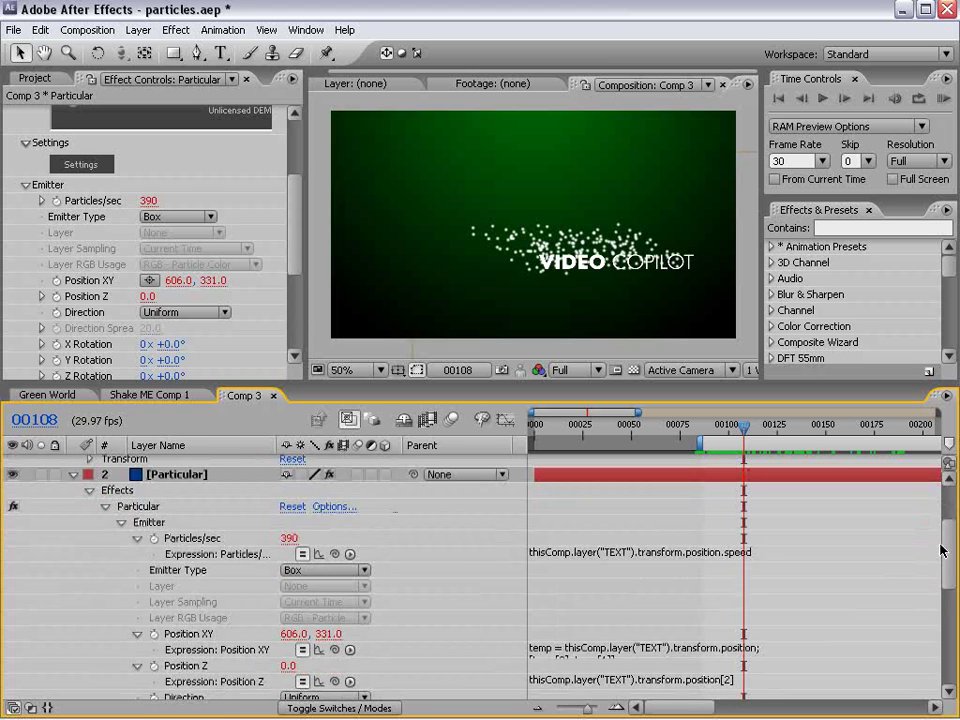
Replace the Particles/sec expression with a first line setting S to TEXT's position speed.
click(660, 553)
click(664, 553)
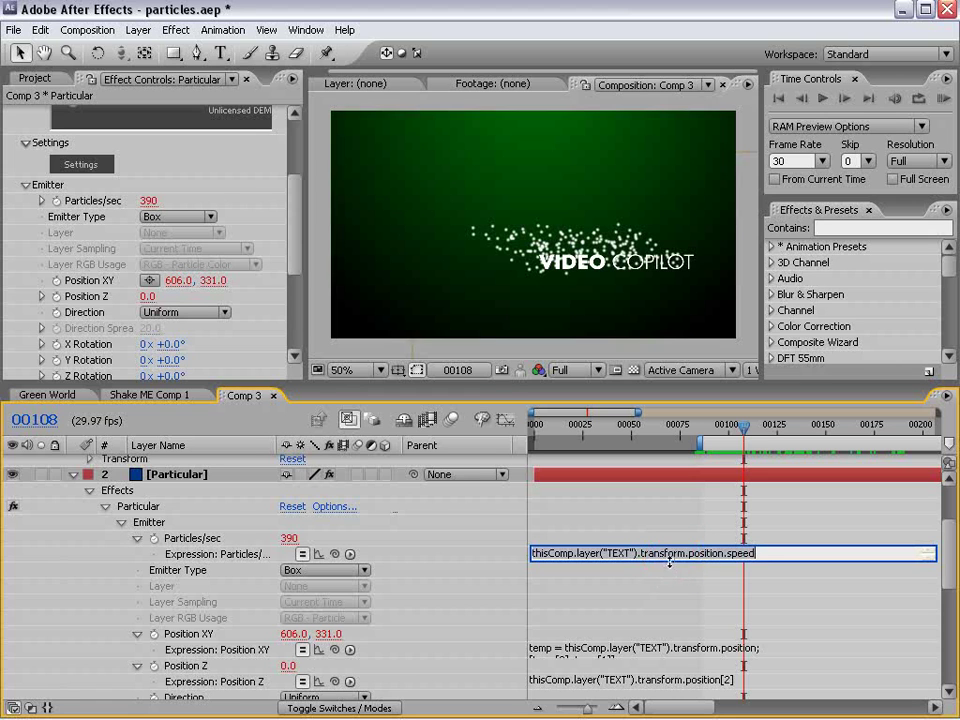
drag(671, 562, 748, 594)
click(778, 579)
click(288, 553)
key(Delete)
click(577, 574)
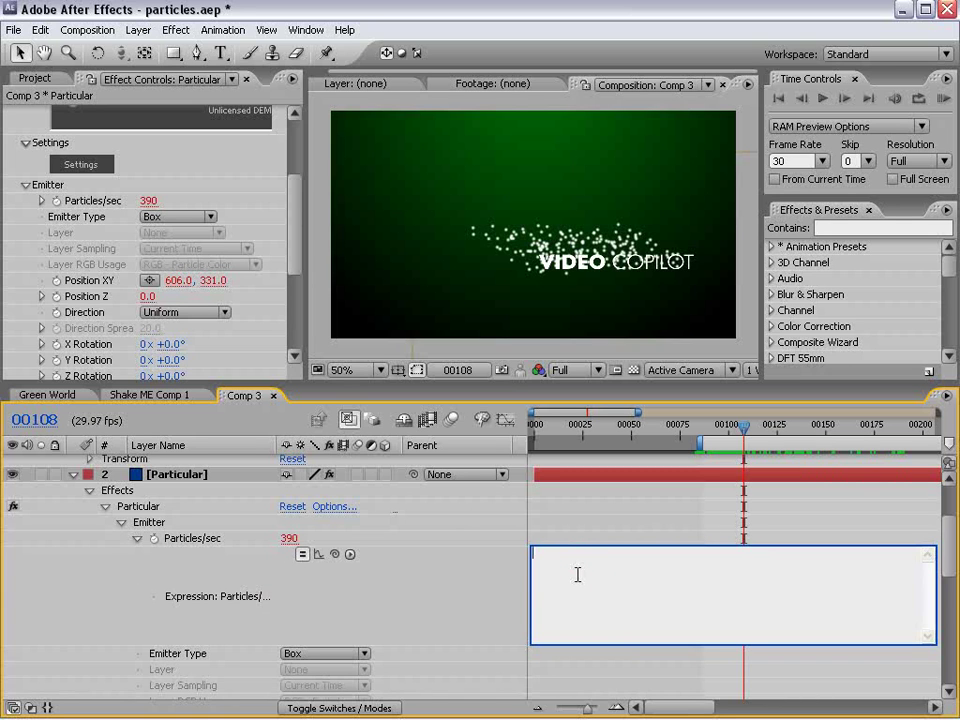
text(s=)
drag(336, 562, 229, 677)
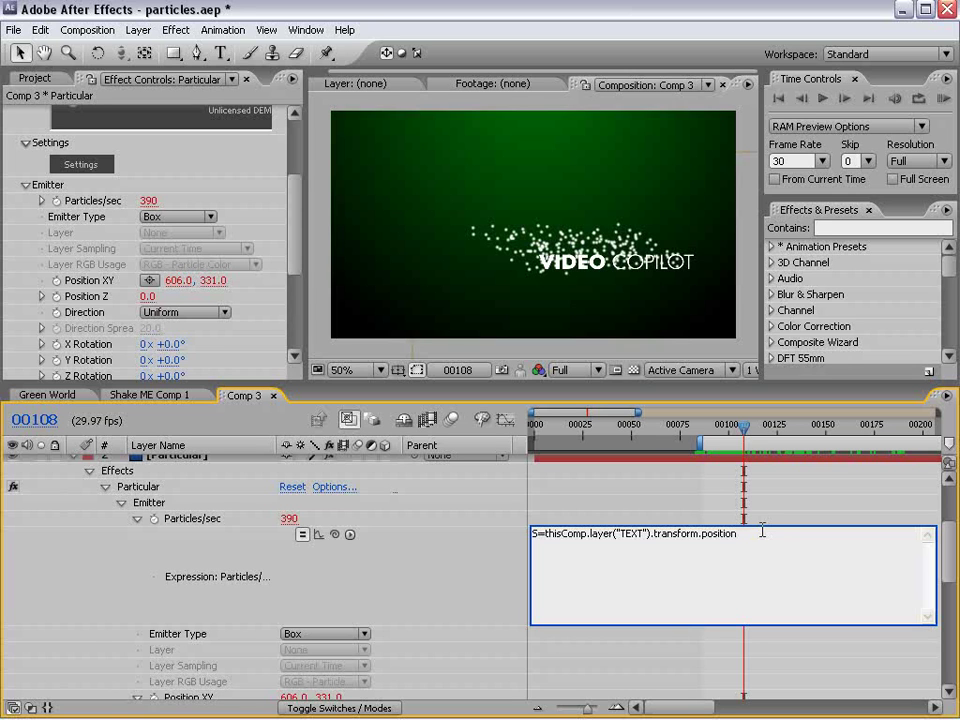
text(.speed;)
key(Return)
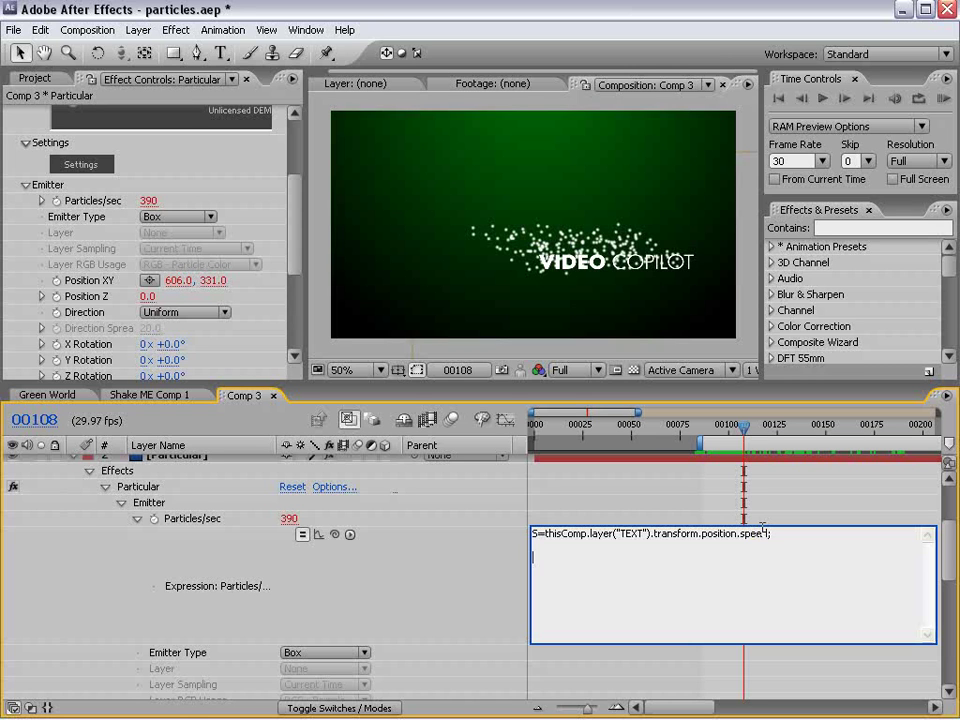
Add the condition if(S>500){500;} with an else value of 0.
text(if(S>500){)
key(Return)
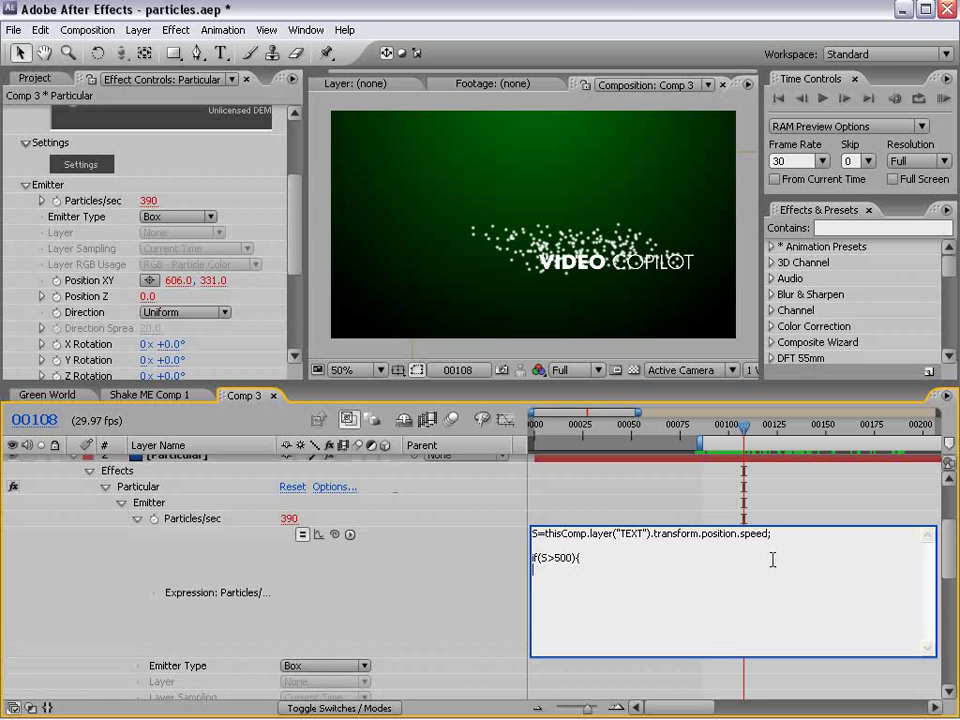
text(500)
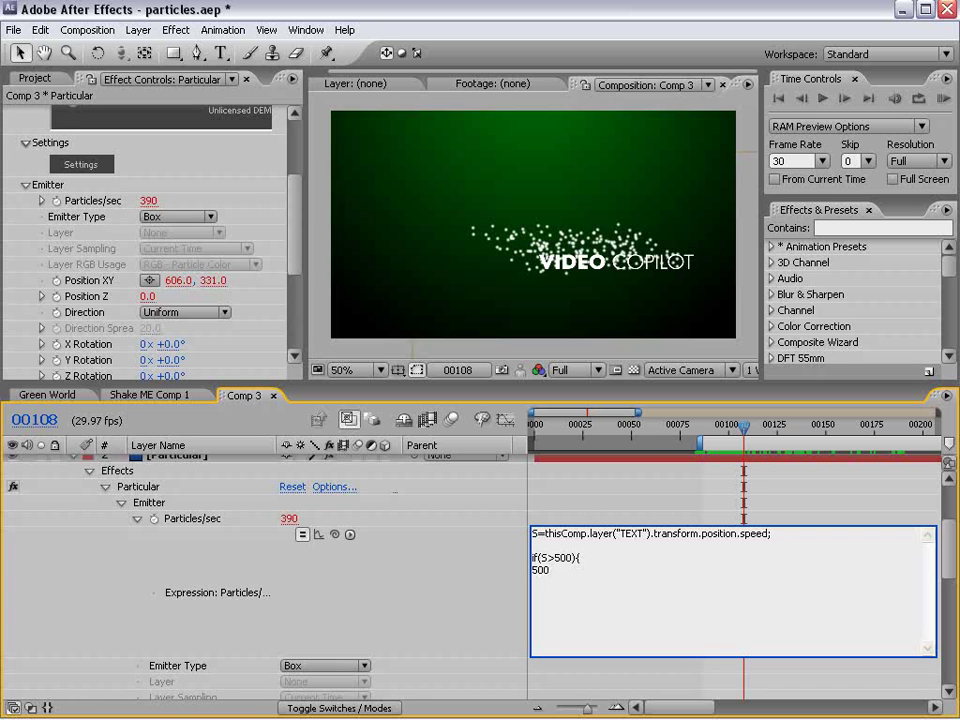
text(;)
key(Return)
text(}else{)
key(Return)
text(0;)
Tidy the line breaks and commit the conditional Particles/sec expression.
click(551, 598)
key(Return)
text(})
click(556, 580)
click(553, 614)
click(564, 632)
key(ctrl+a)
click(549, 519)
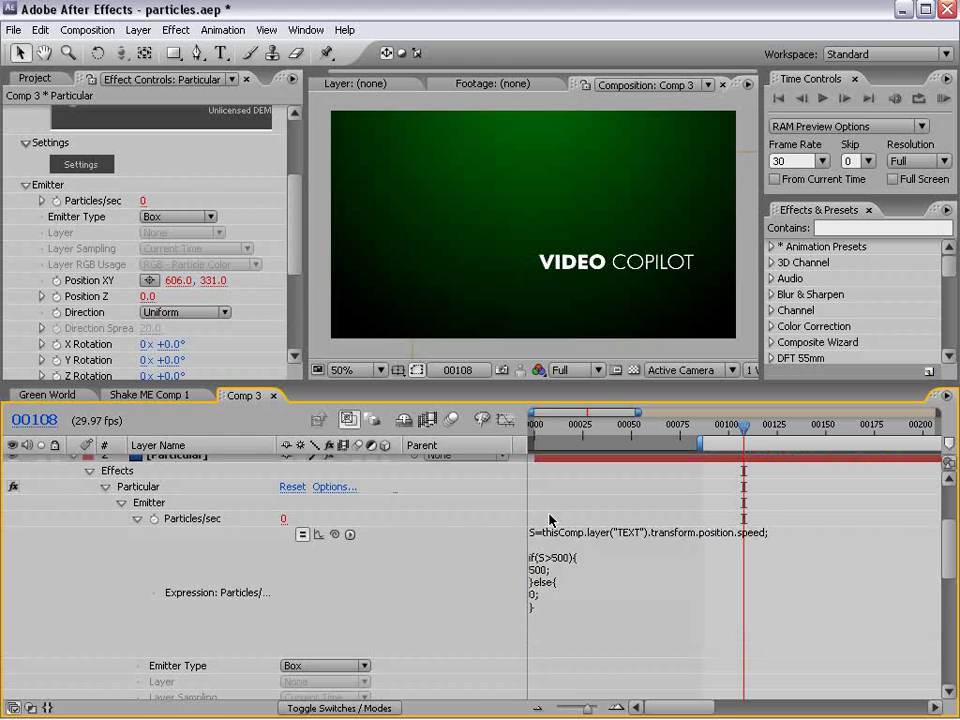
drag(947, 545, 954, 502)
Drag TEXT's second Position keyframe further down-right, giving speed 598.97 and 500 particles at frame 104.
click(73, 584)
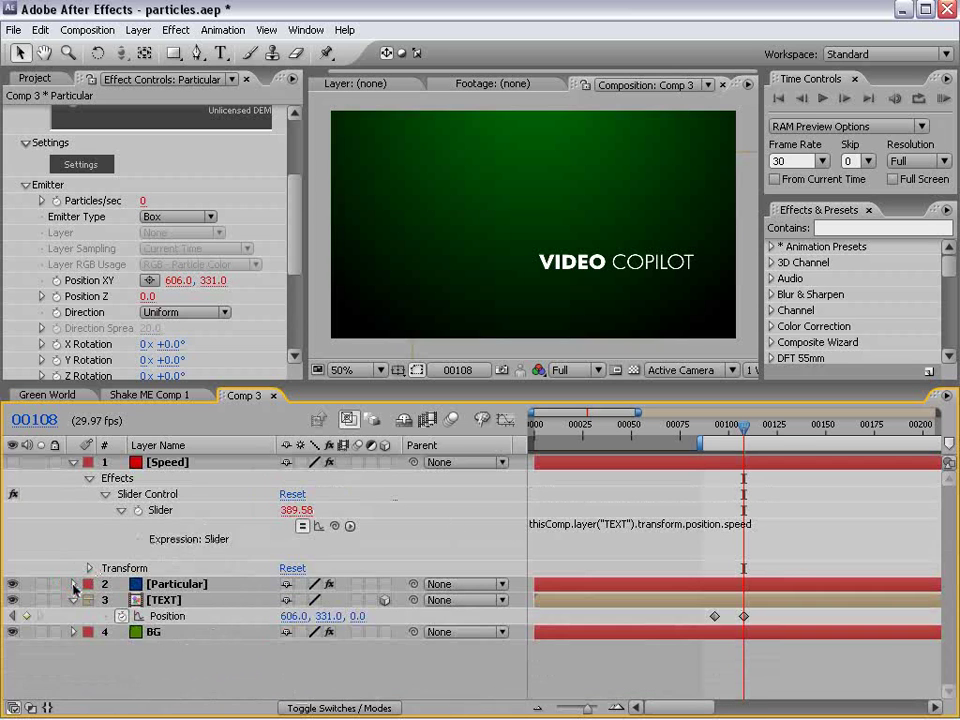
click(73, 600)
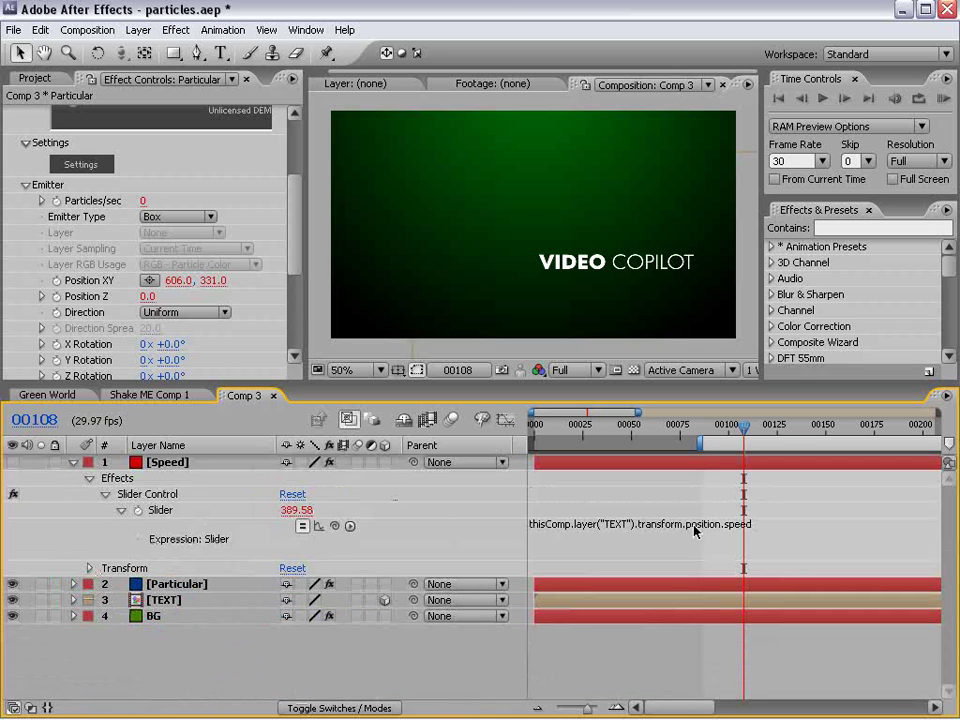
drag(743, 425, 727, 425)
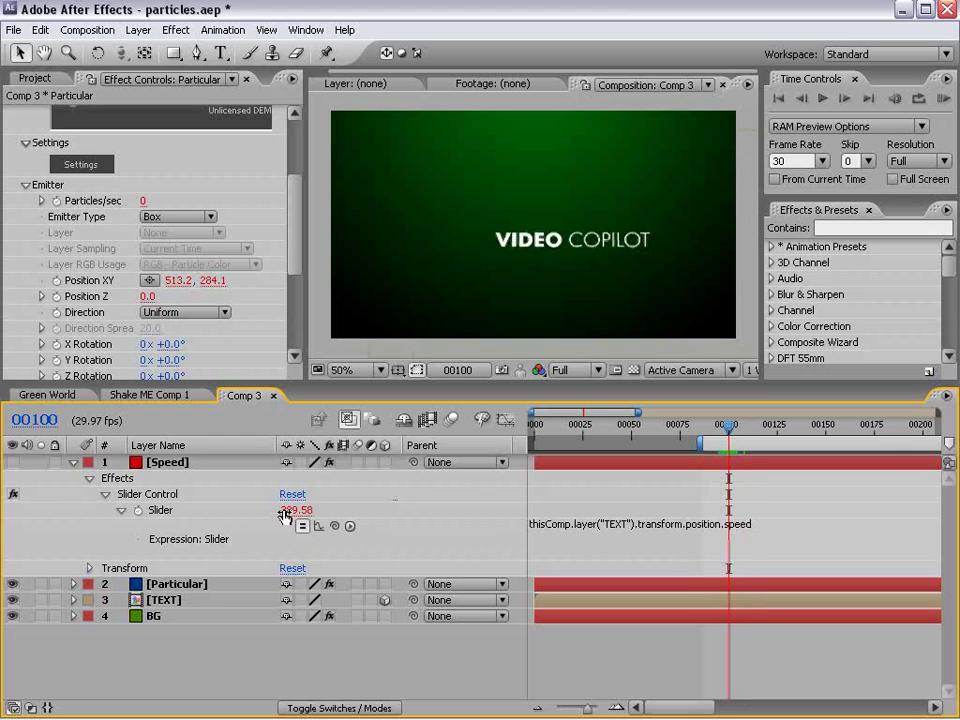
click(183, 602)
key(p)
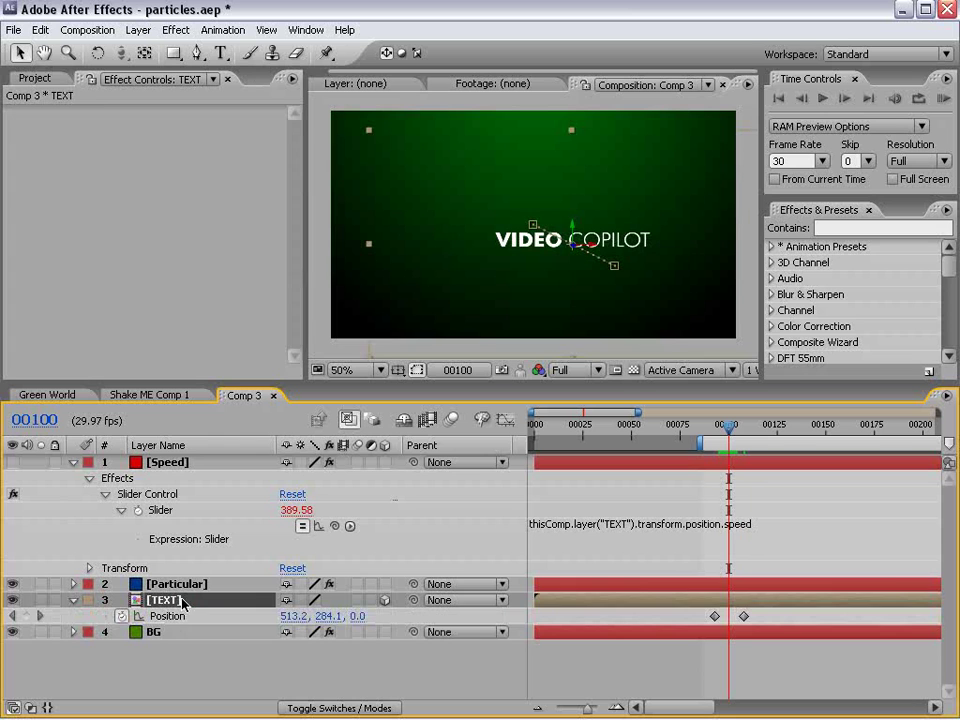
drag(717, 434, 720, 430)
key(k)
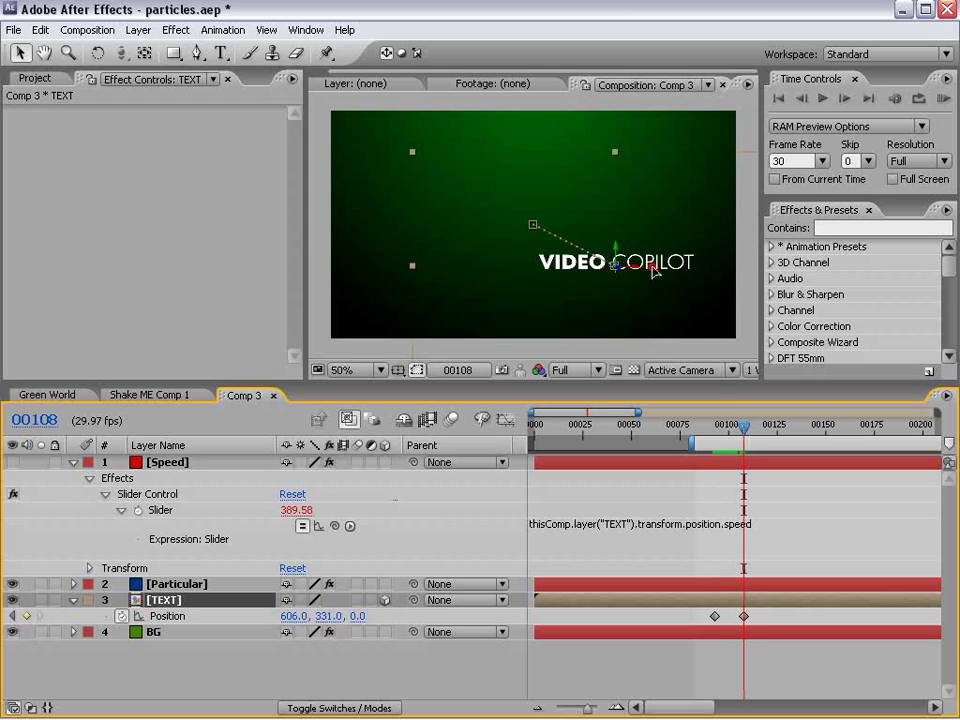
drag(652, 271, 683, 294)
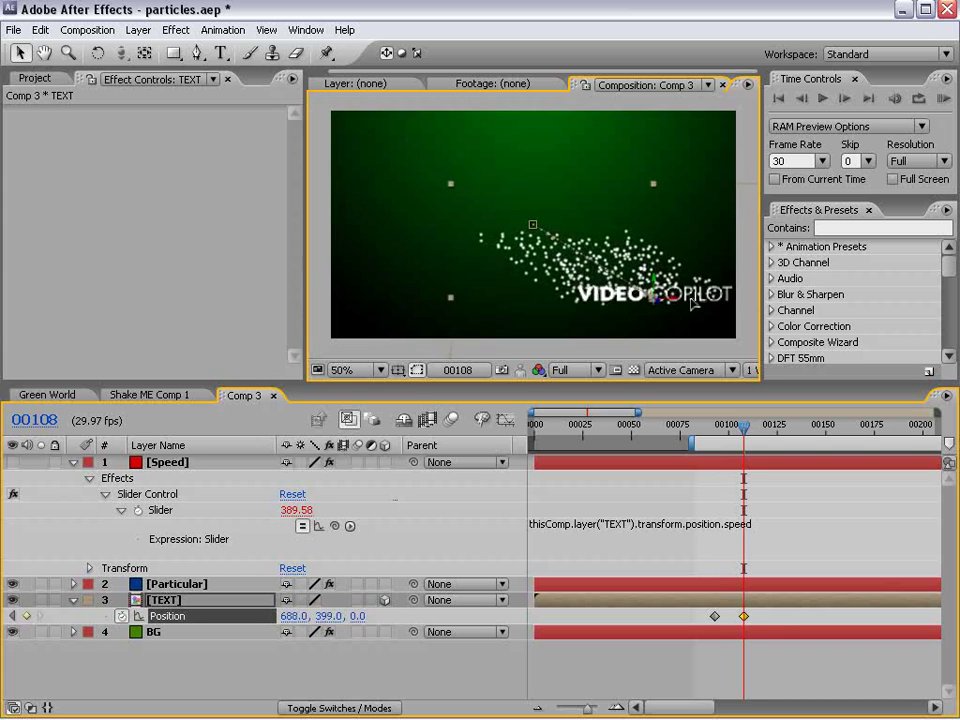
click(737, 425)
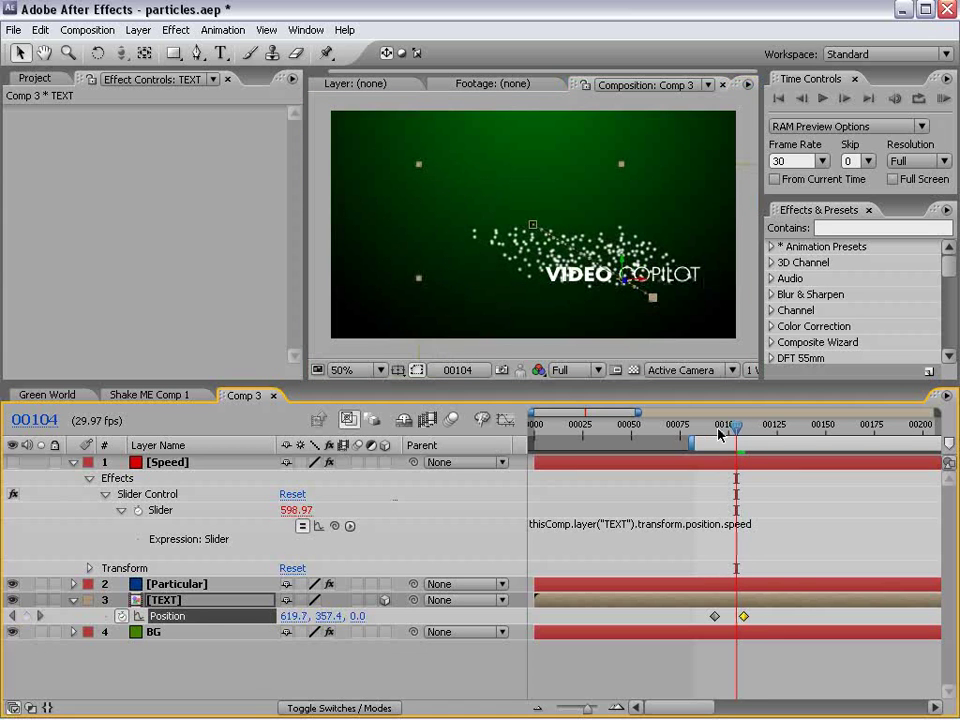
click(714, 429)
drag(714, 433, 815, 440)
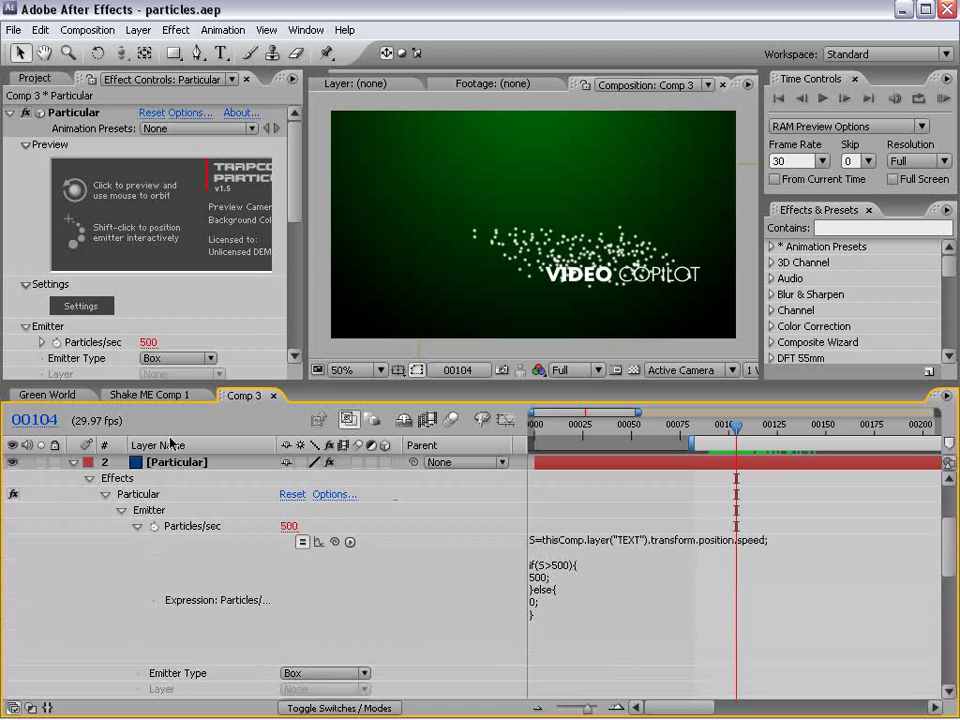
Edit the Particles/sec condition to a 400 threshold with output 29*S.
drag(200, 385, 228, 262)
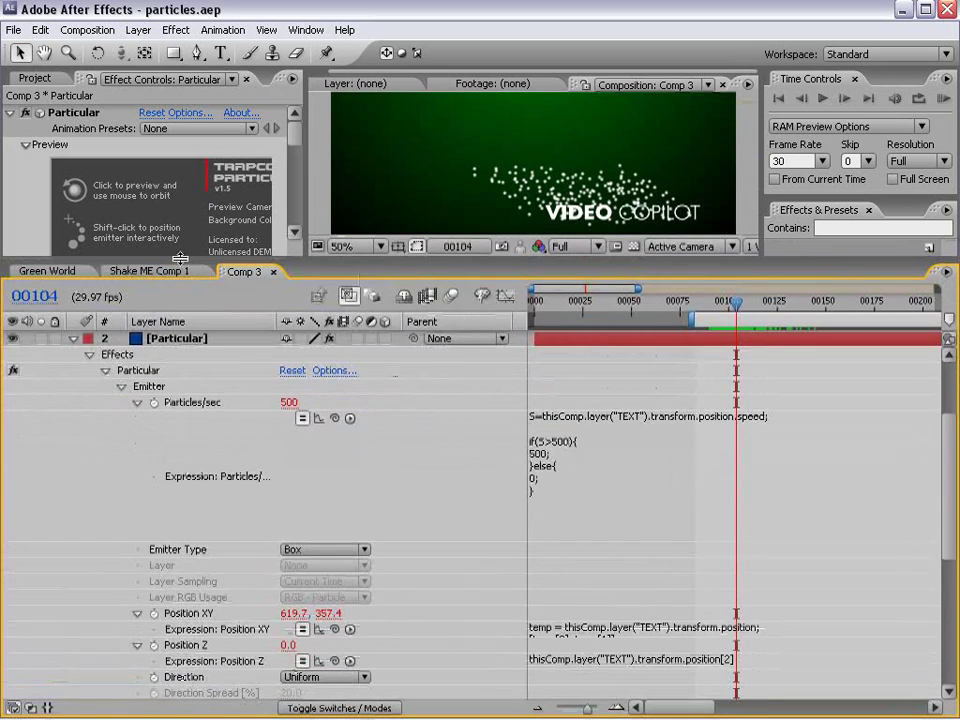
click(567, 449)
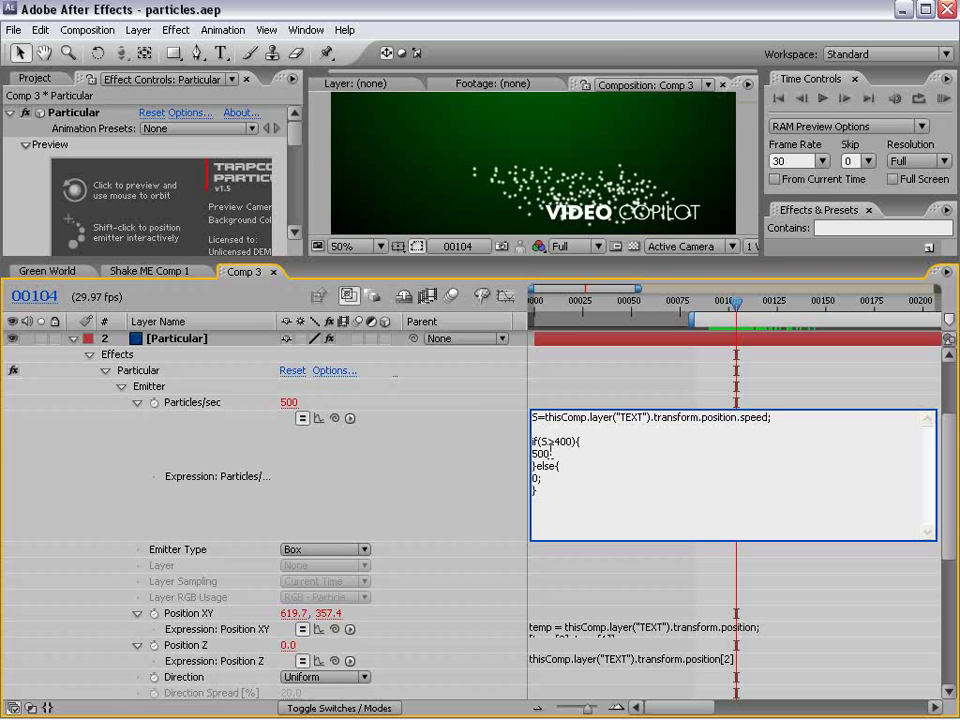
double_click(543, 453)
text(2)
text(9*S;)
click(545, 453)
click(546, 396)
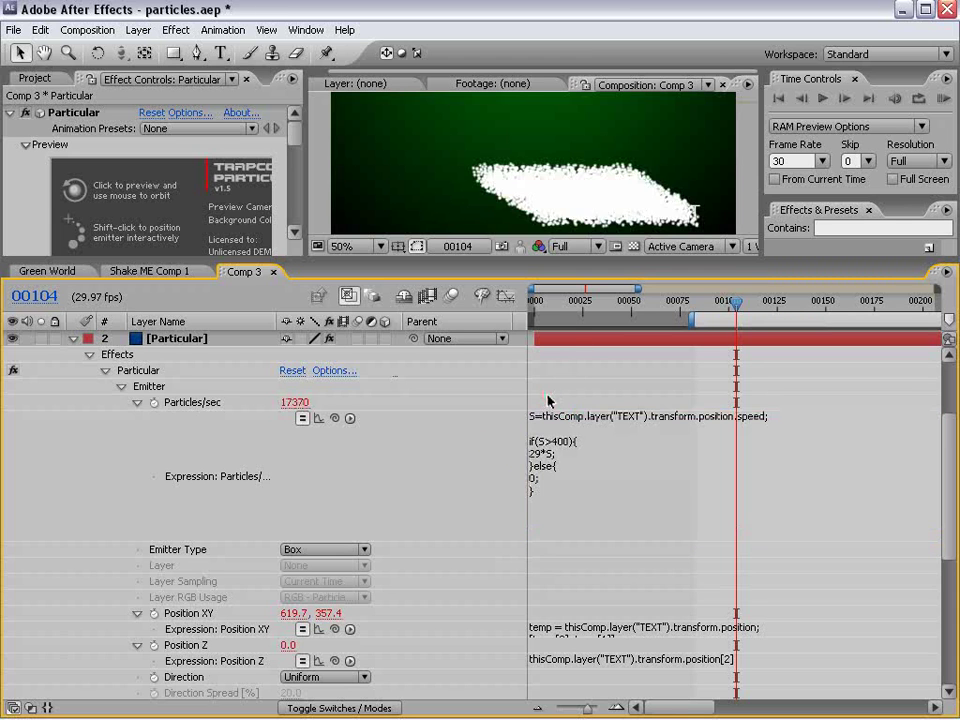
mouse_move(735, 316)
mouse_down()
mouse_move(771, 316)
mouse_move(738, 316)
mouse_up()
click(73, 338)
Delete TEXT's second Position keyframe and move the remaining one to frame 108.
click(73, 338)
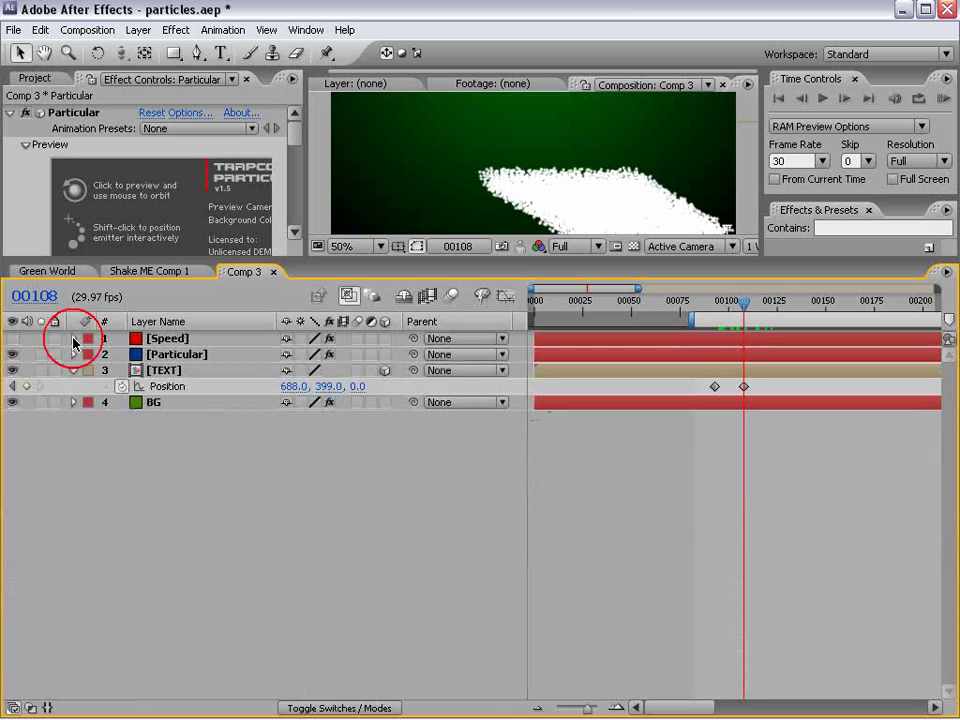
click(199, 420)
drag(332, 274, 329, 406)
click(11, 112)
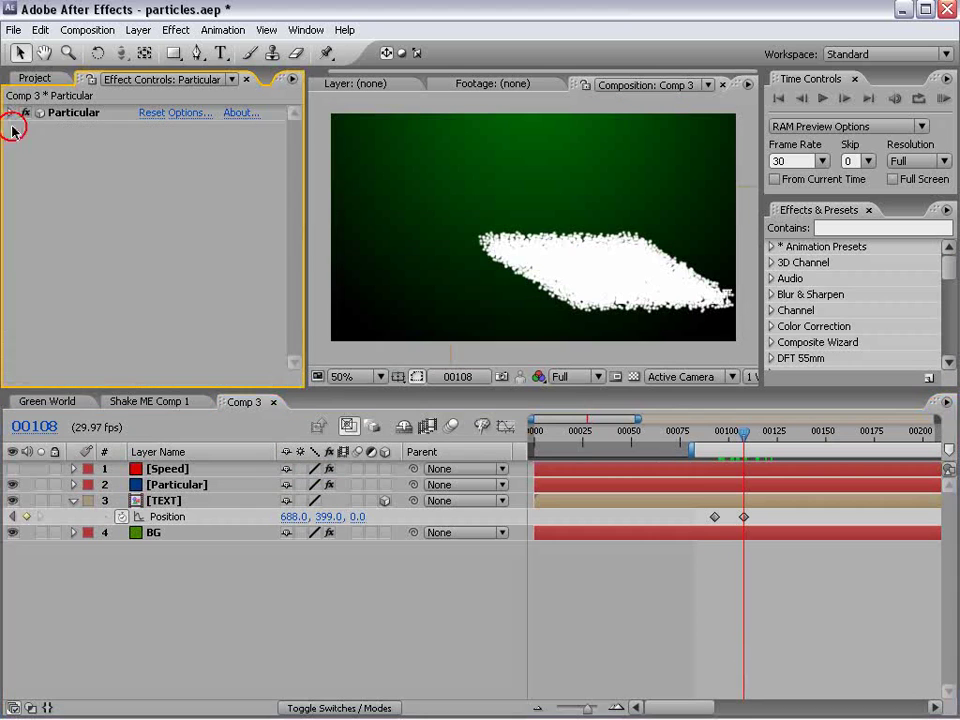
click(166, 502)
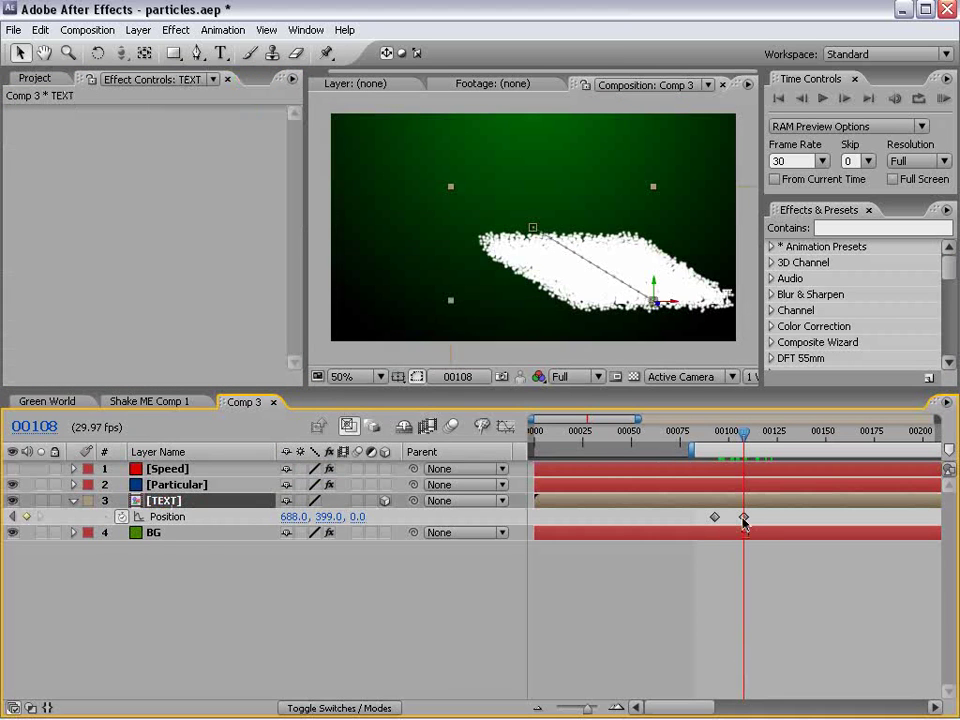
click(743, 516)
key(Delete)
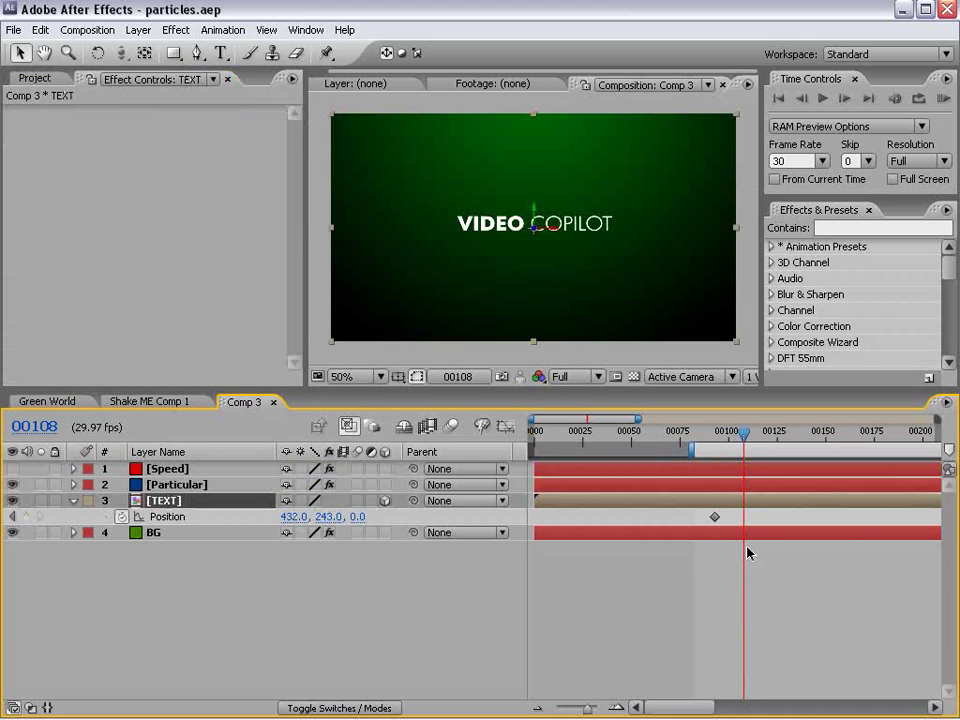
drag(714, 516, 743, 516)
click(288, 628)
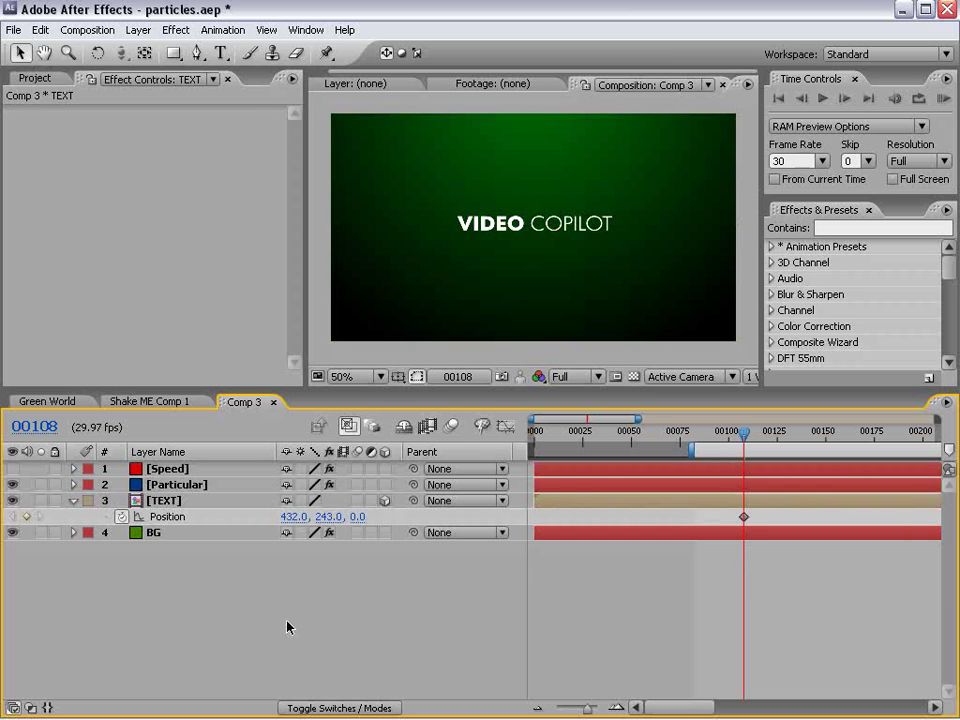
Add a wiggle(8,50) expression to the TEXT layer's Position.
click(127, 518)
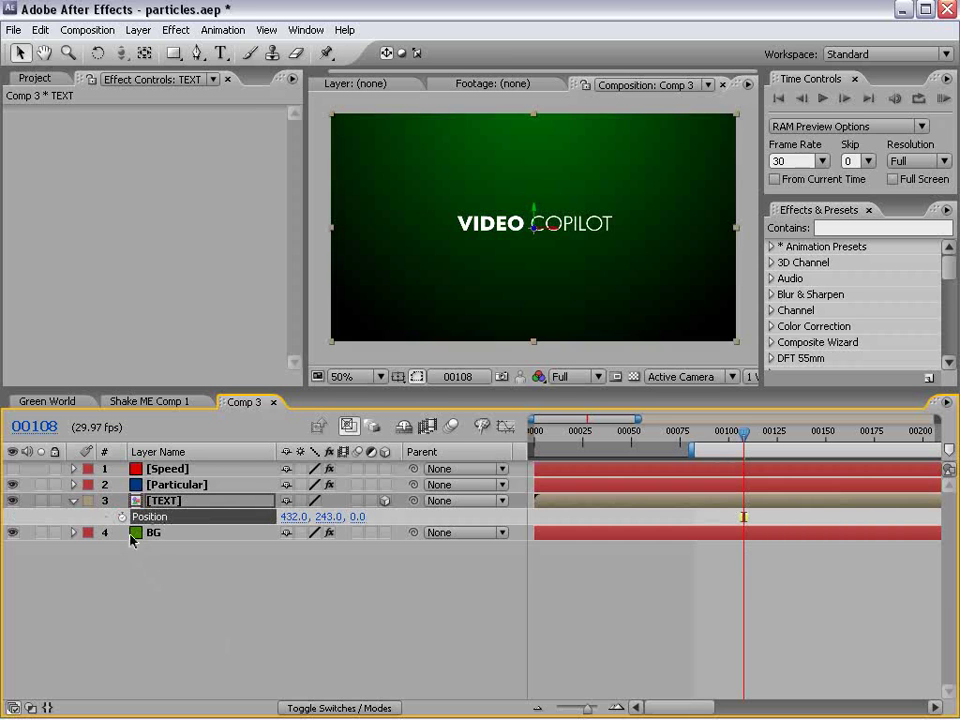
alt+click(121, 516)
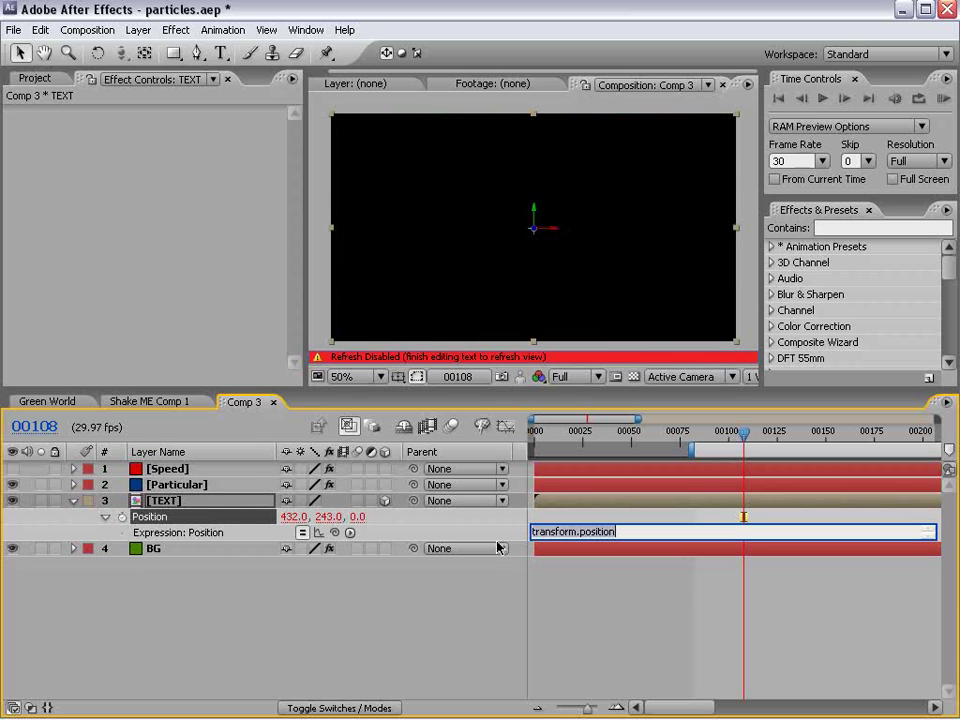
text(wiggle(8,50)
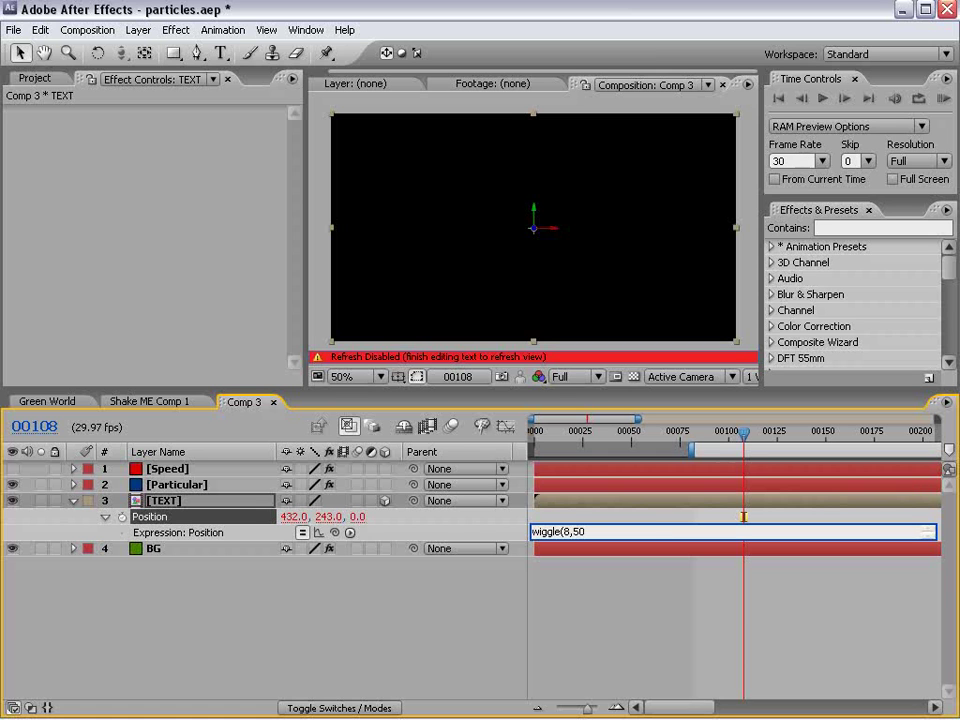
click(666, 561)
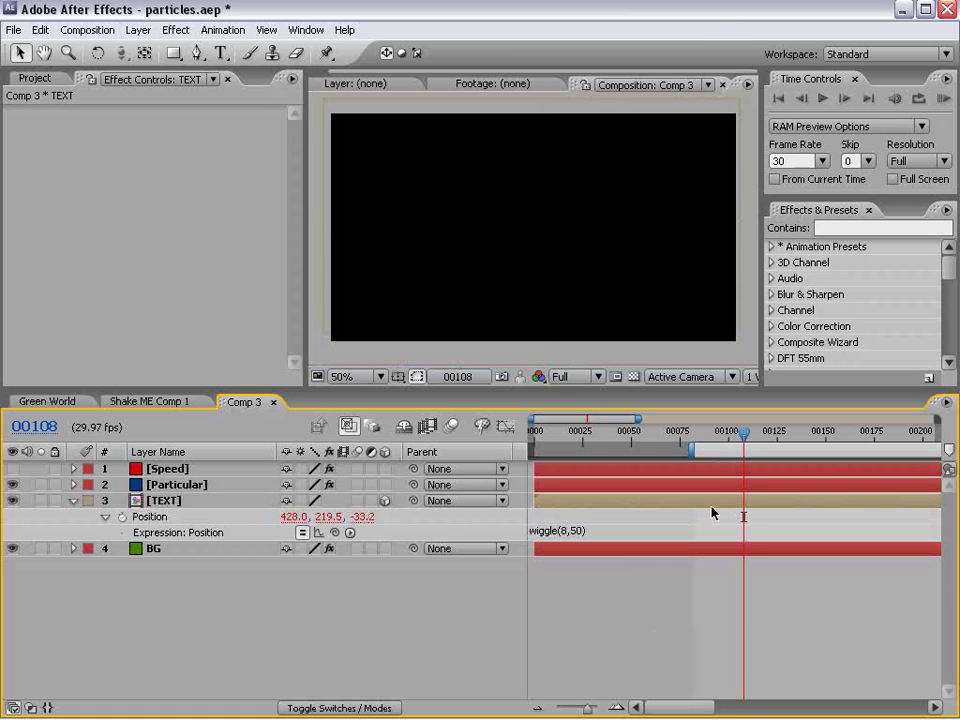
Solo TEXT and scrub the wiggling motion, checking the Speed slider's expression.
drag(745, 446, 583, 489)
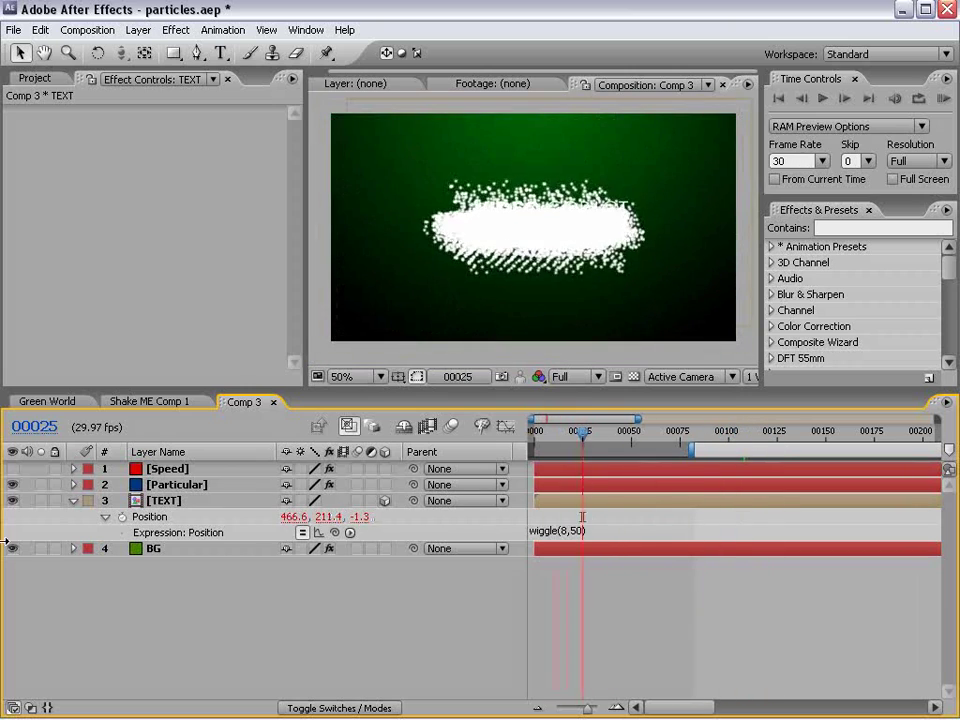
click(40, 501)
mouse_move(583, 440)
mouse_down()
mouse_move(706, 445)
mouse_move(584, 448)
mouse_up()
click(165, 470)
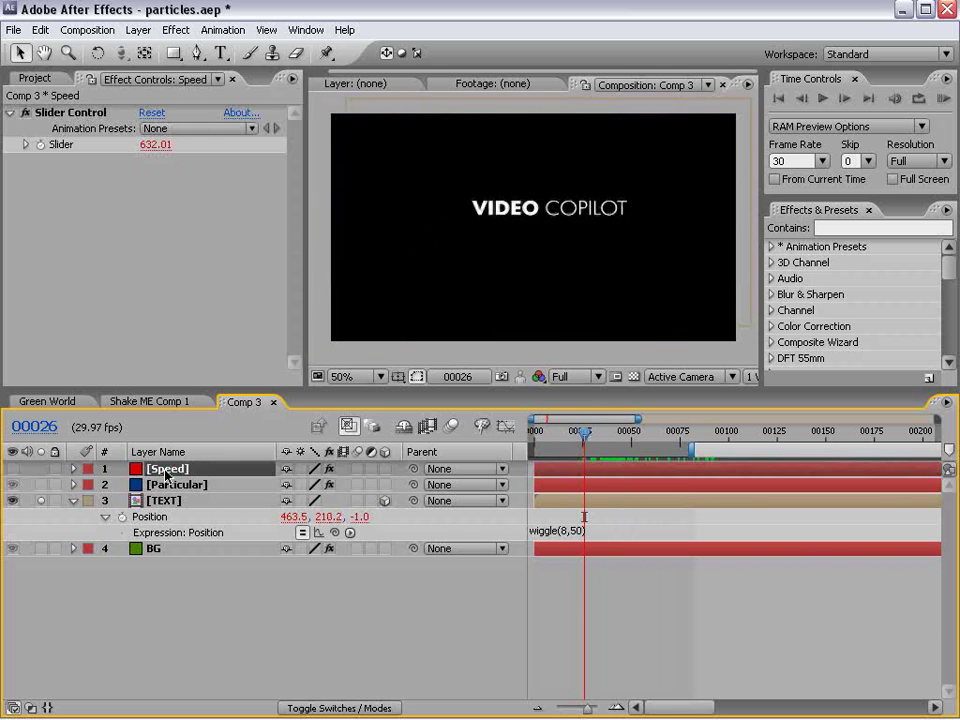
key(e)
key(e)
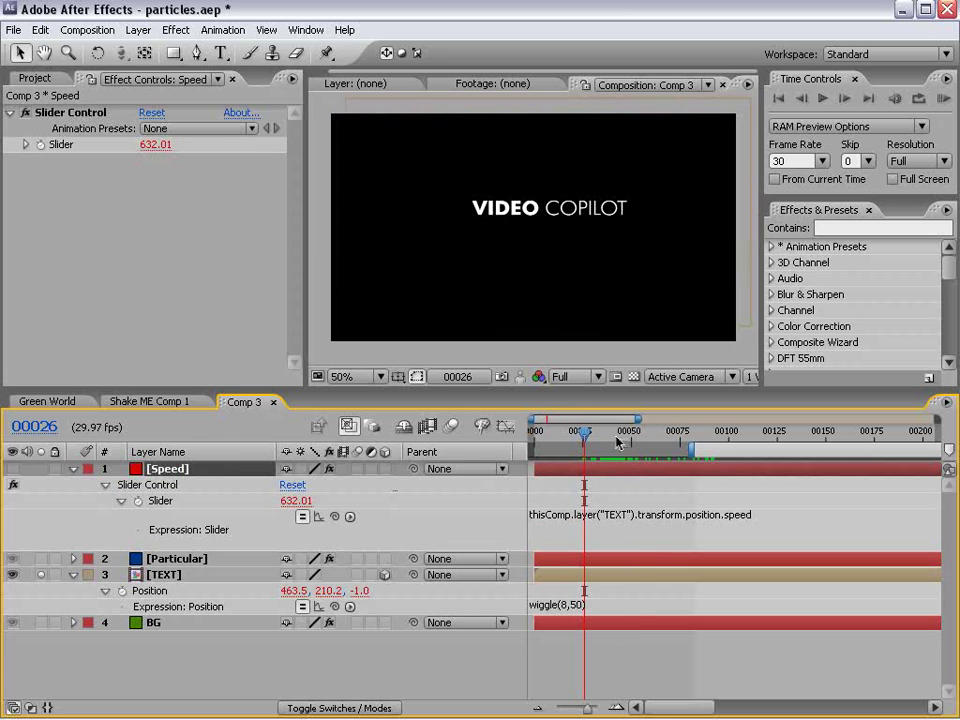
drag(583, 448, 632, 448)
click(73, 470)
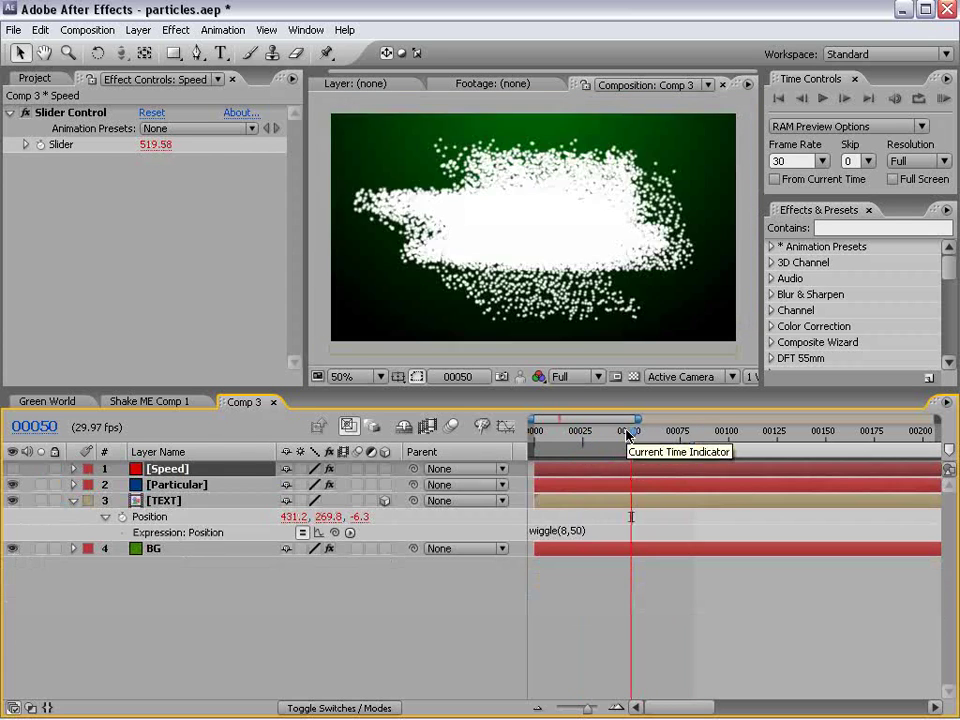
Reopen TEXT's Position wiggle expression for editing.
click(585, 499)
click(585, 532)
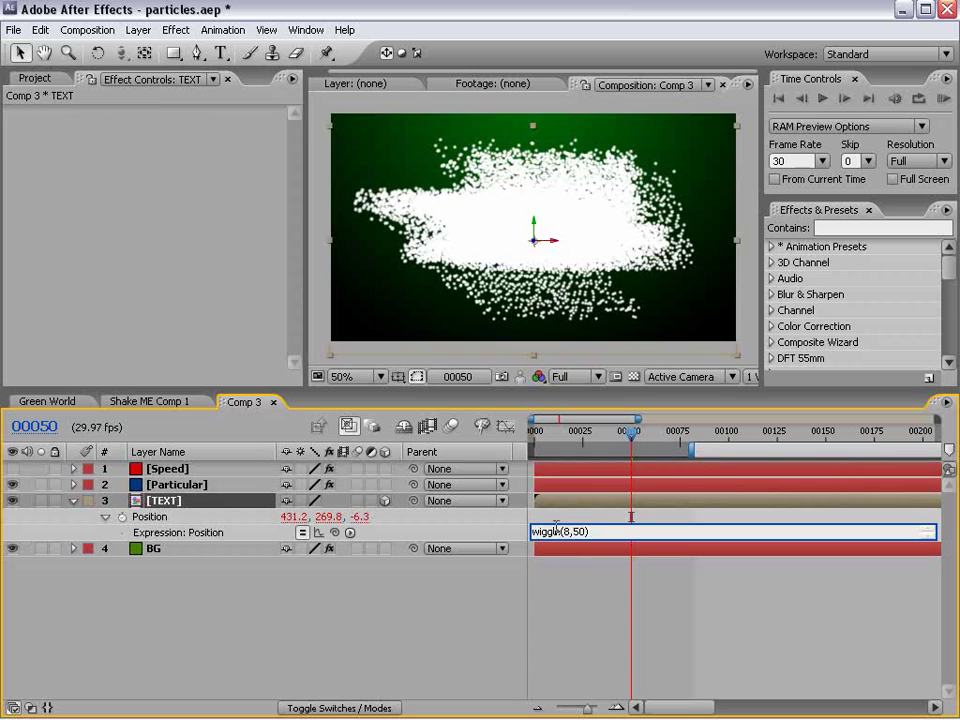
click(567, 531)
Add a Slider Control effect to the TEXT layer and rename it Wig.
text(0)
click(596, 522)
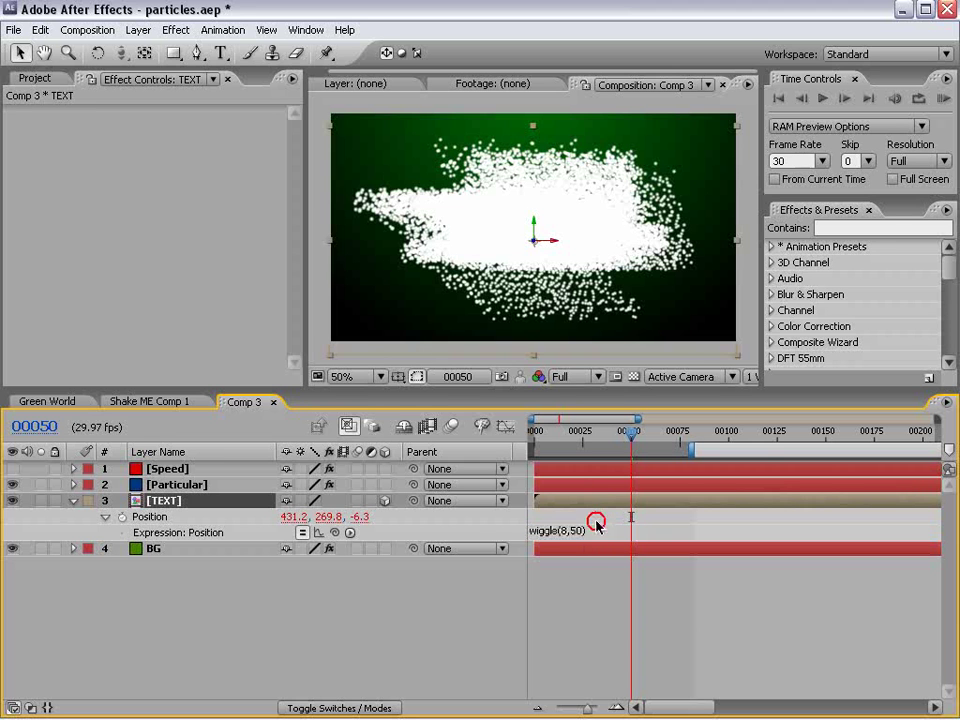
click(176, 30)
mouse_move(210, 240)
click(441, 313)
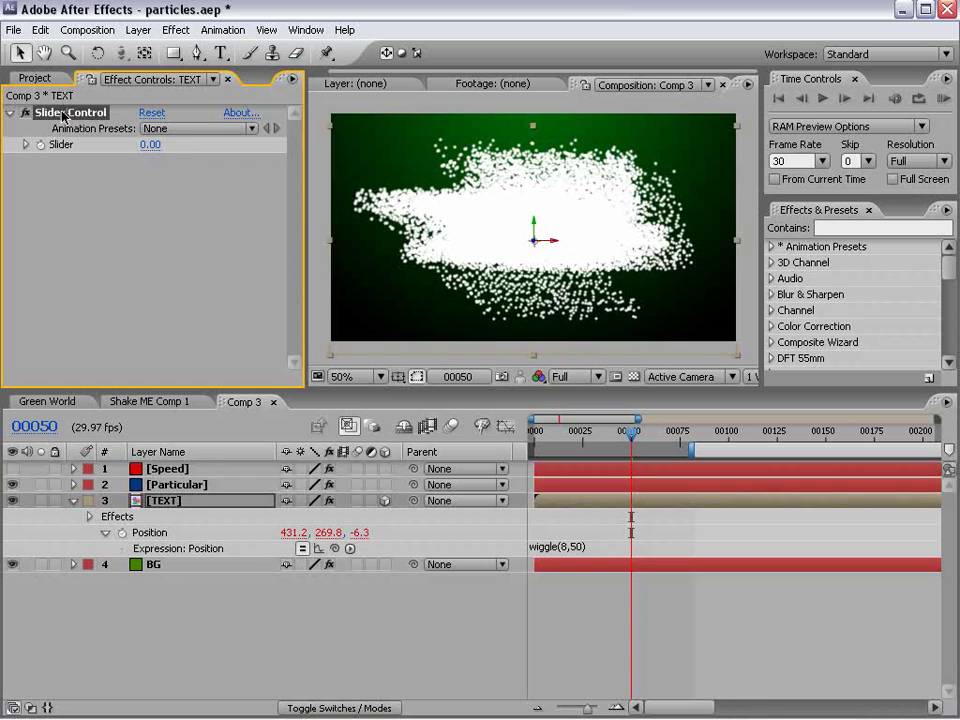
key(Return)
text(Wig)
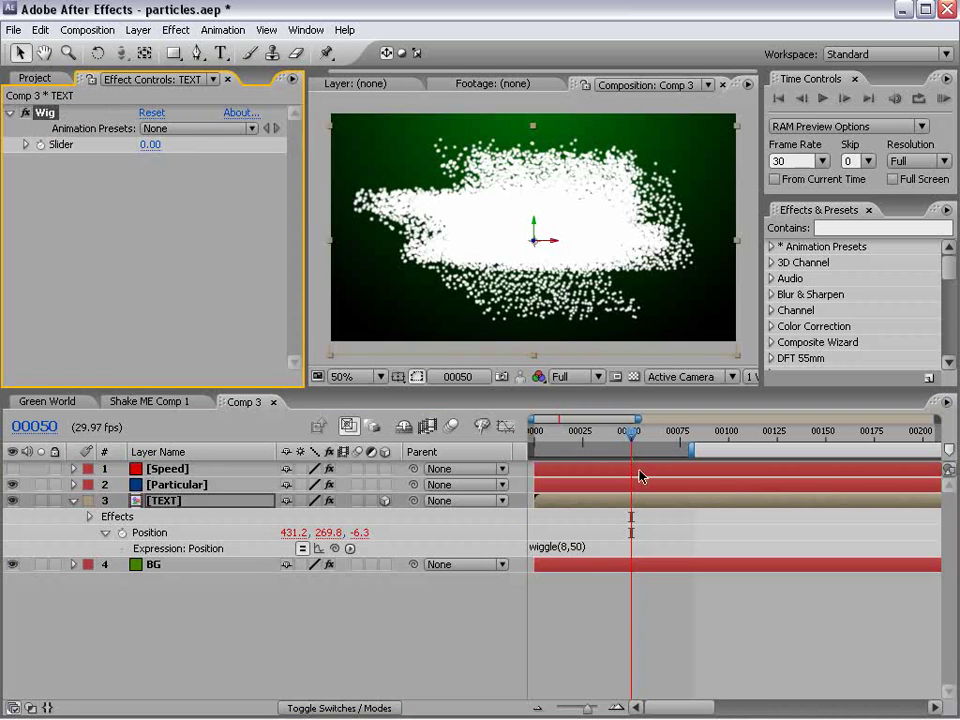
Link the wiggle amplitude to the Wig slider, giving wiggle(8,effect("Wig")("Slider")).
click(600, 547)
key(BackSpace)
key(BackSpace)
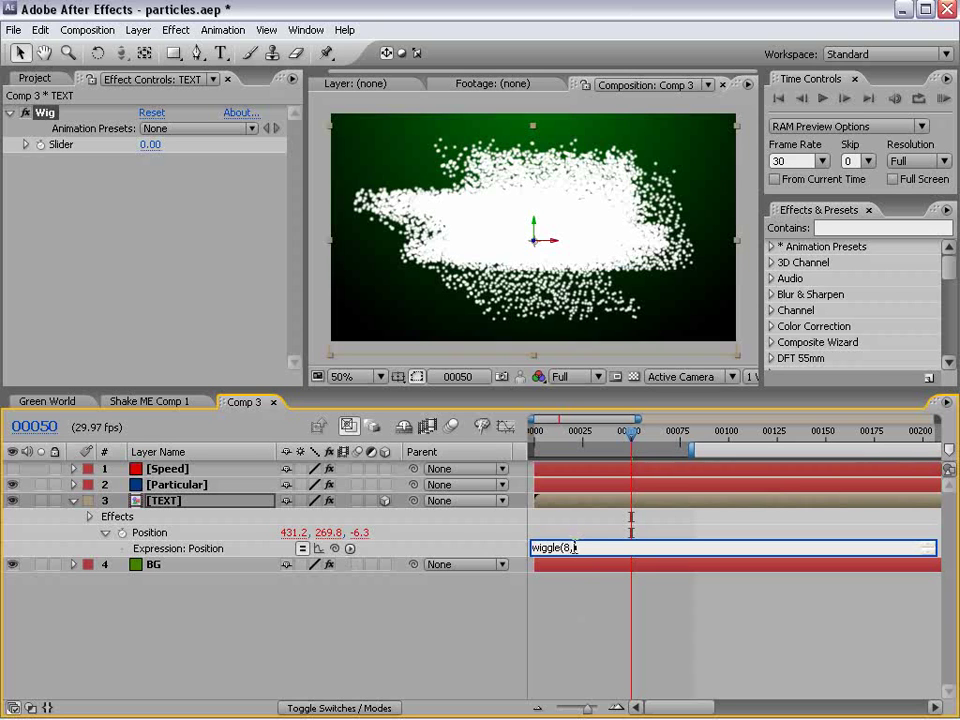
drag(335, 548, 73, 148)
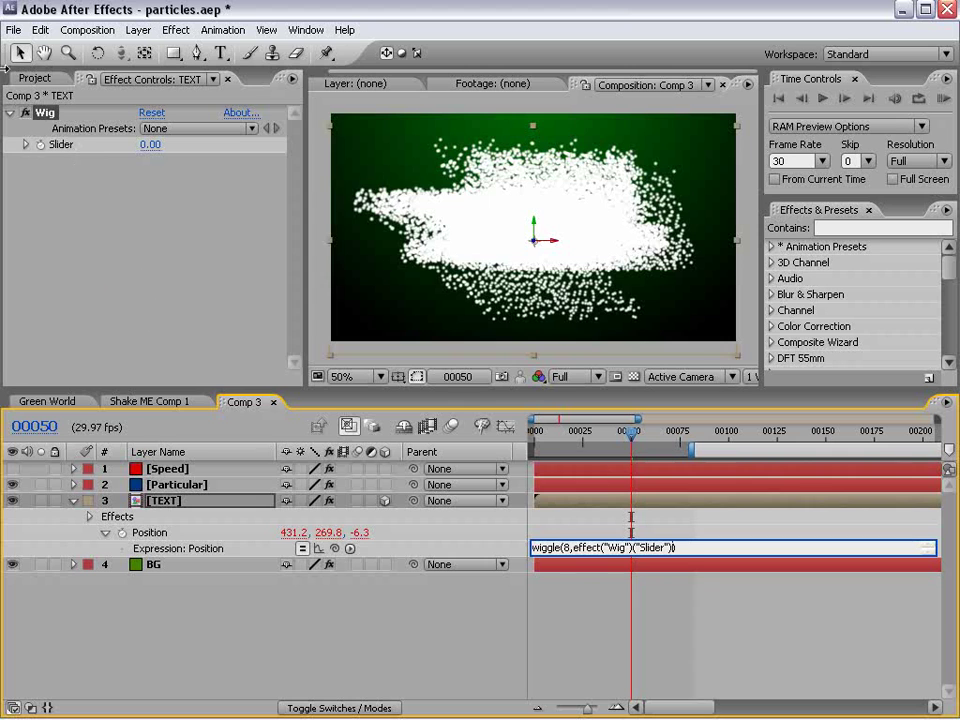
click(97, 211)
Keyframe the Wig slider at 0 on frame 32, 41 on frame 36, and 0 on frame 44.
drag(648, 447, 596, 448)
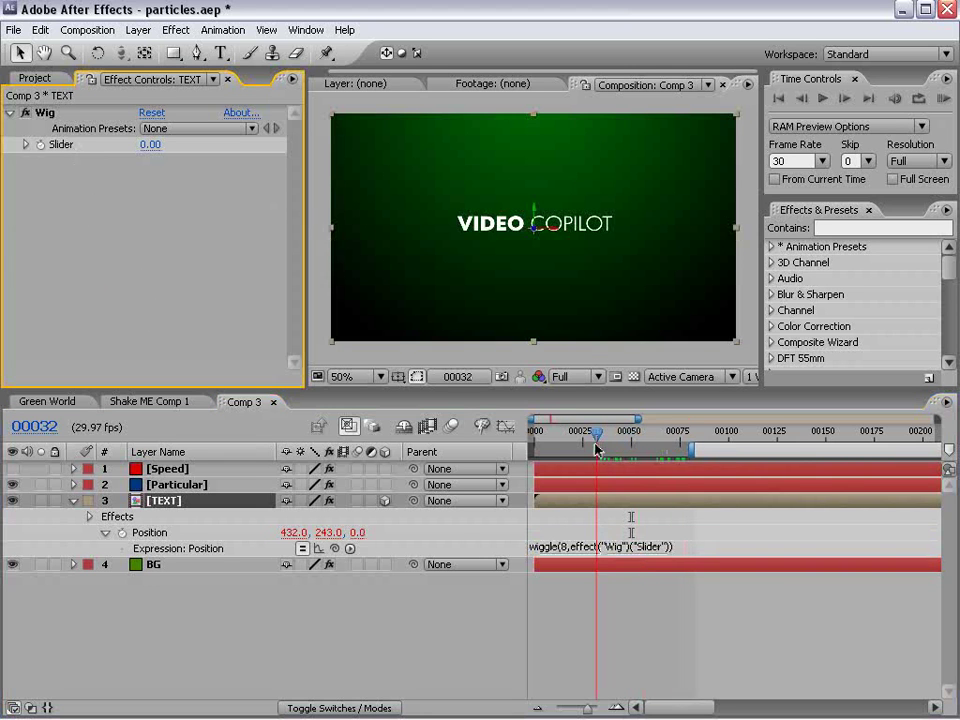
click(40, 146)
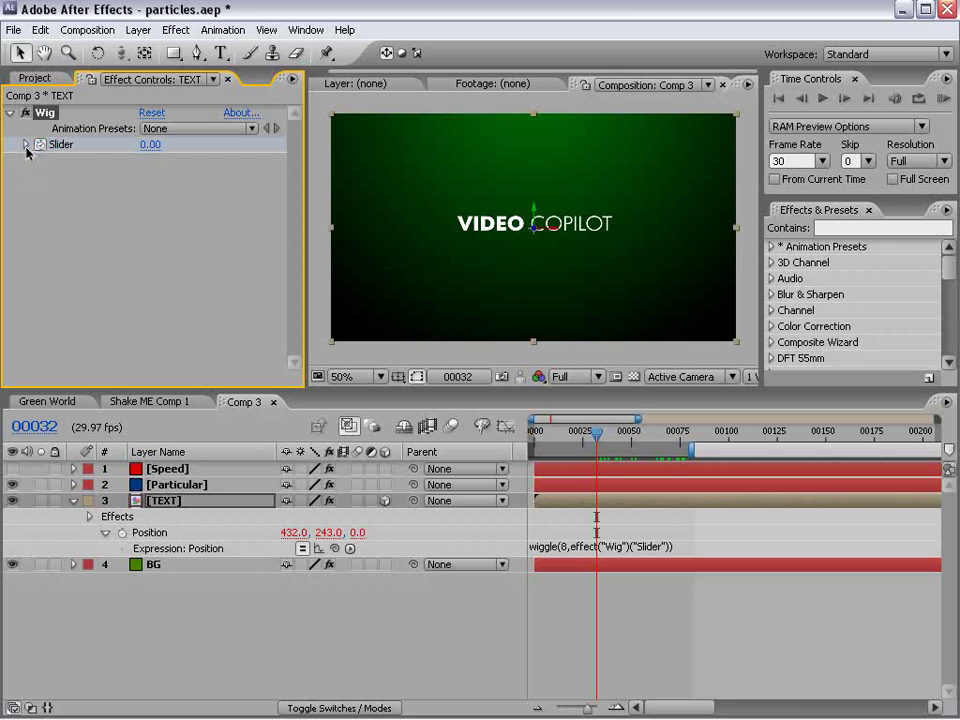
key(u)
key(Page_Down)
key(Page_Down)
key(Page_Down)
key(Page_Down)
drag(150, 148, 181, 138)
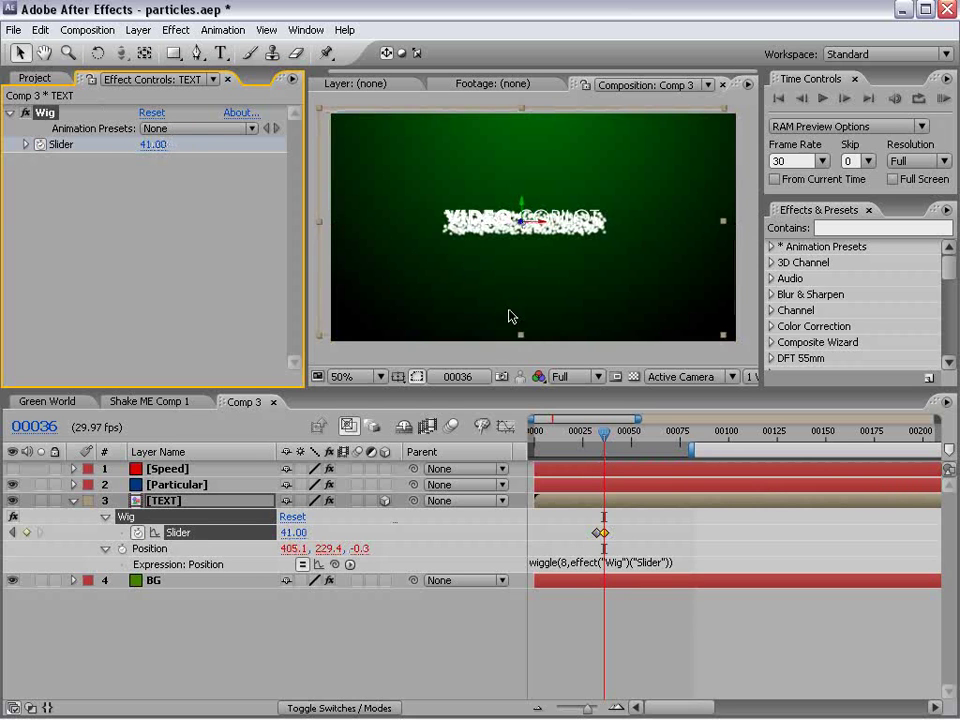
key(Page_Down)
key(Page_Down)
key(Page_Down)
key(Page_Down)
key(Page_Down)
key(Page_Down)
key(Page_Down)
key(Page_Down)
key(Page_Down)
click(153, 144)
text(0)
key(Return)
Raise the peak Wig keyframe at frame 36 to 50 and preview the stronger wiggle burst.
click(505, 427)
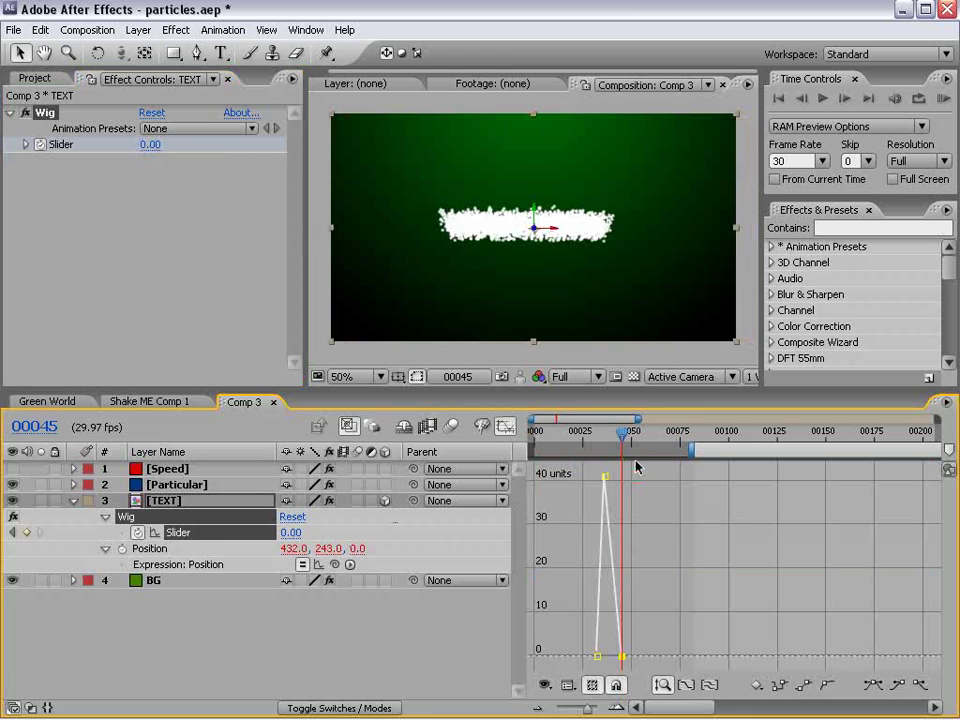
mouse_move(621, 434)
mouse_down()
mouse_move(591, 434)
mouse_move(613, 444)
mouse_move(634, 432)
mouse_up()
click(505, 427)
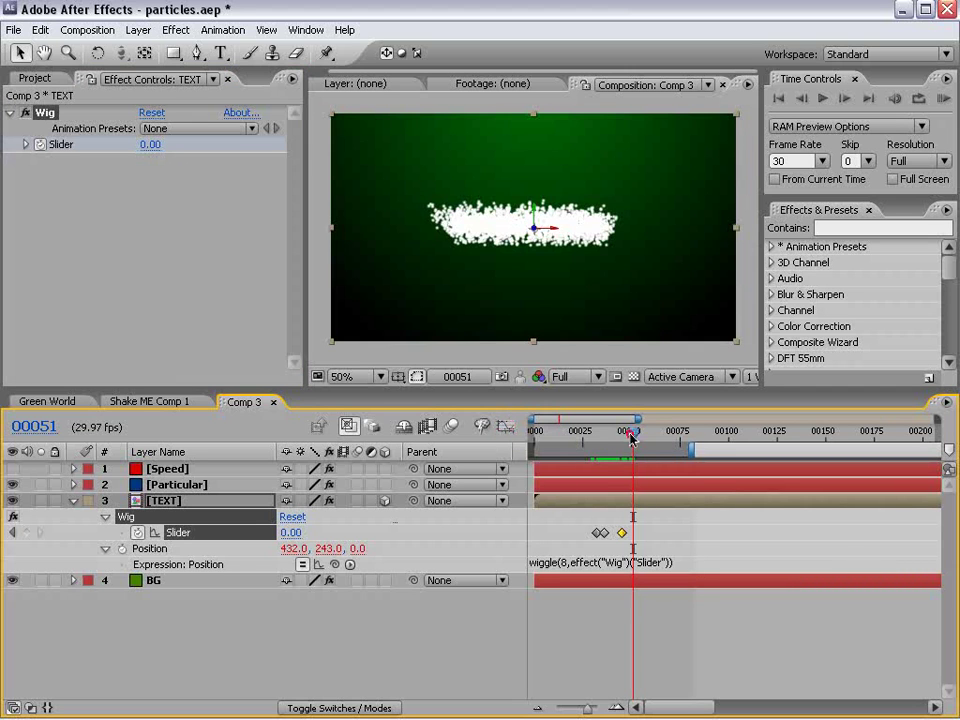
drag(630, 437, 604, 437)
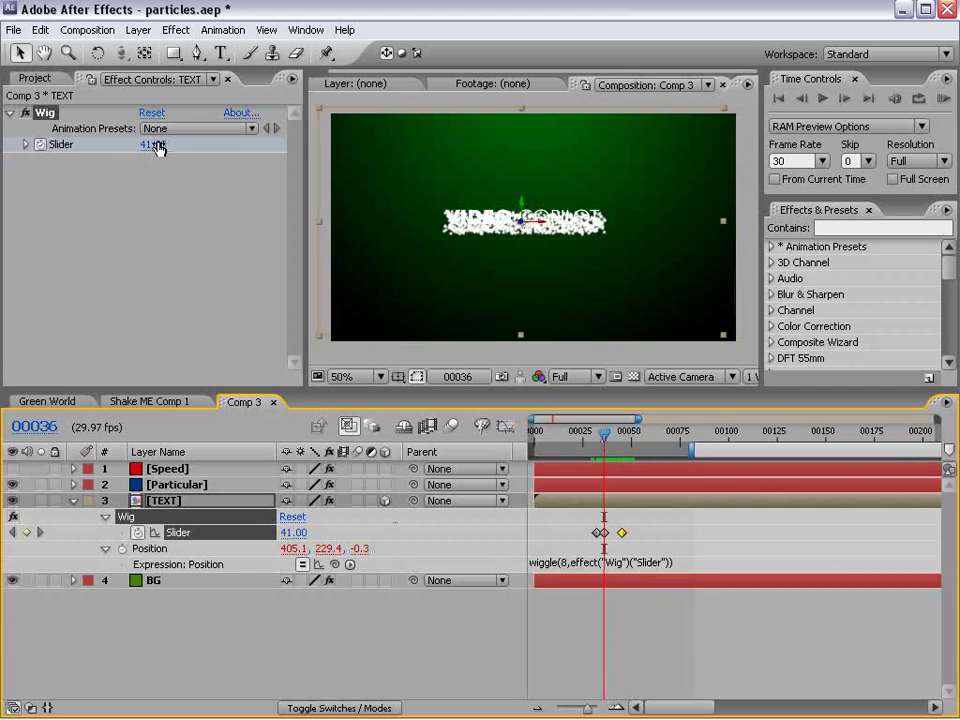
click(155, 145)
text(50)
key(Return)
click(603, 443)
drag(603, 443, 635, 467)
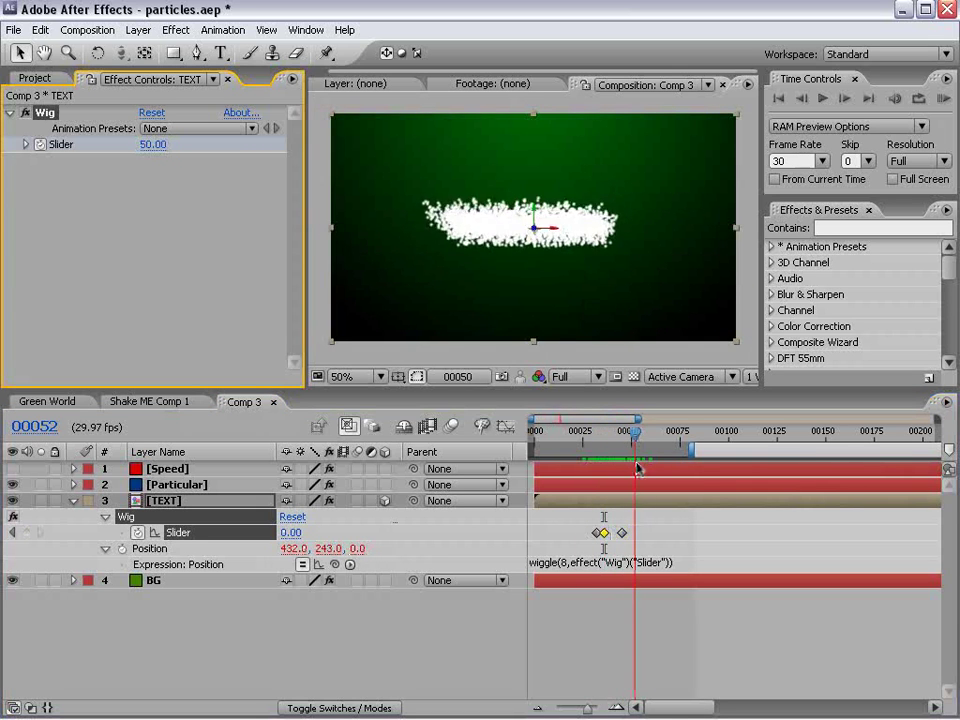
In Particular's Particle group, set Set Color to Over Life.
click(185, 486)
click(10, 113)
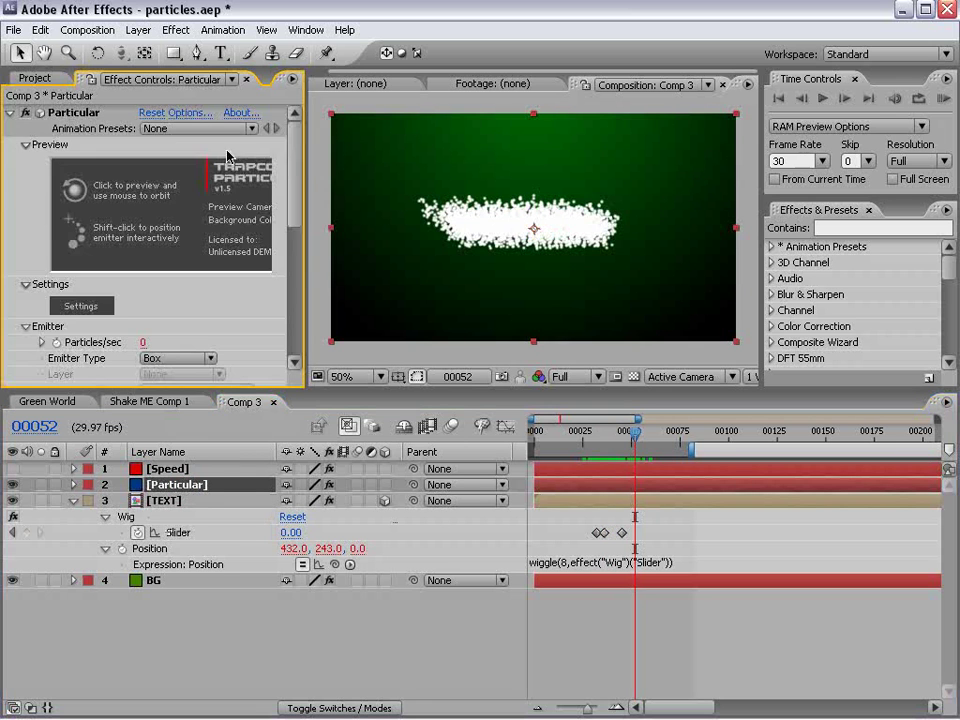
drag(297, 172, 298, 290)
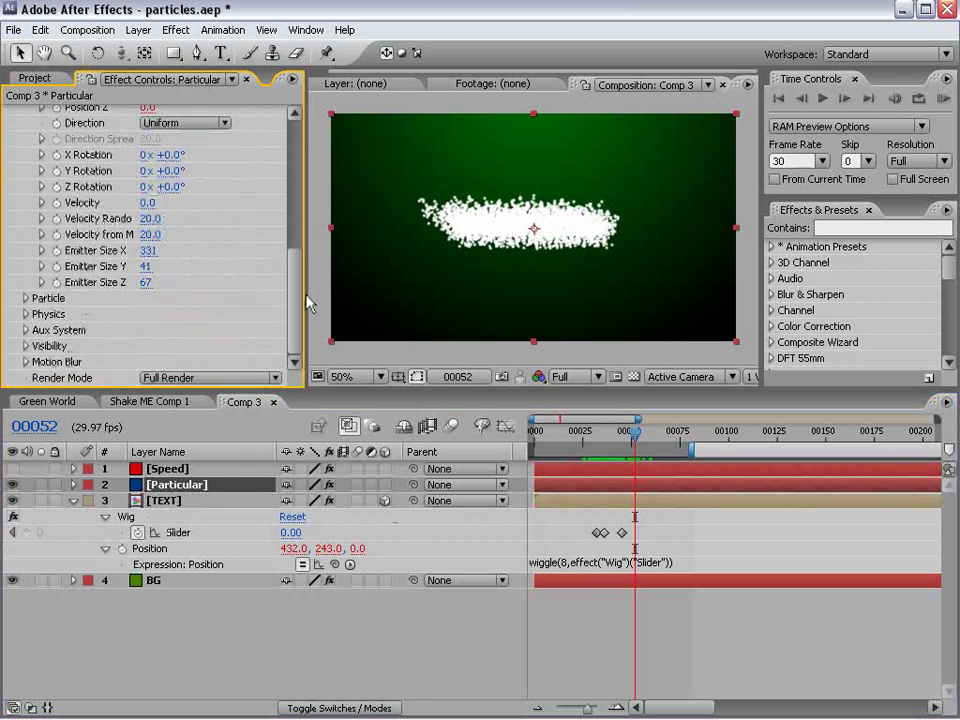
click(25, 298)
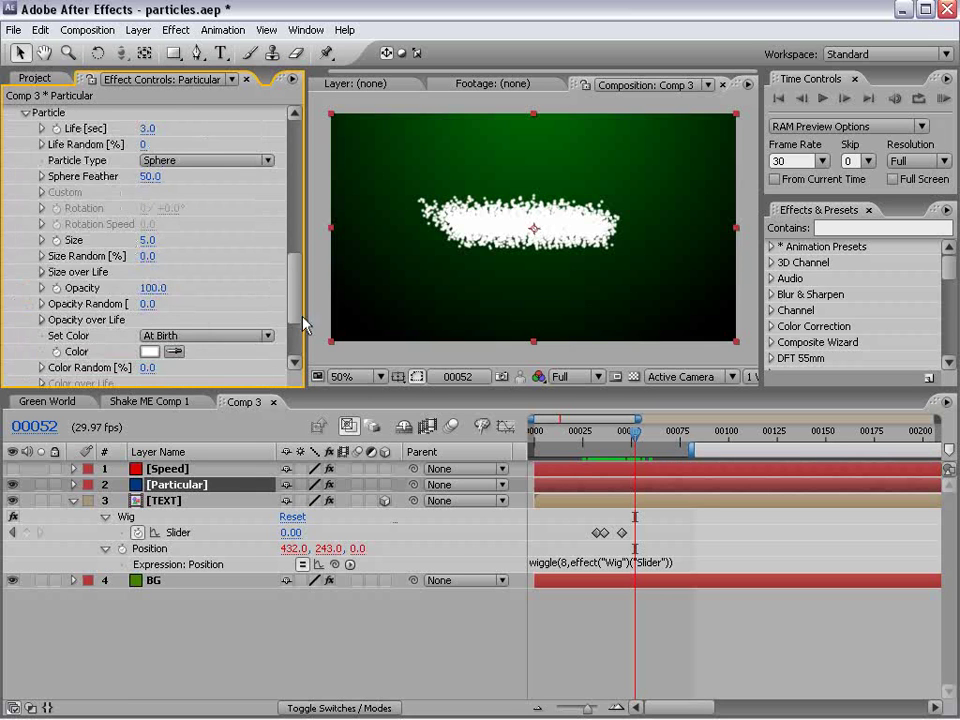
scroll(297, 328, down, 3)
scroll(297, 328, down, 1)
click(189, 264)
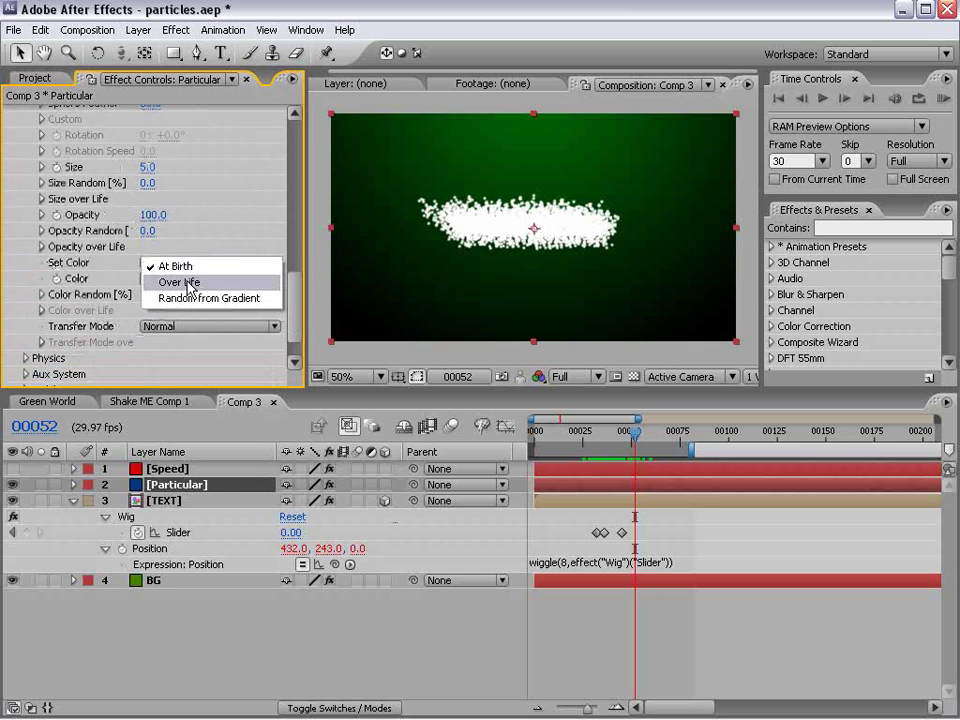
click(209, 283)
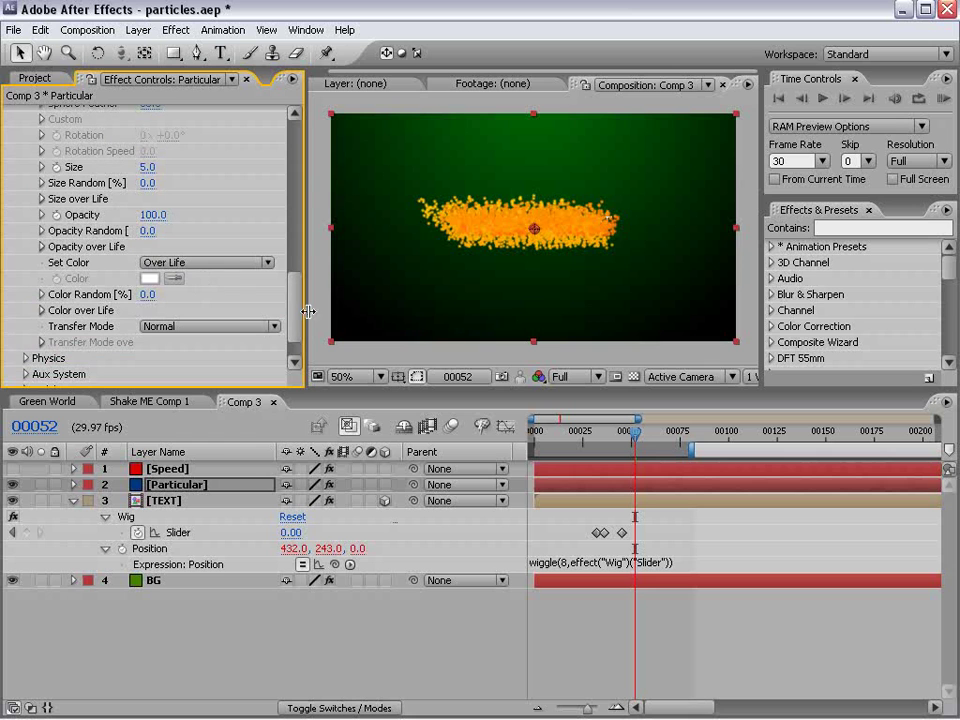
Apply a green Color over Life preset and add a yellow stop at the gradient's start.
click(40, 311)
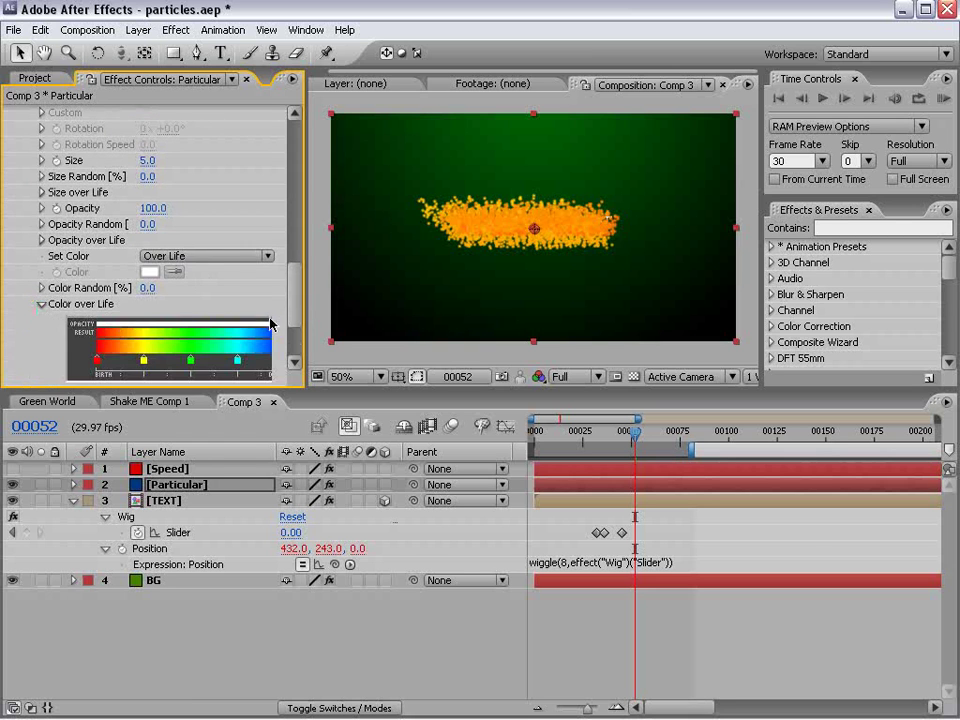
scroll(291, 315, down, 5)
drag(307, 364, 368, 364)
click(306, 253)
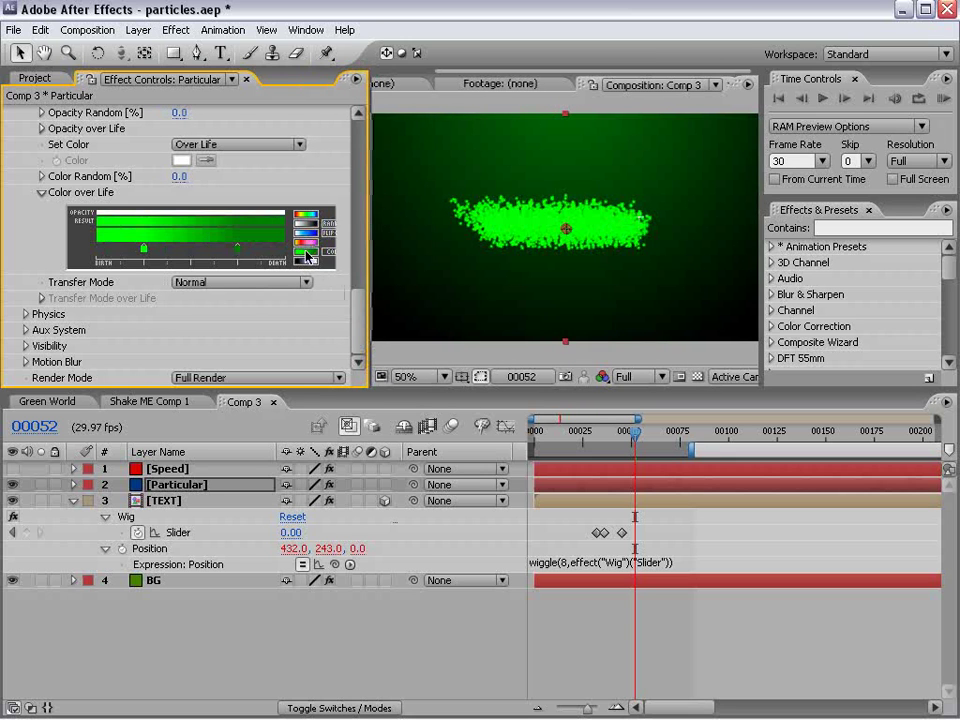
click(96, 250)
double_click(96, 252)
click(256, 93)
click(243, 76)
click(411, 137)
click(42, 331)
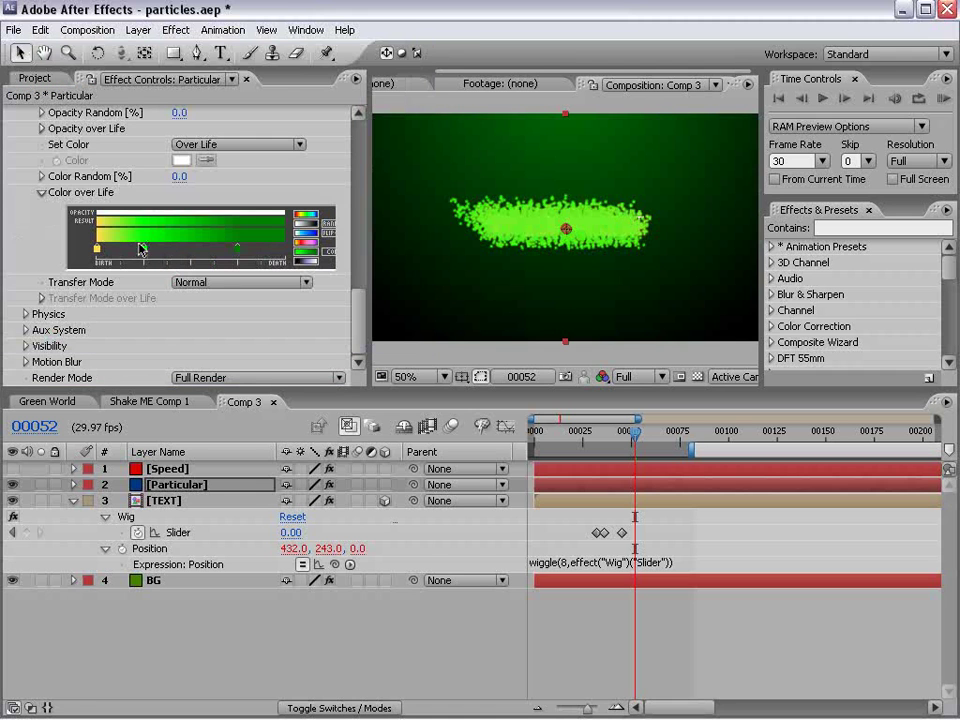
Add another green stop to the gradient and set the particle Transfer Mode to Screen.
click(156, 249)
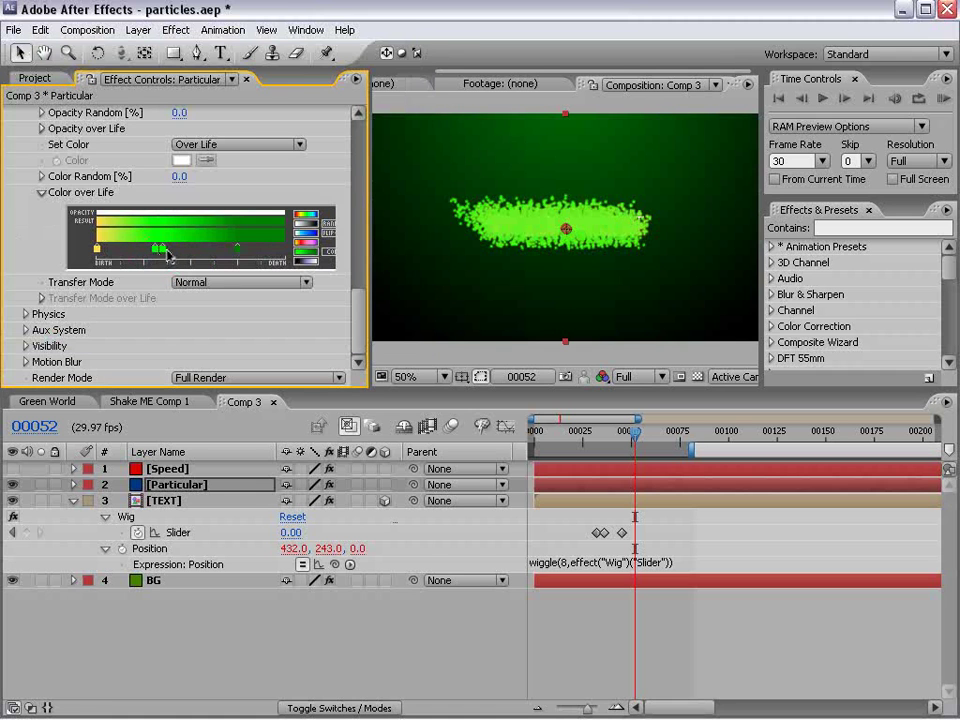
click(196, 282)
click(225, 318)
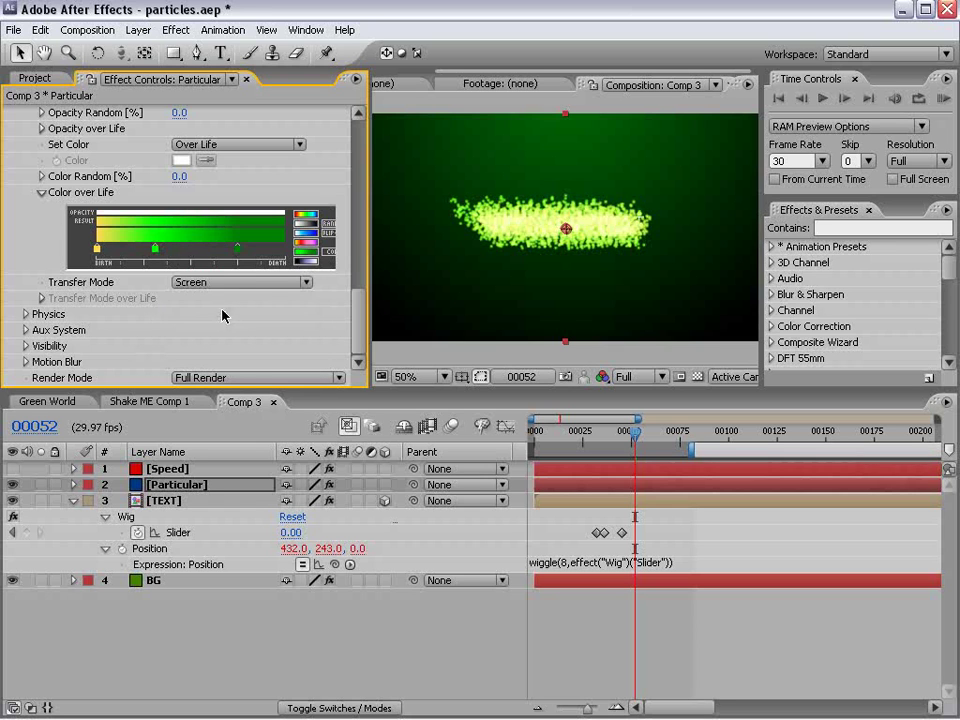
drag(362, 312, 358, 257)
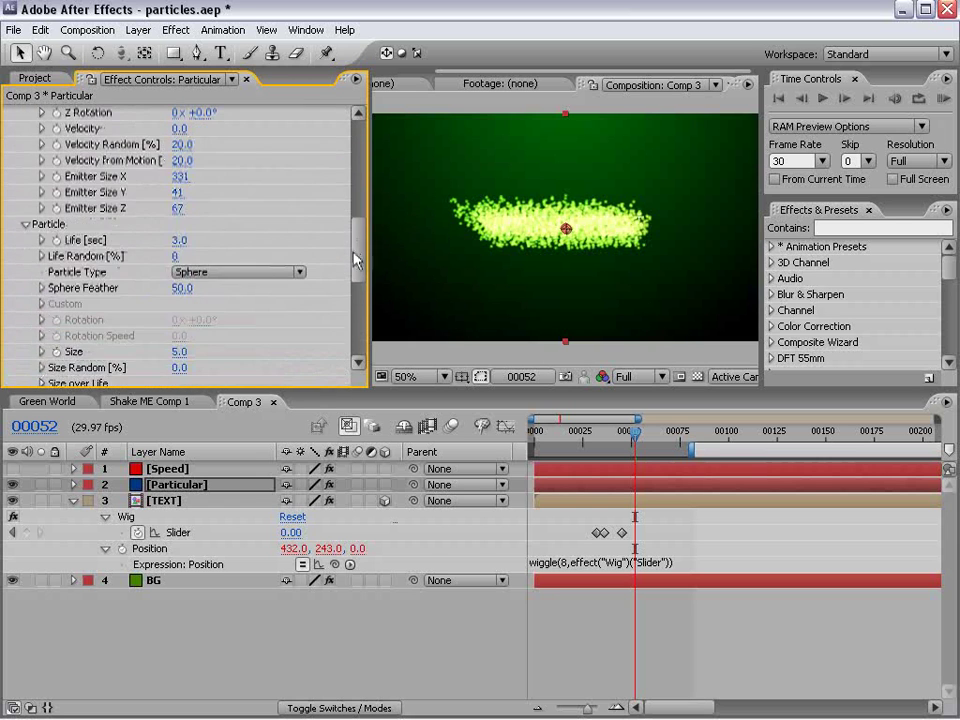
Set particle Life to 0.8 seconds, preview, then raise it to about 1.0 seconds.
click(187, 240)
text(.7)
key(BackSpace)
text(8)
key(Return)
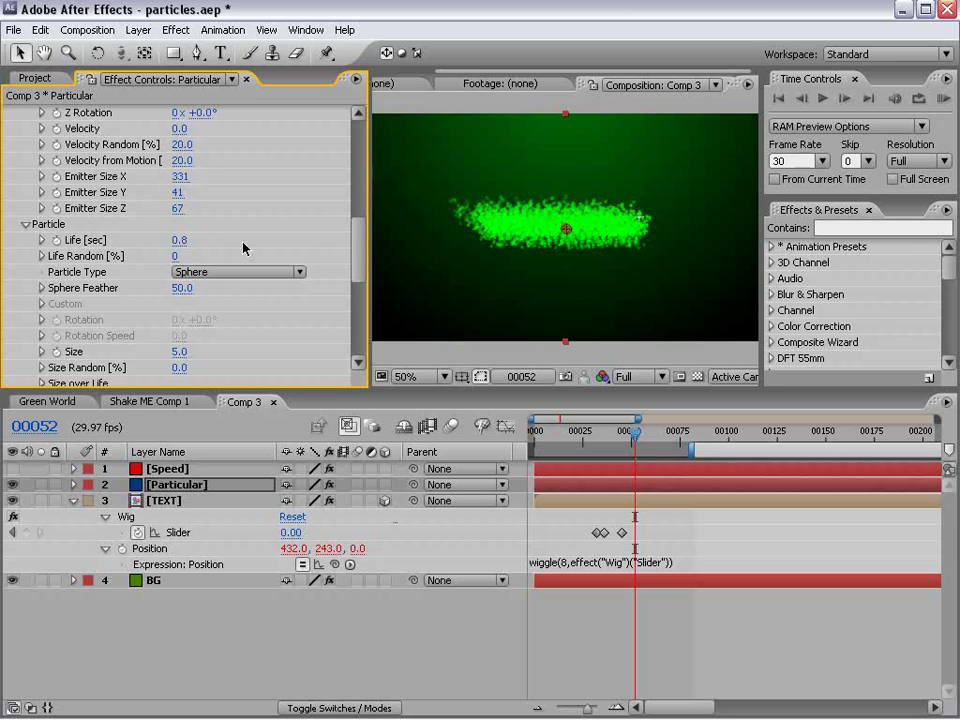
mouse_move(651, 441)
mouse_down()
mouse_move(628, 432)
mouse_move(677, 432)
mouse_move(611, 432)
mouse_move(653, 432)
mouse_up()
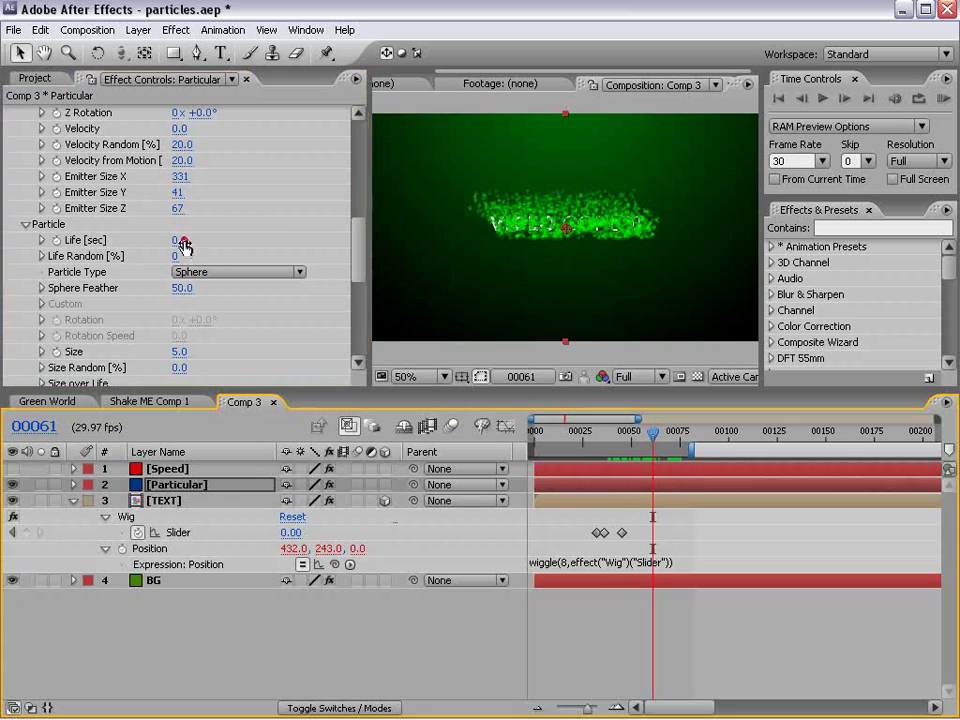
drag(184, 241, 186, 247)
mouse_move(357, 245)
mouse_down()
mouse_move(357, 115)
mouse_move(355, 243)
mouse_up()
Apply the descending Size over Life preset and preview at 100% magnification.
click(40, 284)
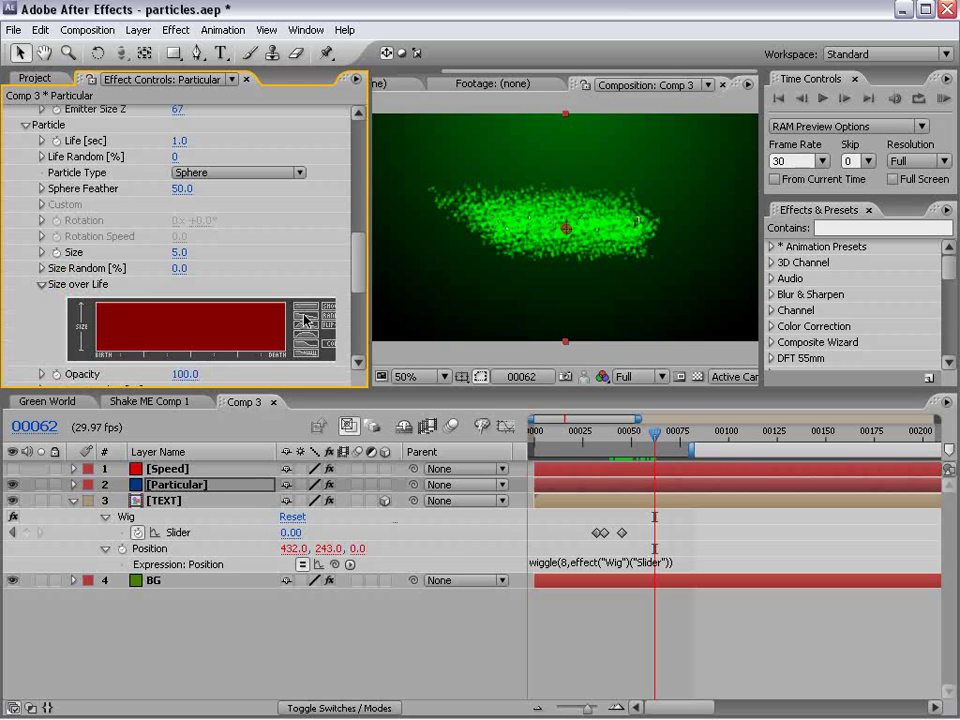
click(305, 318)
drag(610, 446, 635, 432)
key(.)
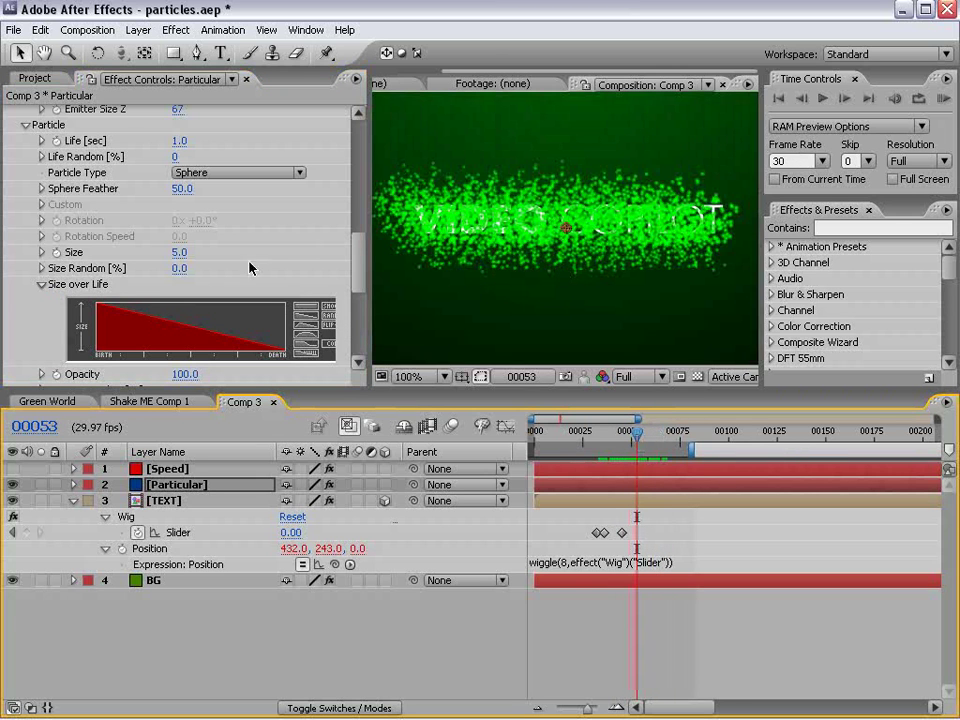
Set Velocity to 20 and Velocity from Motion to 120, previewing at 50% zoom.
drag(357, 262, 344, 240)
click(179, 303)
text(20)
key(Return)
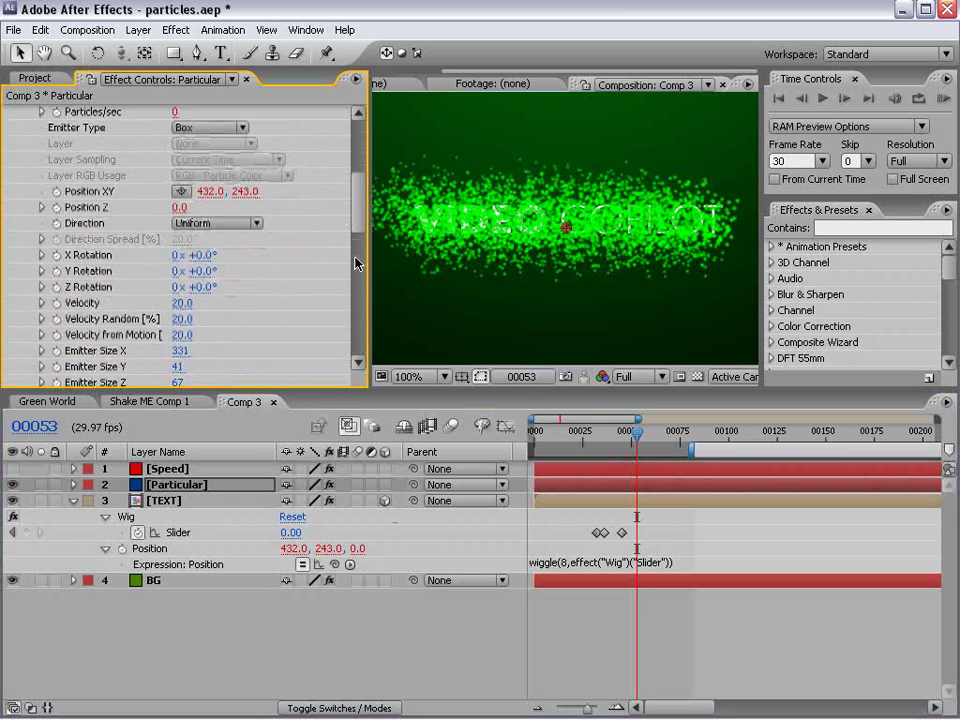
click(179, 337)
text(120)
key(Return)
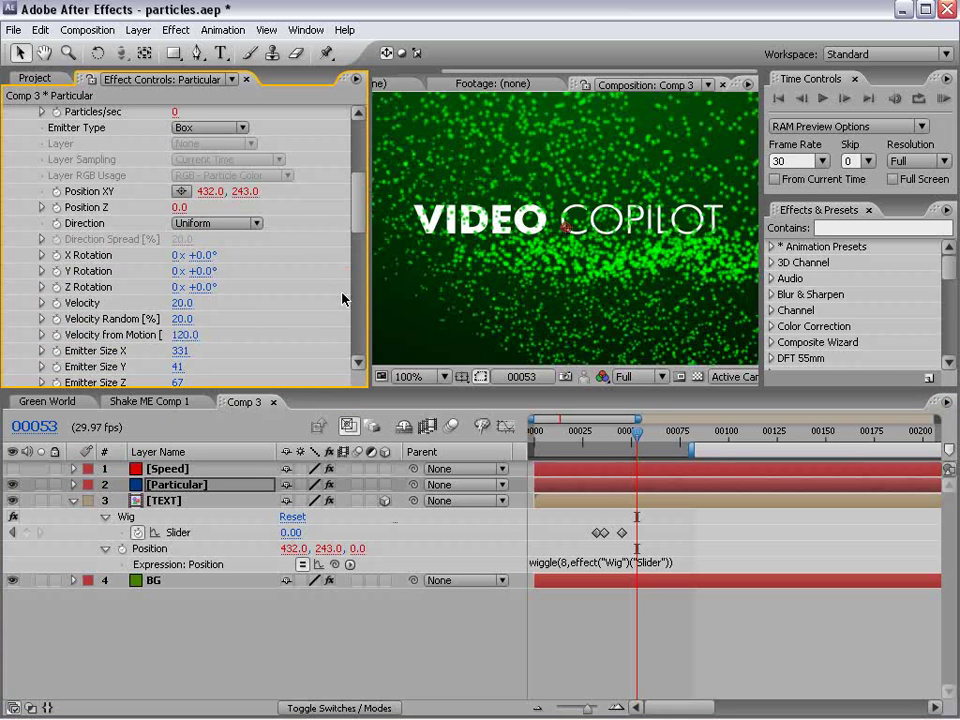
key(comma)
key(comma)
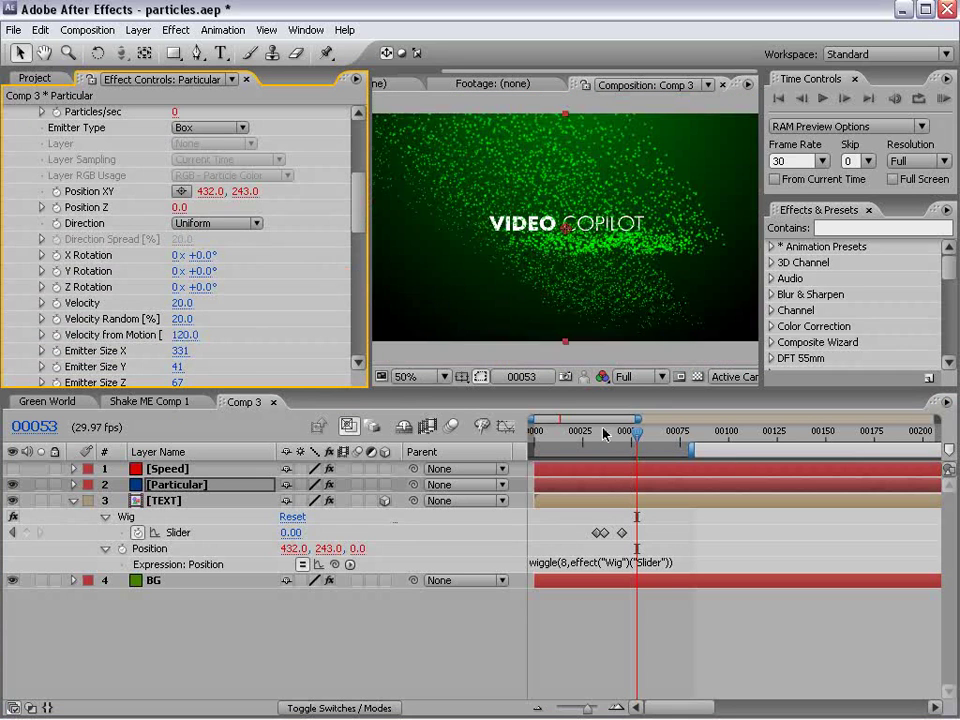
drag(603, 434, 635, 443)
Set particle Life back to 0.8 seconds and expand the Physics settings.
drag(357, 195, 308, 238)
click(179, 260)
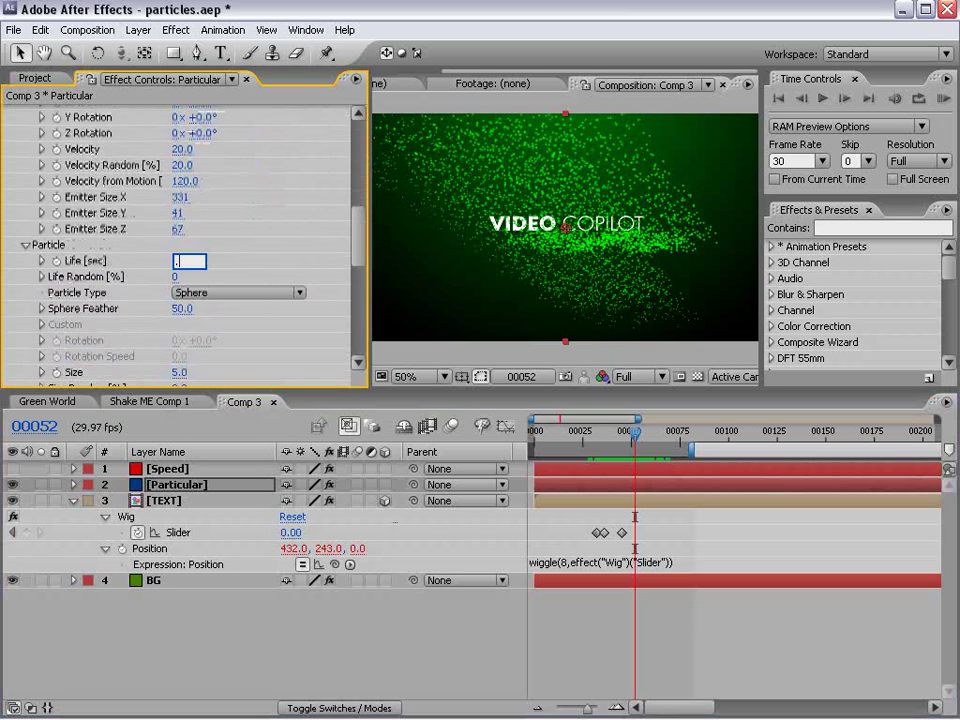
key(Return)
drag(556, 436, 640, 461)
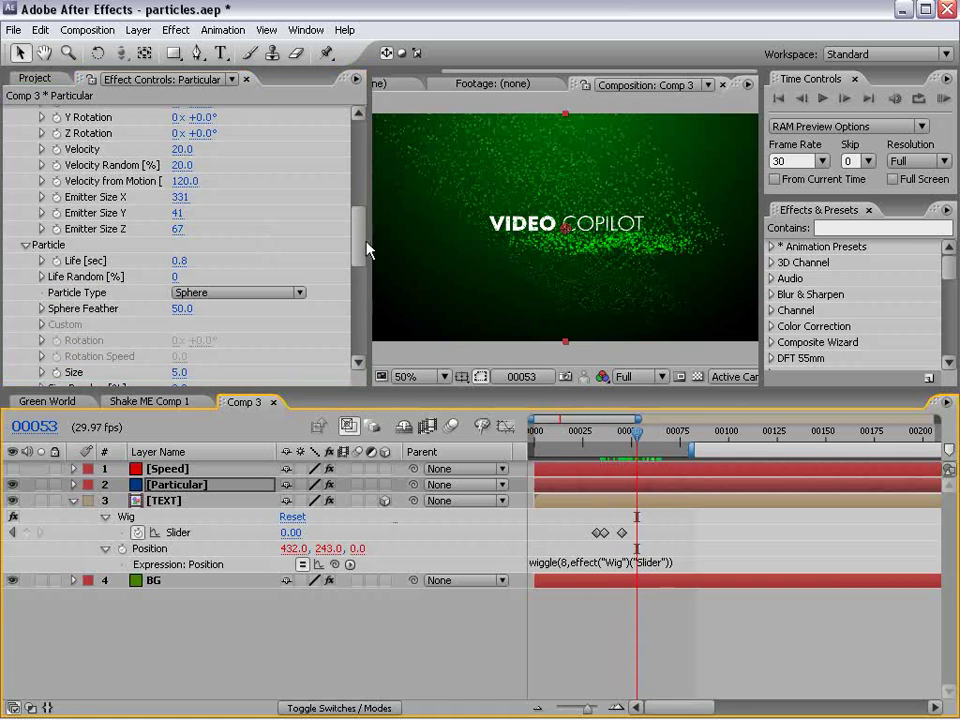
drag(362, 240, 362, 352)
click(26, 314)
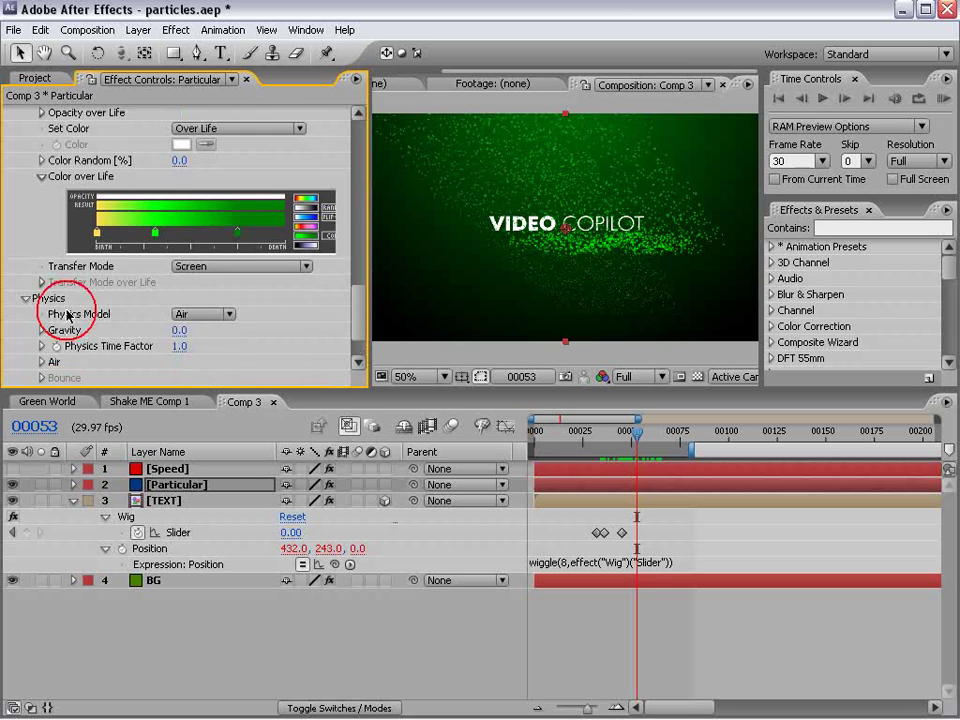
drag(358, 300, 357, 320)
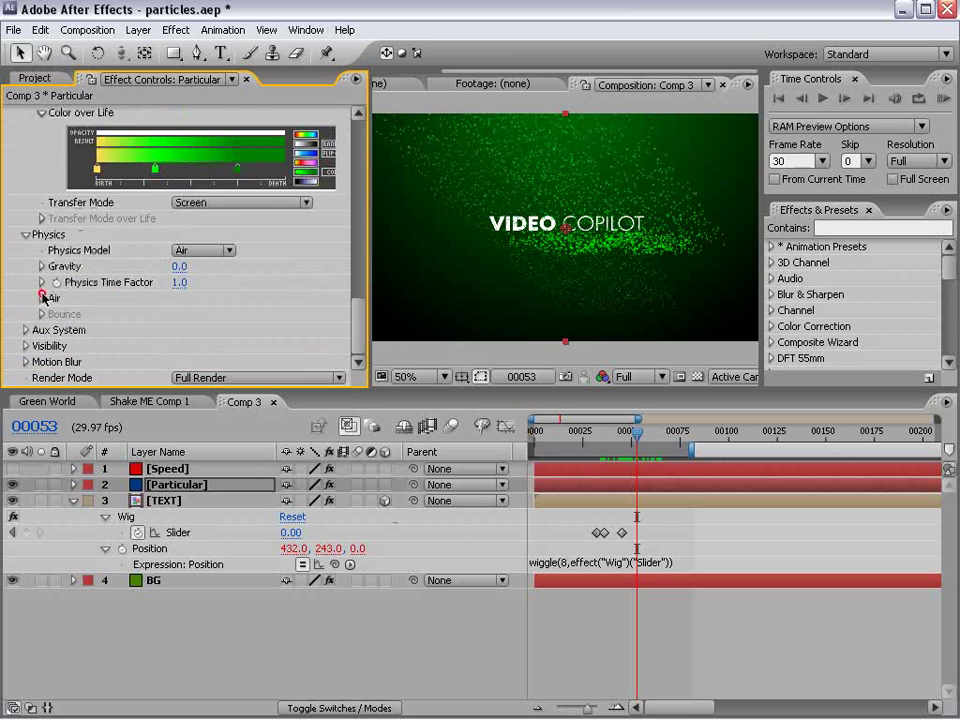
Set Turbulence Field Affect Position to 133 and Octave Scale to 1.4, then preview.
click(42, 297)
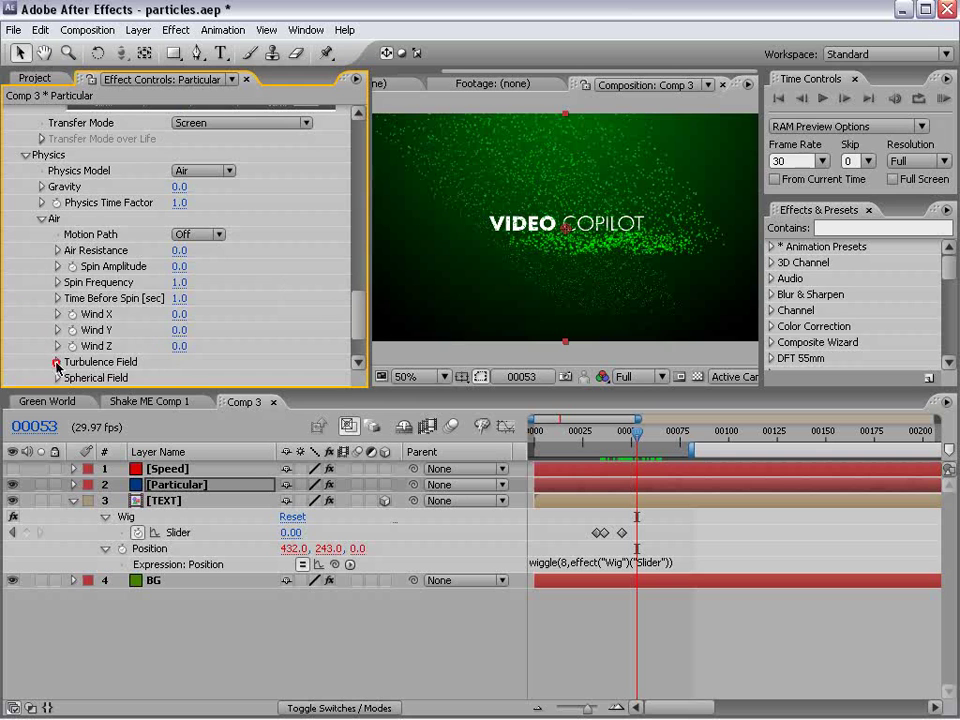
click(57, 364)
drag(178, 272, 243, 246)
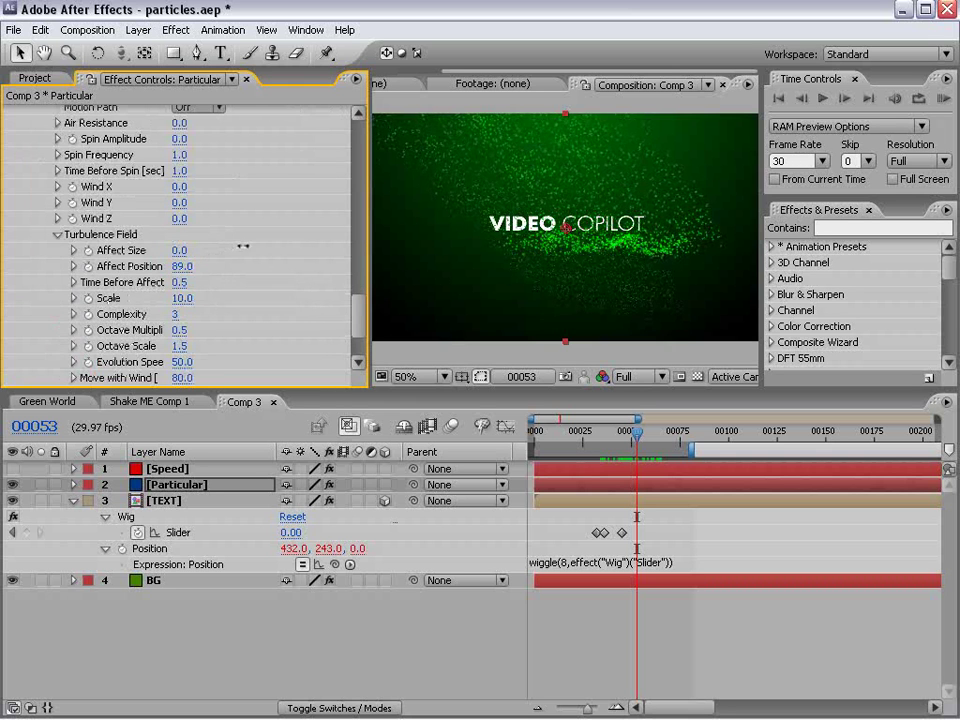
drag(185, 352, 172, 346)
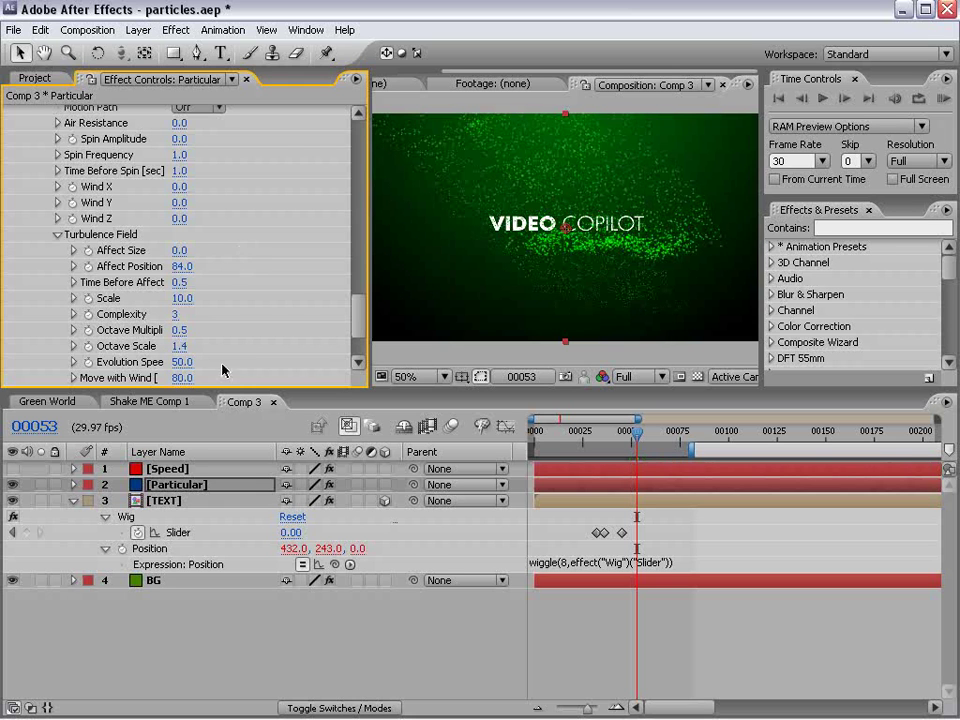
drag(605, 440, 640, 447)
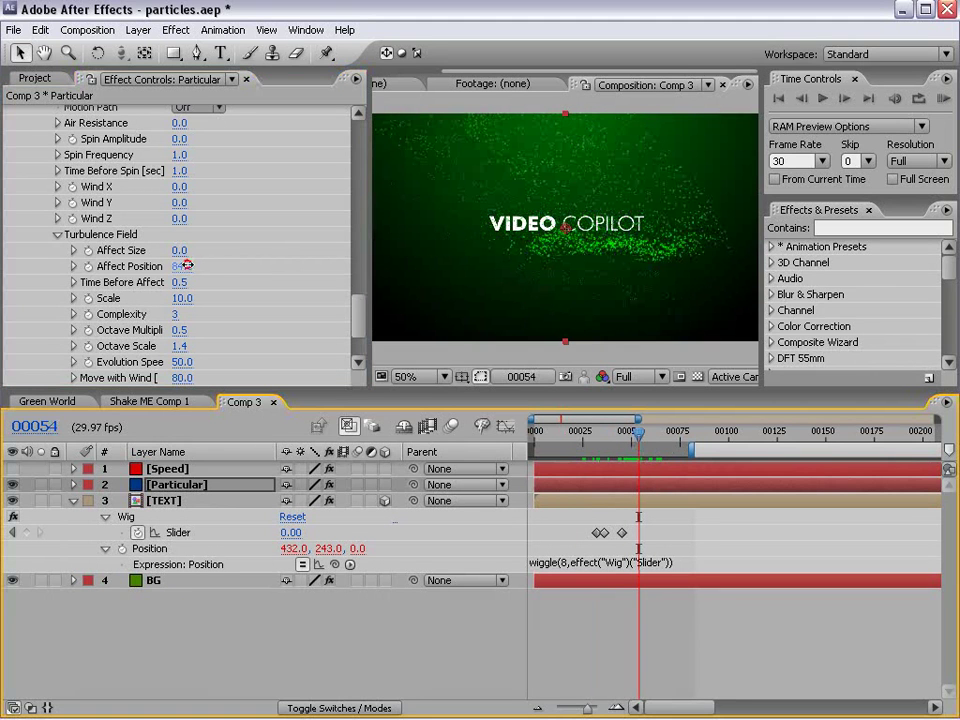
drag(194, 265, 317, 328)
click(585, 441)
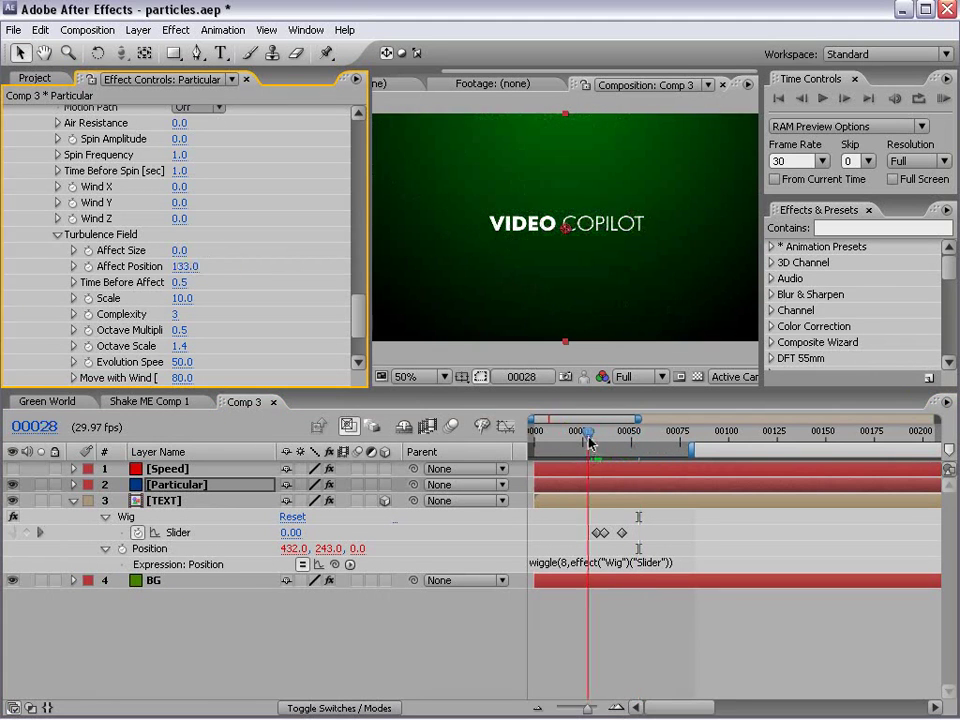
key(KP_0)
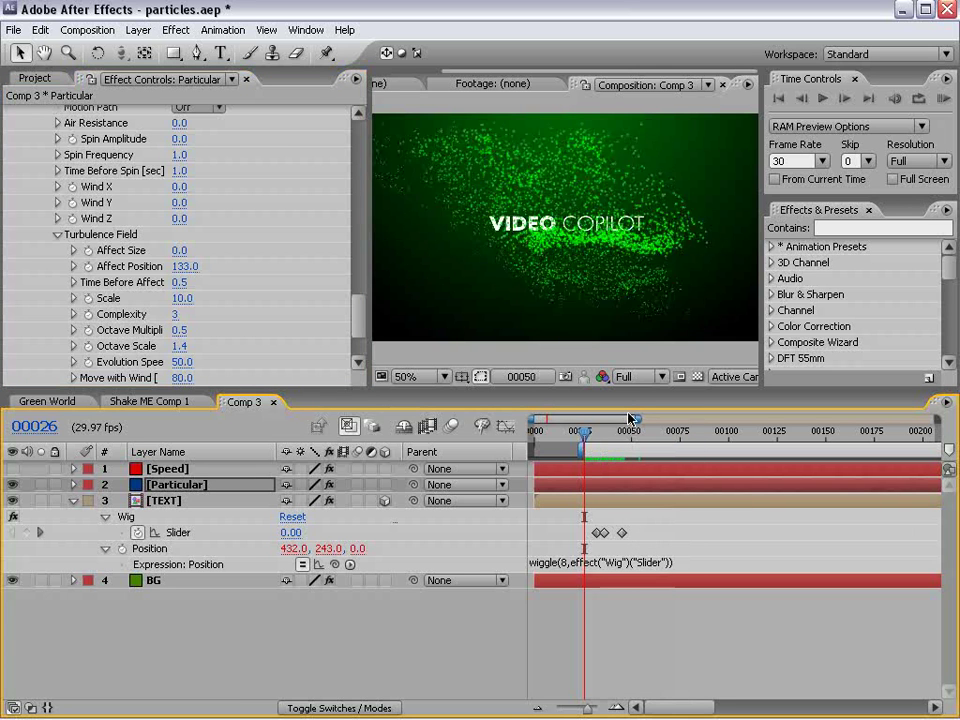
click(398, 282)
key(space)
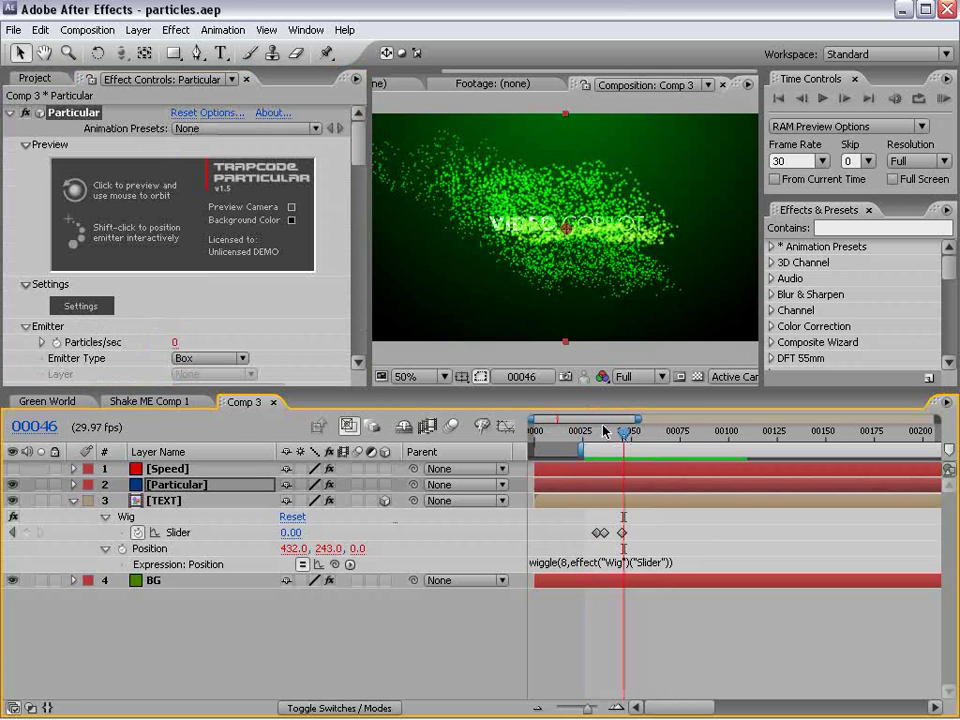
Turn Particular's Motion Blur on and preview the streaking particles.
drag(357, 146, 360, 357)
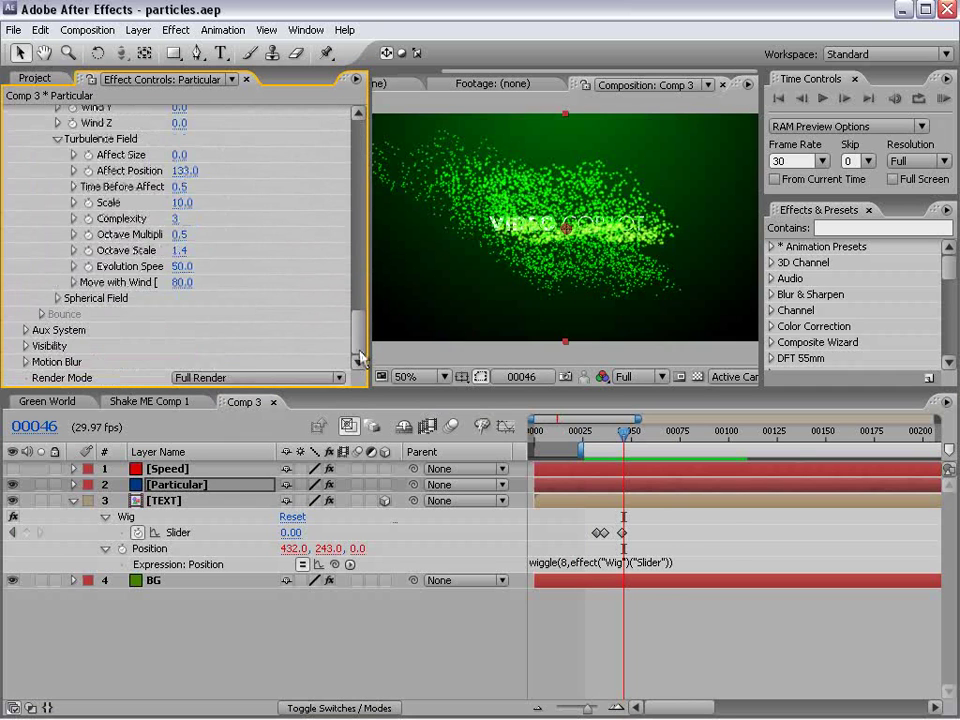
click(26, 362)
click(220, 282)
click(208, 302)
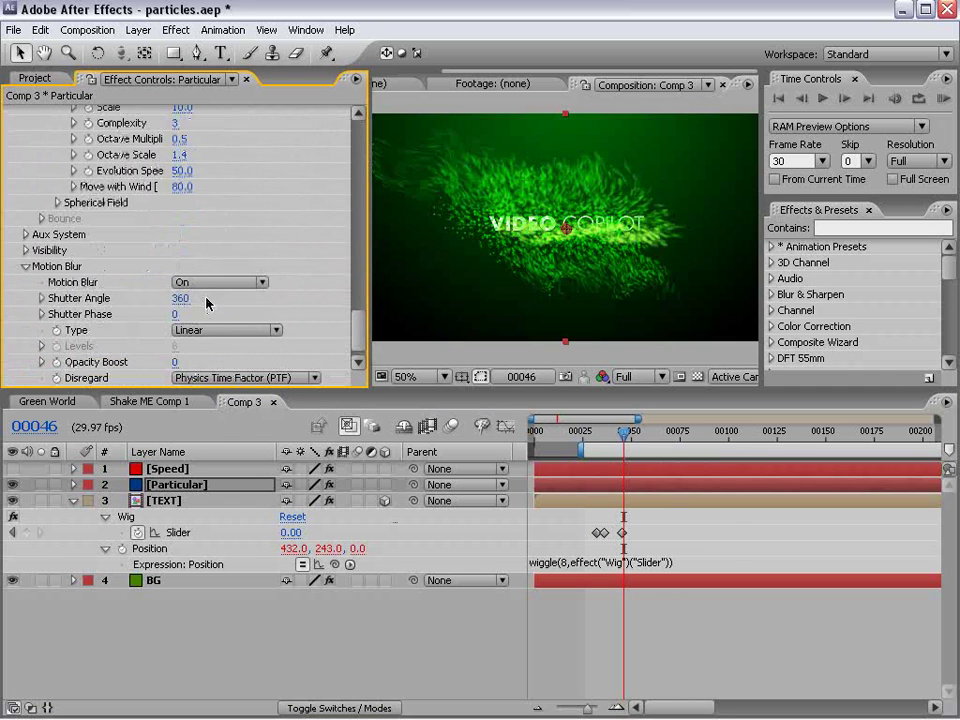
drag(604, 434, 604, 463)
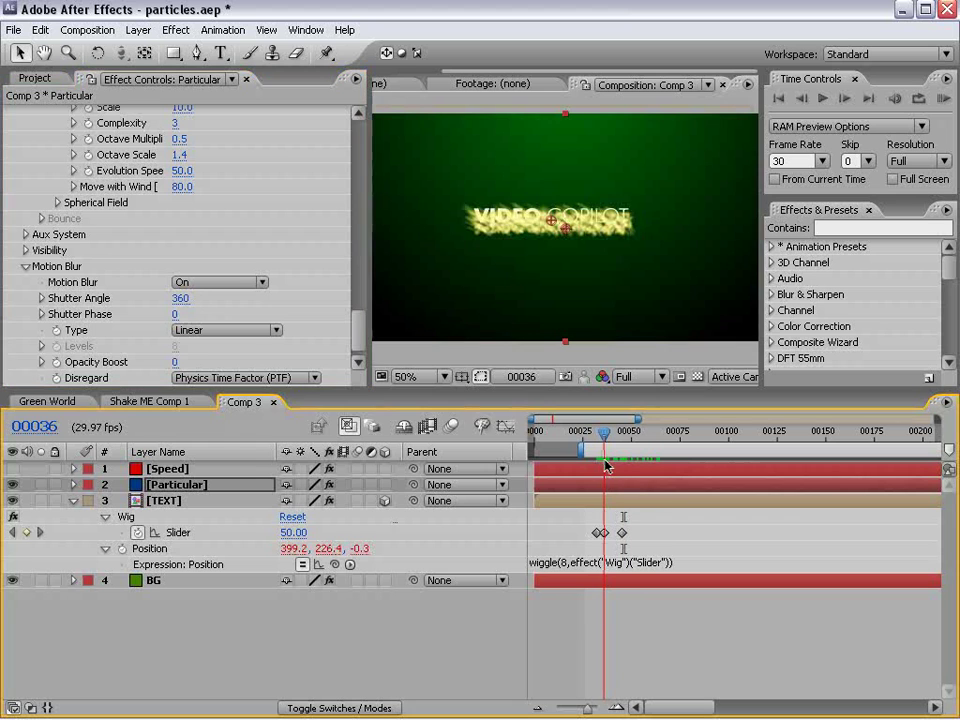
Keyframe TEXT Opacity at 0% on frame 37 and 100% on frame 39.
key(Page_Down)
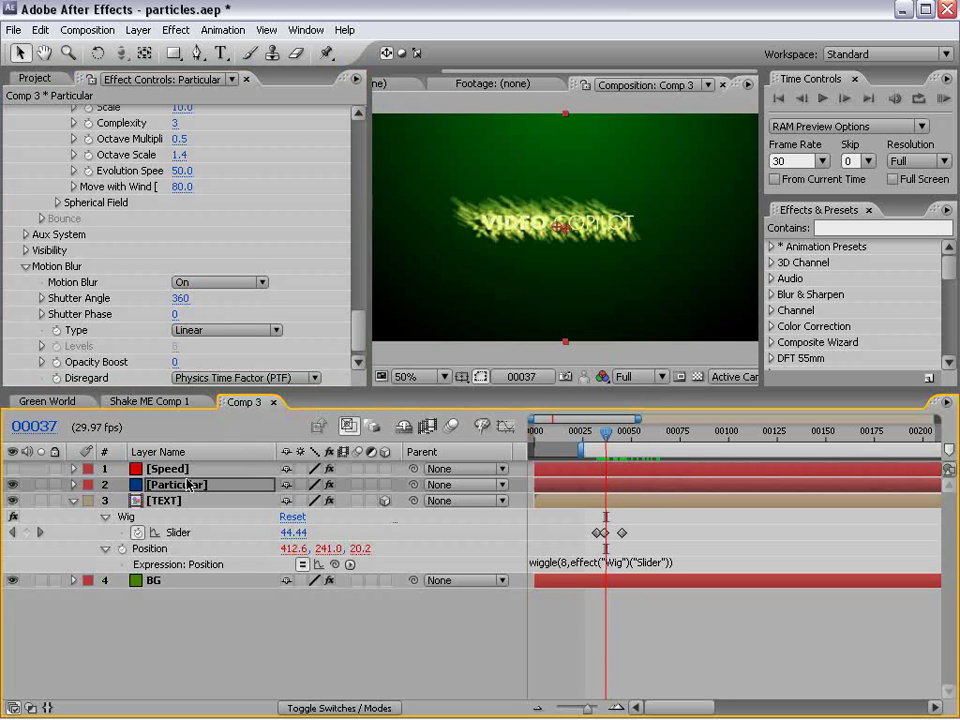
click(168, 500)
key(t)
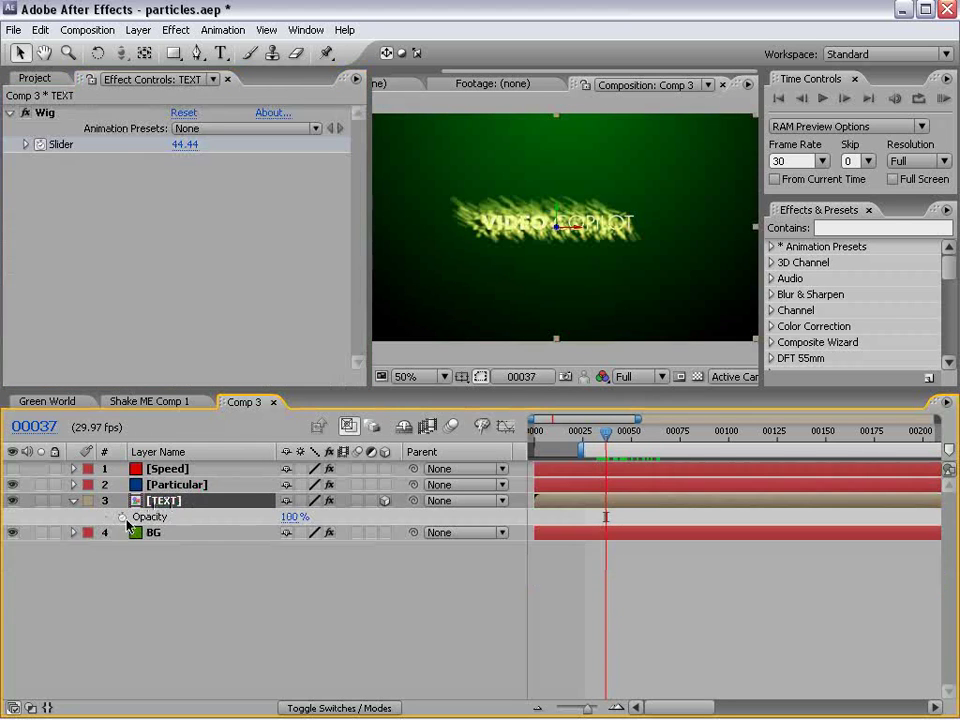
click(121, 517)
click(287, 517)
text(0)
key(Return)
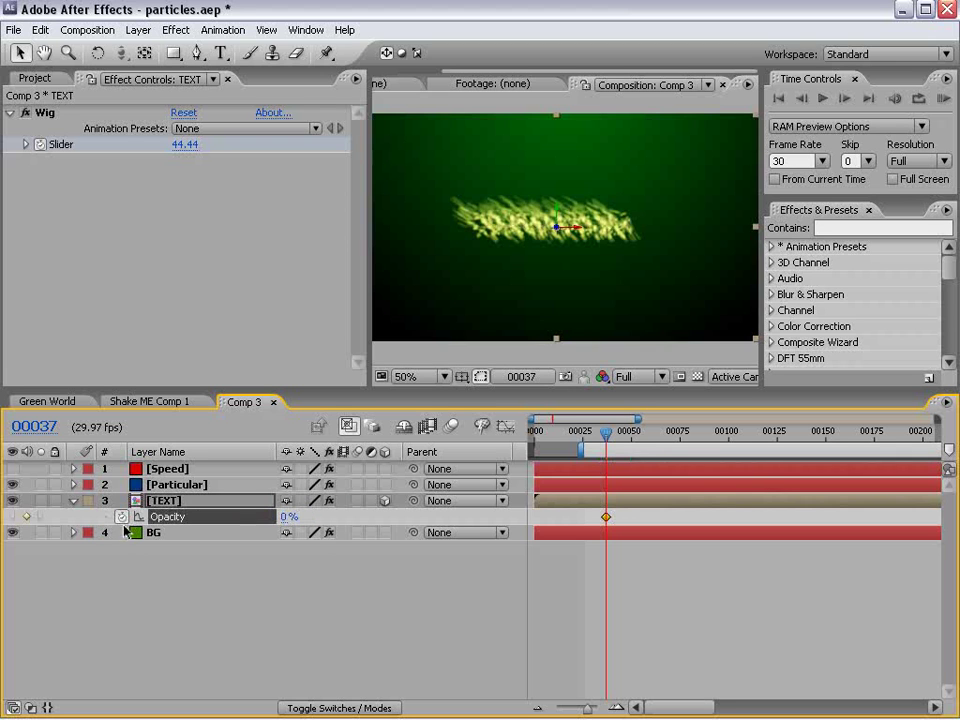
key(Page_Down)
key(Page_Down)
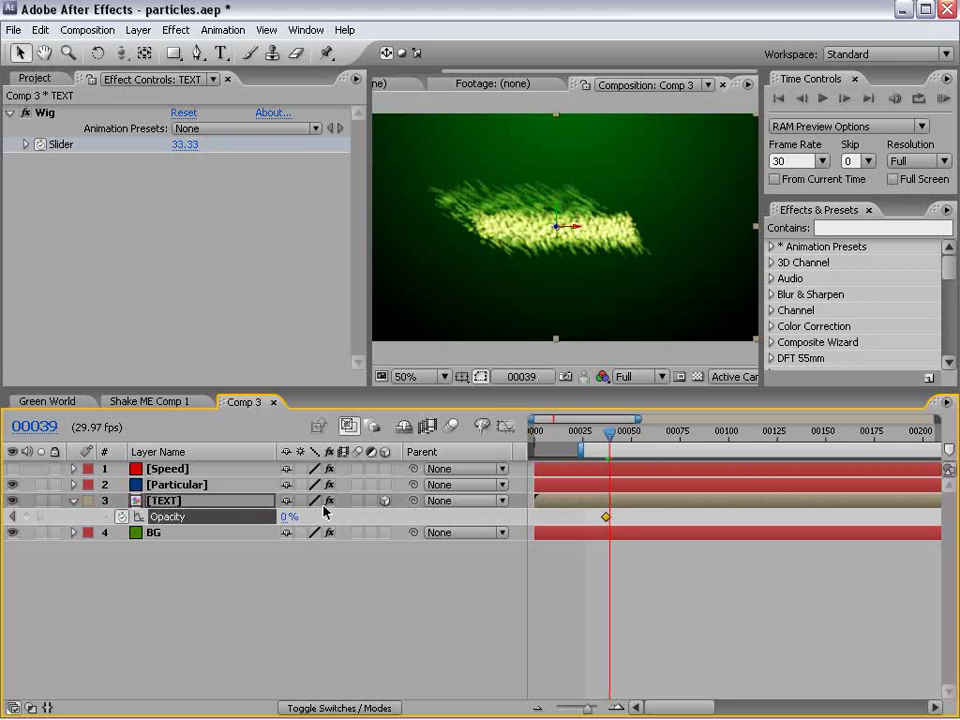
drag(287, 517, 607, 525)
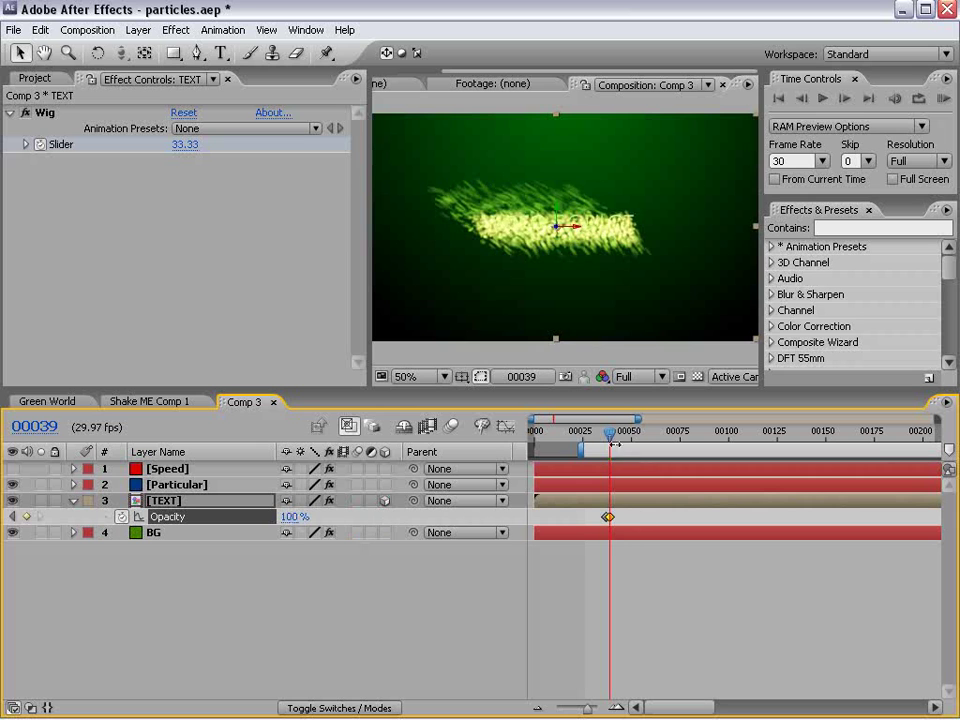
mouse_move(611, 445)
mouse_down()
mouse_move(598, 447)
mouse_move(651, 451)
mouse_move(617, 450)
mouse_move(655, 470)
mouse_move(614, 440)
mouse_up()
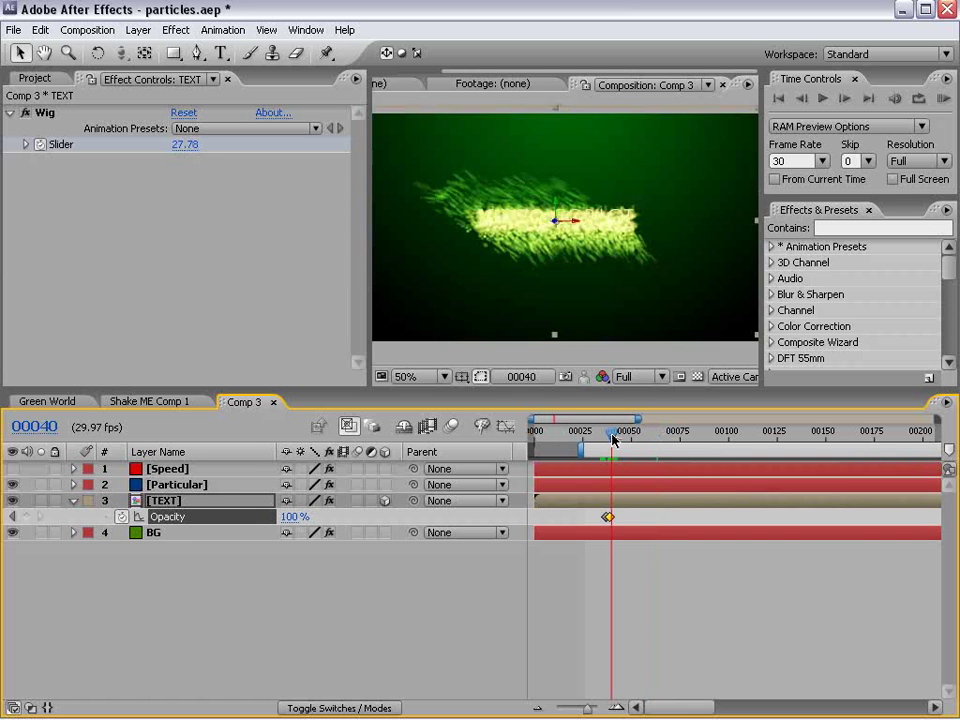
Apply Trapcode Starglow to the Particular layer with the Grassy Star preset.
click(180, 486)
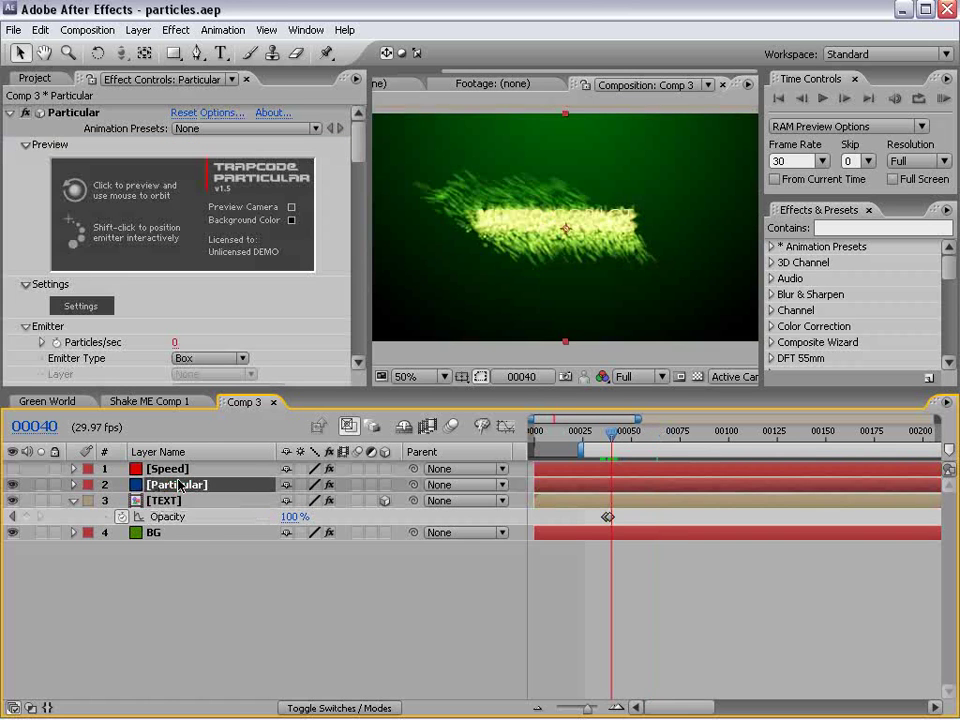
click(176, 30)
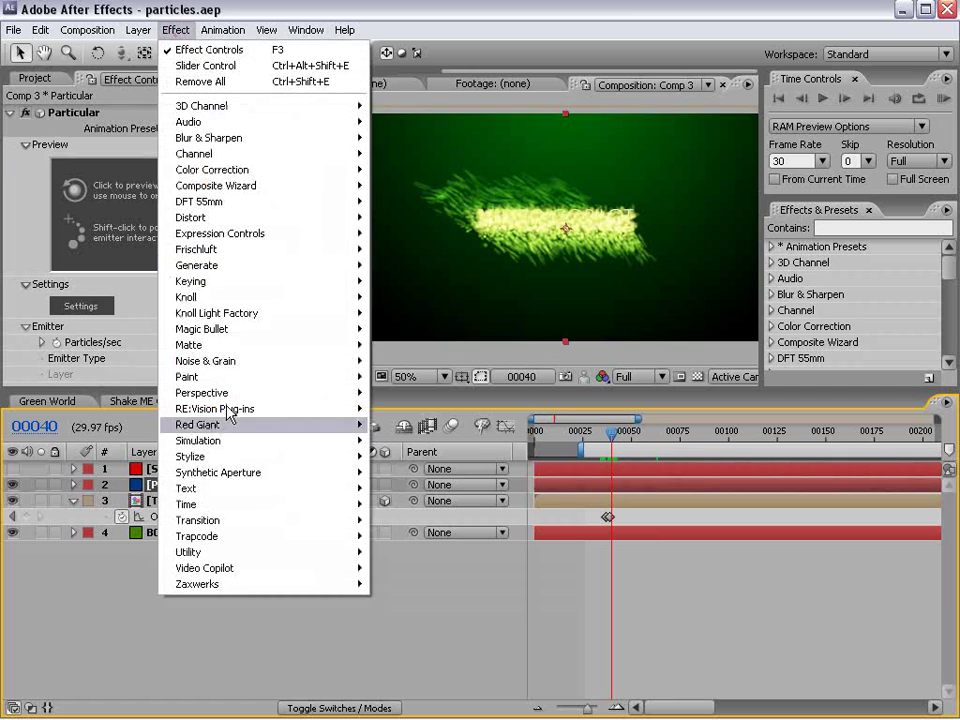
mouse_move(242, 538)
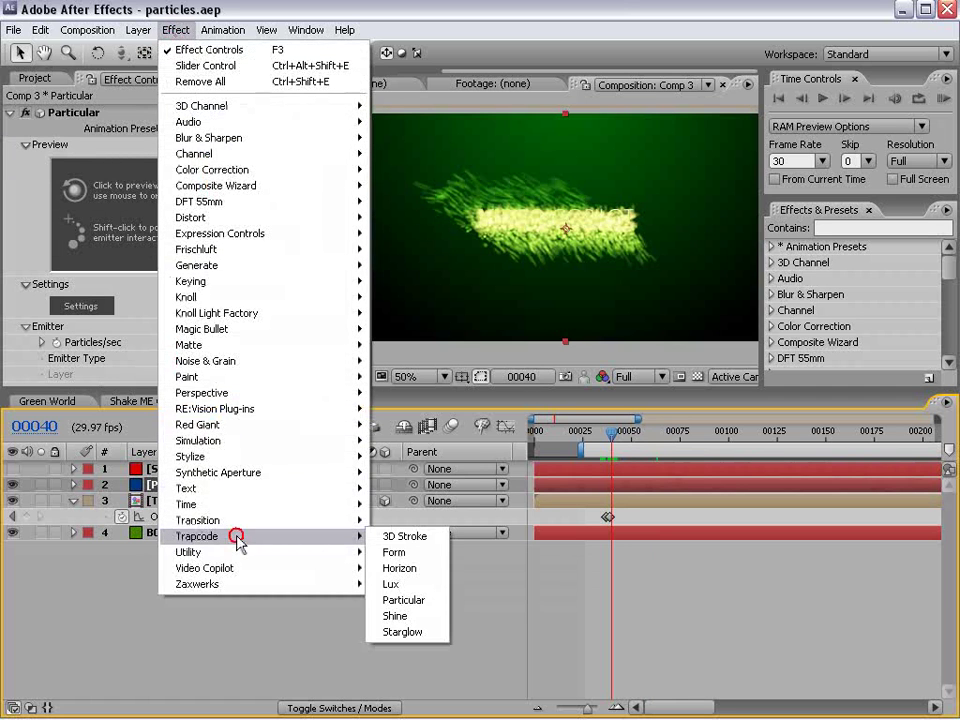
click(437, 638)
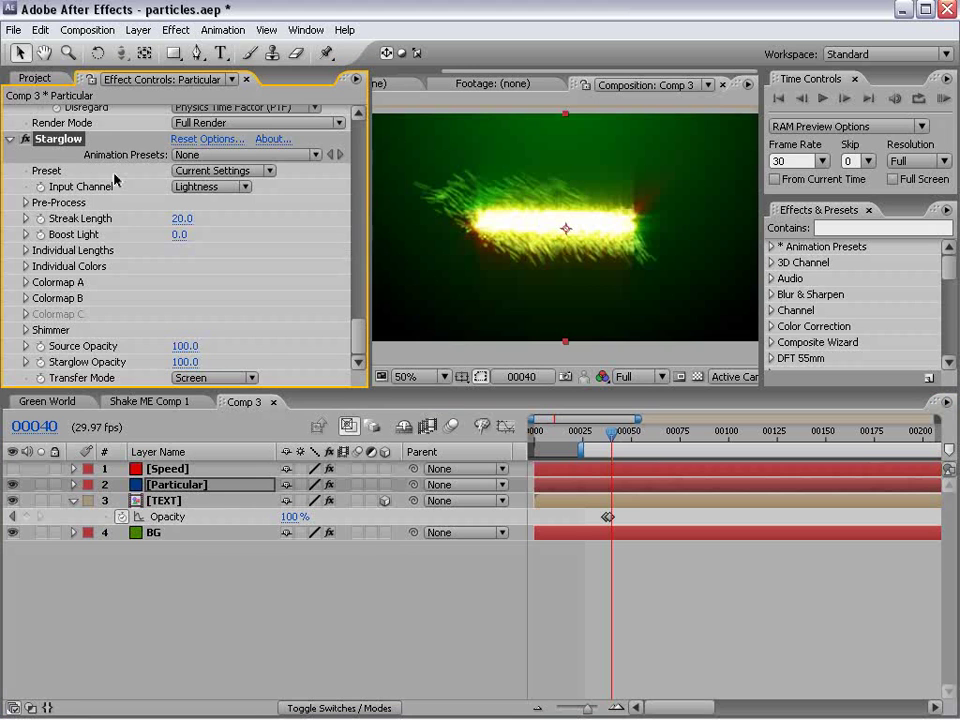
click(218, 172)
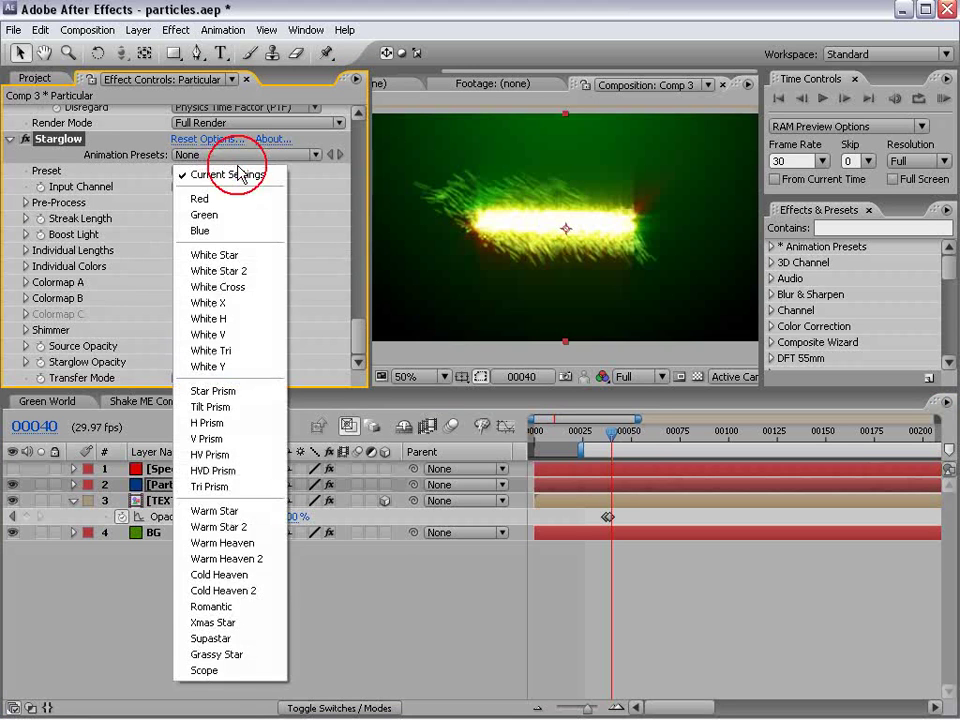
click(217, 654)
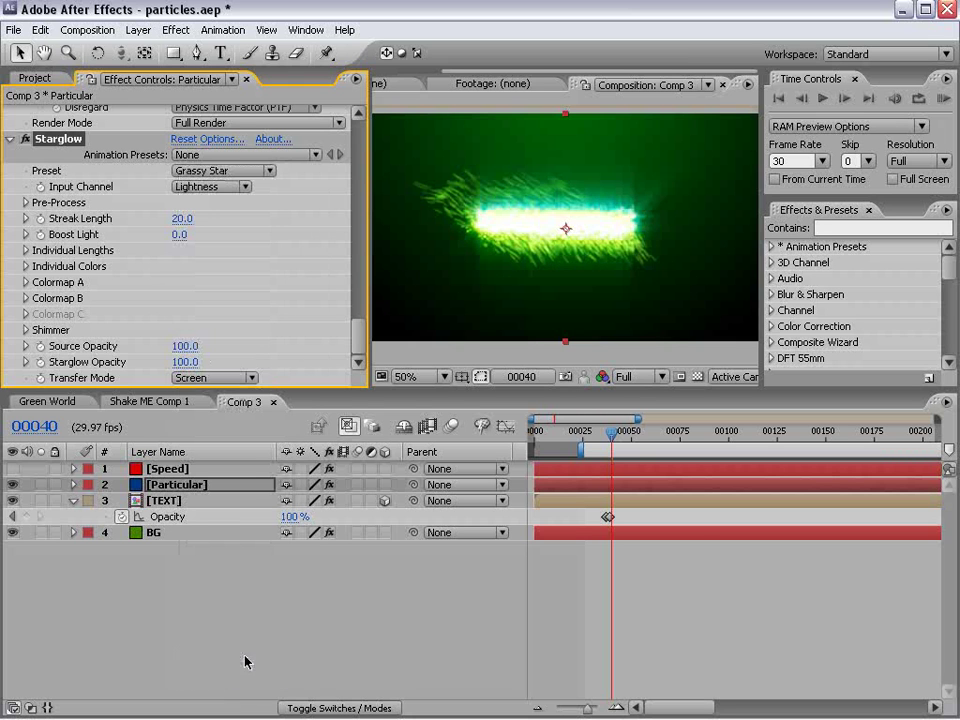
drag(600, 443, 629, 444)
click(164, 500)
Keyframe the Wig Slider at 0 on frame 72, 50 on frame 75, and 0 on frame 80.
key(u)
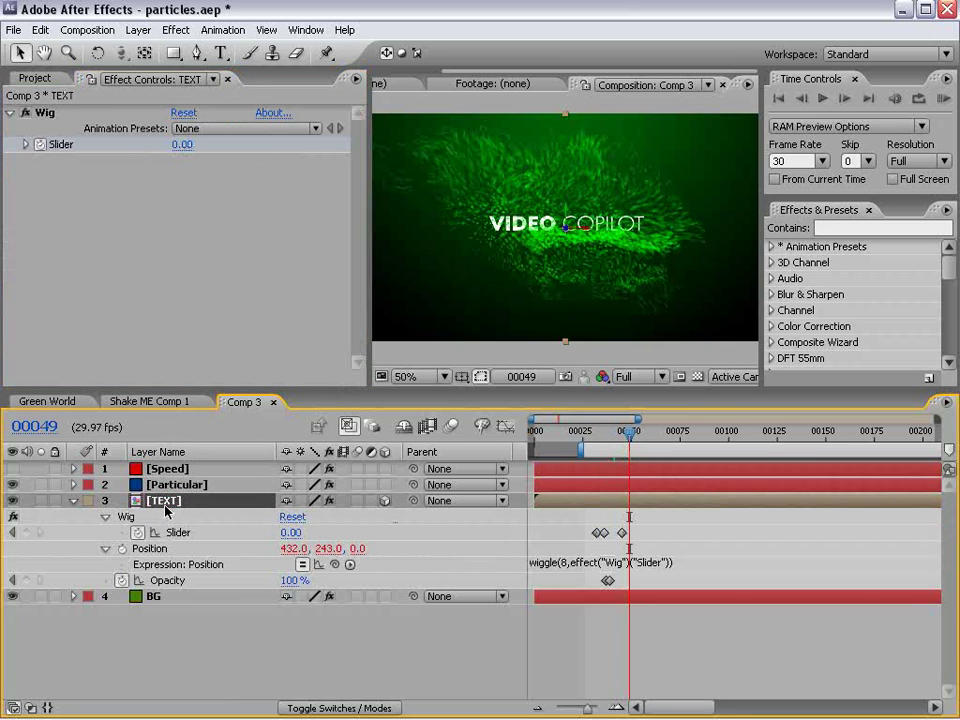
click(126, 517)
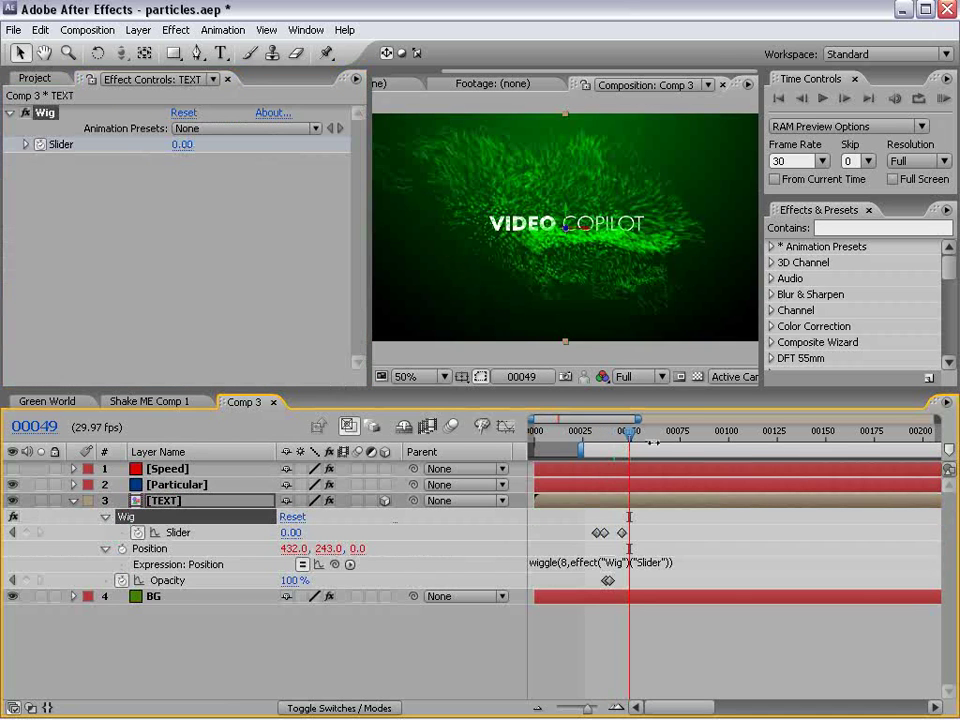
drag(645, 446, 674, 438)
click(25, 533)
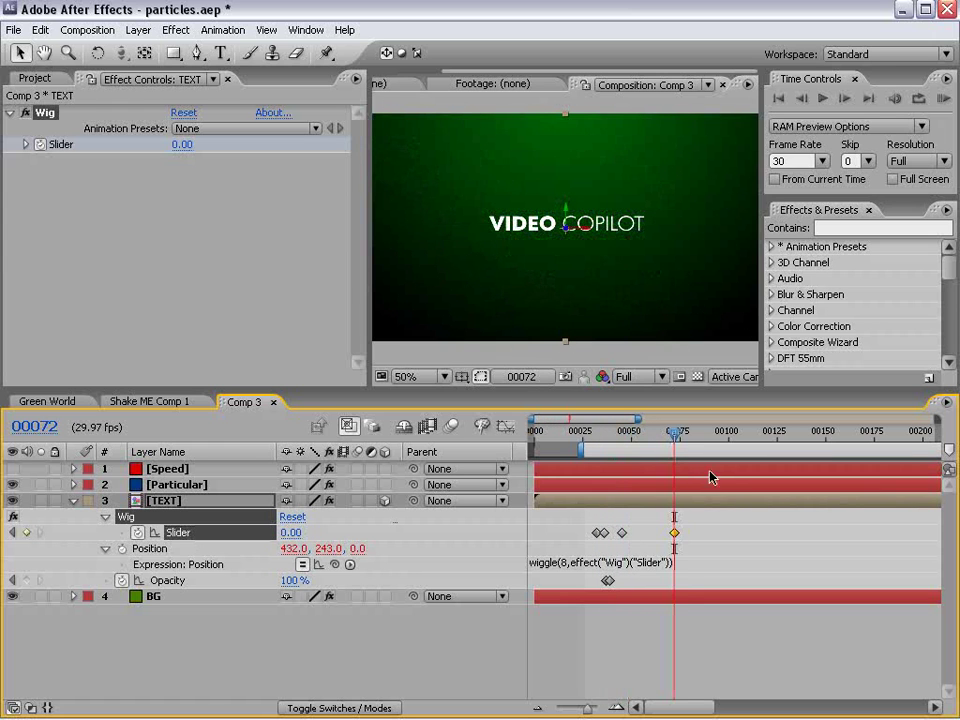
key(Page_Down)
key(Page_Down)
key(Page_Down)
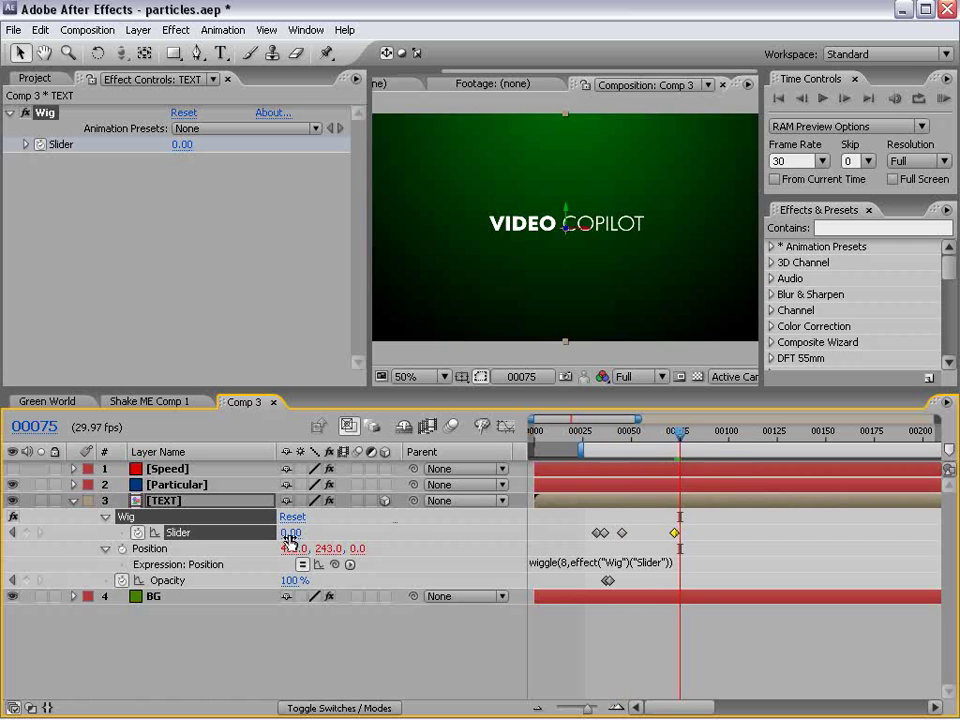
click(289, 533)
text(50)
key(Return)
key(Page_Down)
key(Page_Down)
key(Page_Down)
key(Page_Down)
key(Page_Down)
click(290, 533)
text(0)
key(Return)
drag(593, 430, 686, 431)
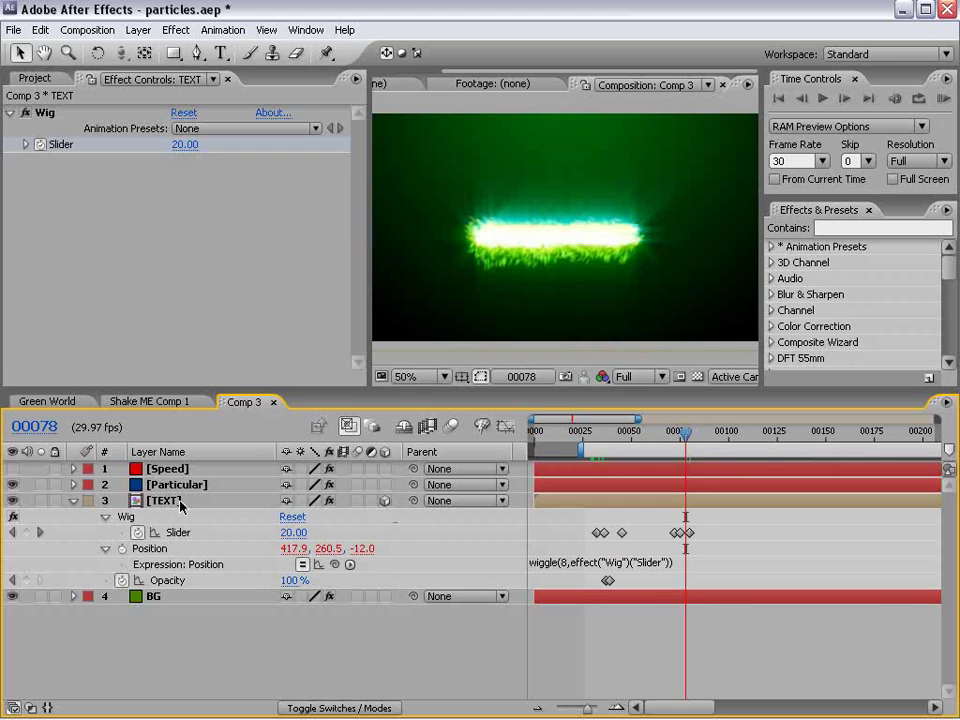
Keyframe TEXT Opacity at 100% on frame 78 and 0% on frame 80.
click(28, 580)
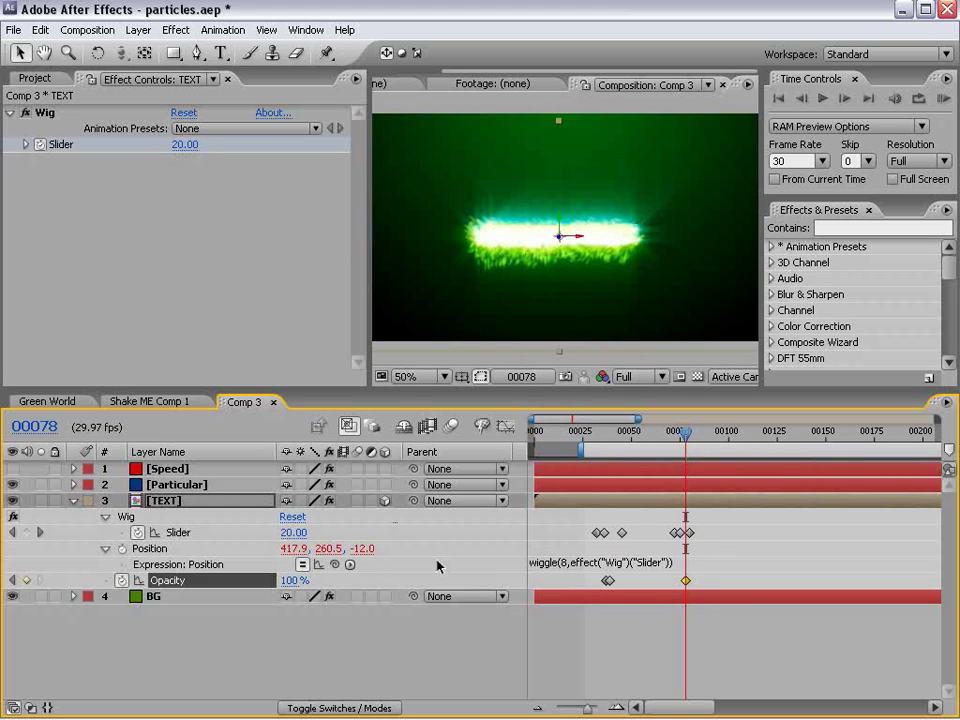
key(Page_Down)
key(Page_Up)
click(689, 437)
drag(689, 437, 691, 437)
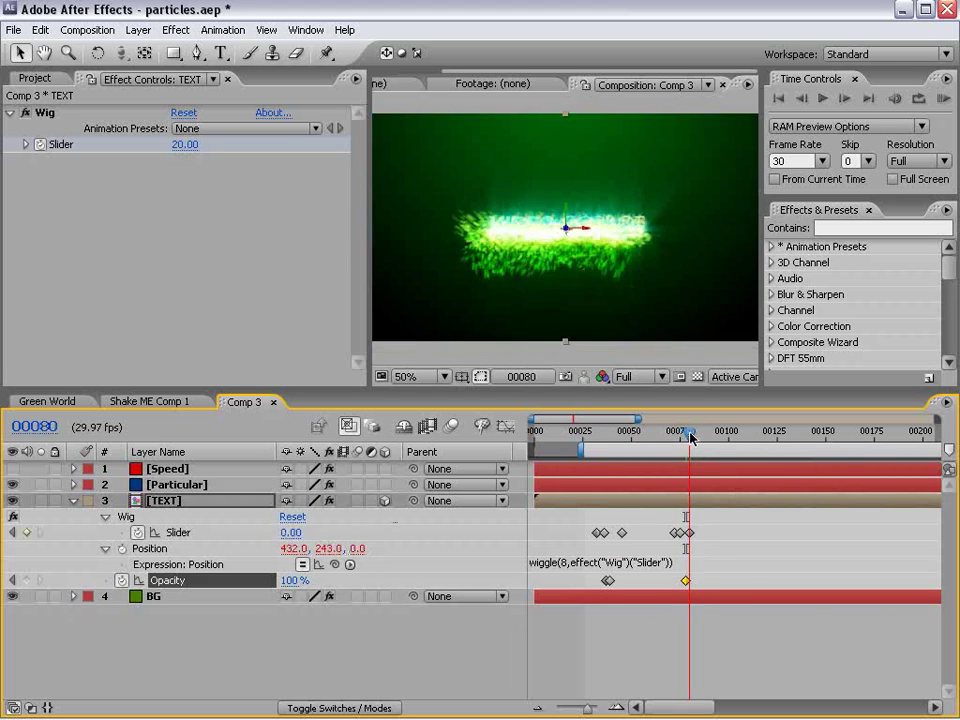
click(294, 580)
text(0)
key(Return)
click(677, 437)
drag(677, 437, 700, 437)
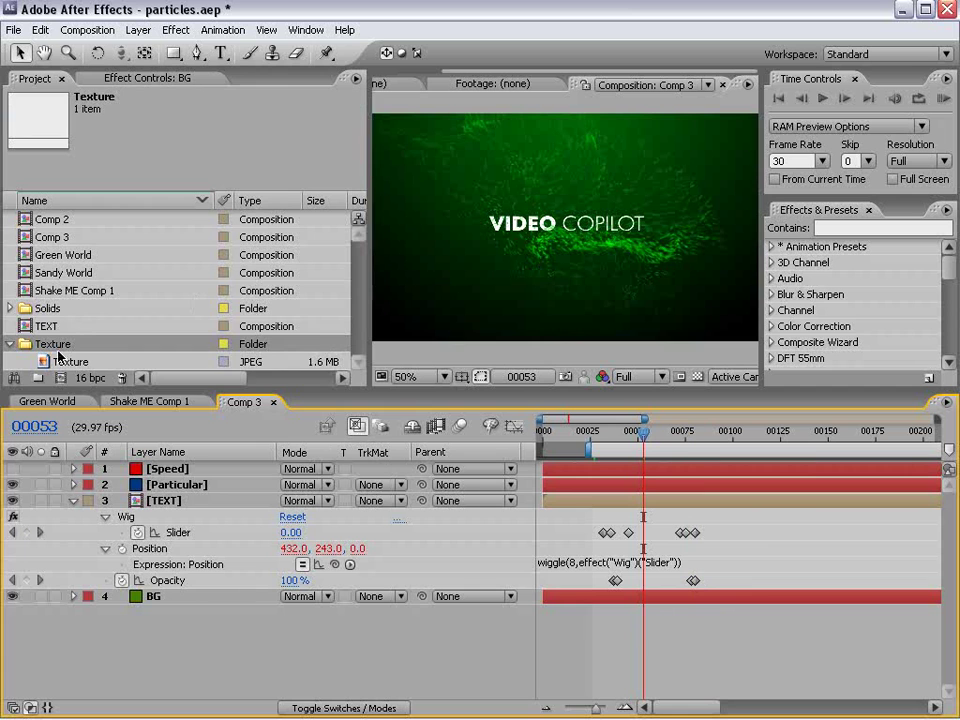
Add the Texture image as a layer in Comp 3 with Overlay blend mode.
drag(59, 356, 172, 583)
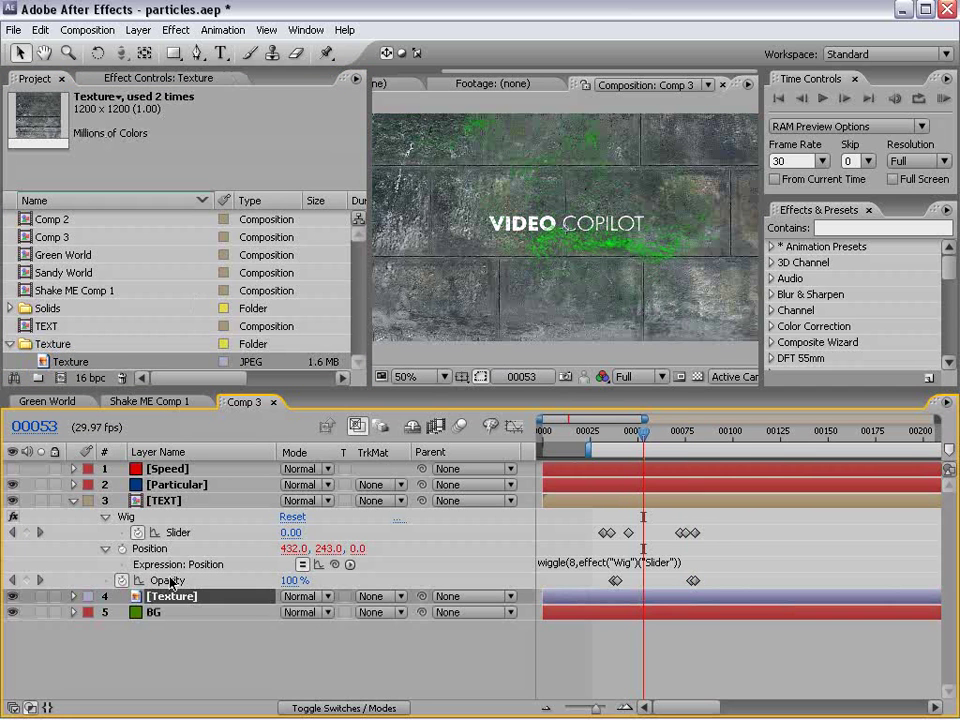
click(323, 601)
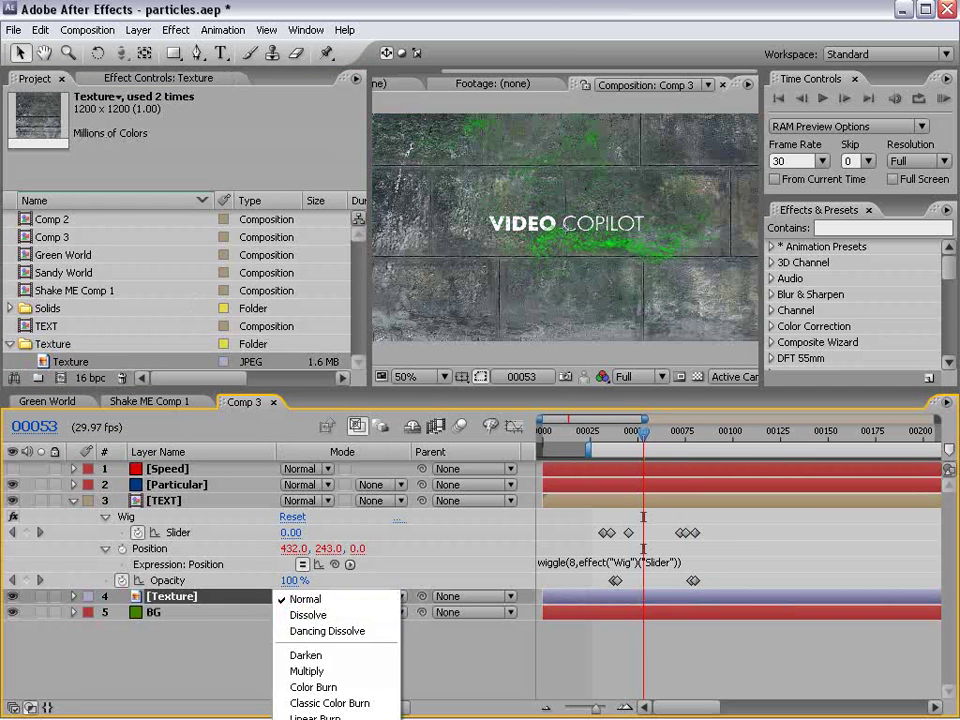
click(310, 715)
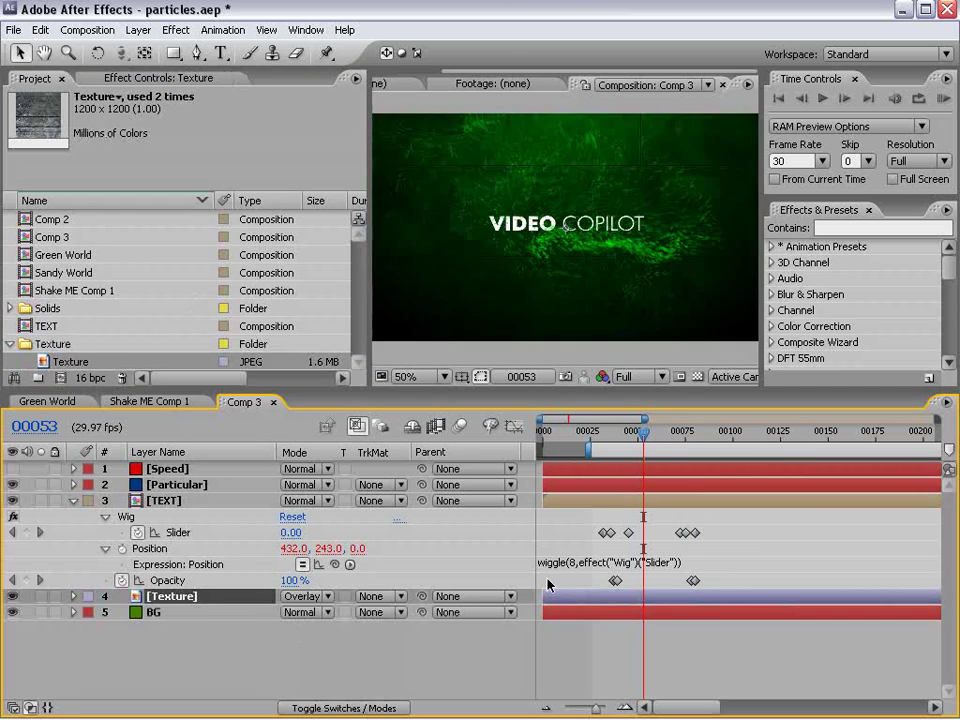
Scale the Texture layer in the viewer and check it full-window at 100%.
scroll(568, 250, down, 1)
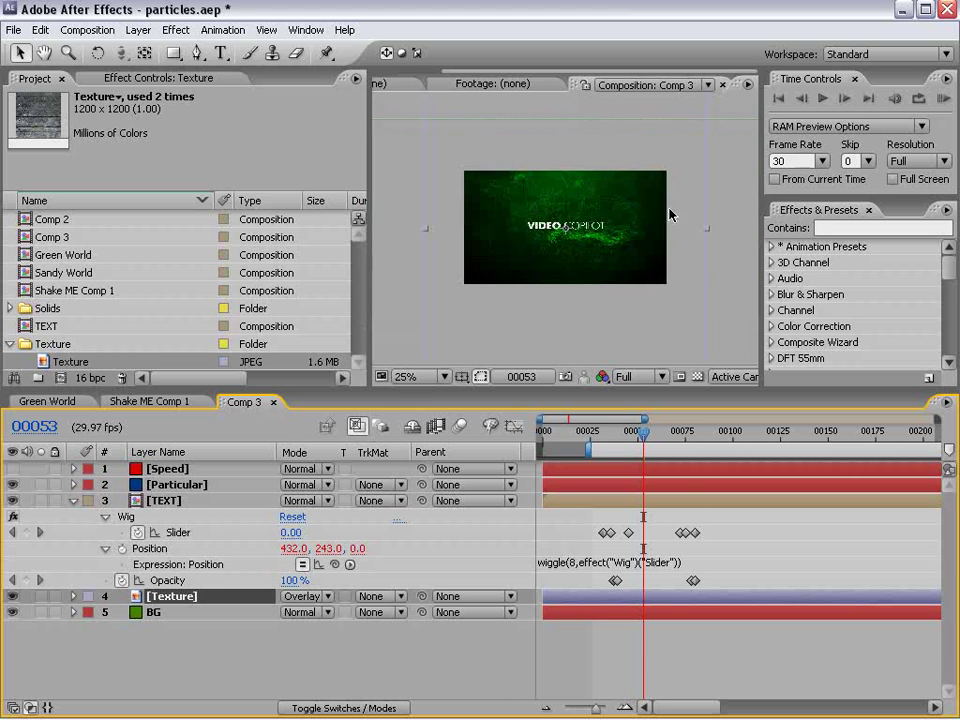
click(669, 318)
drag(697, 130, 672, 150)
key(grave)
key(slash)
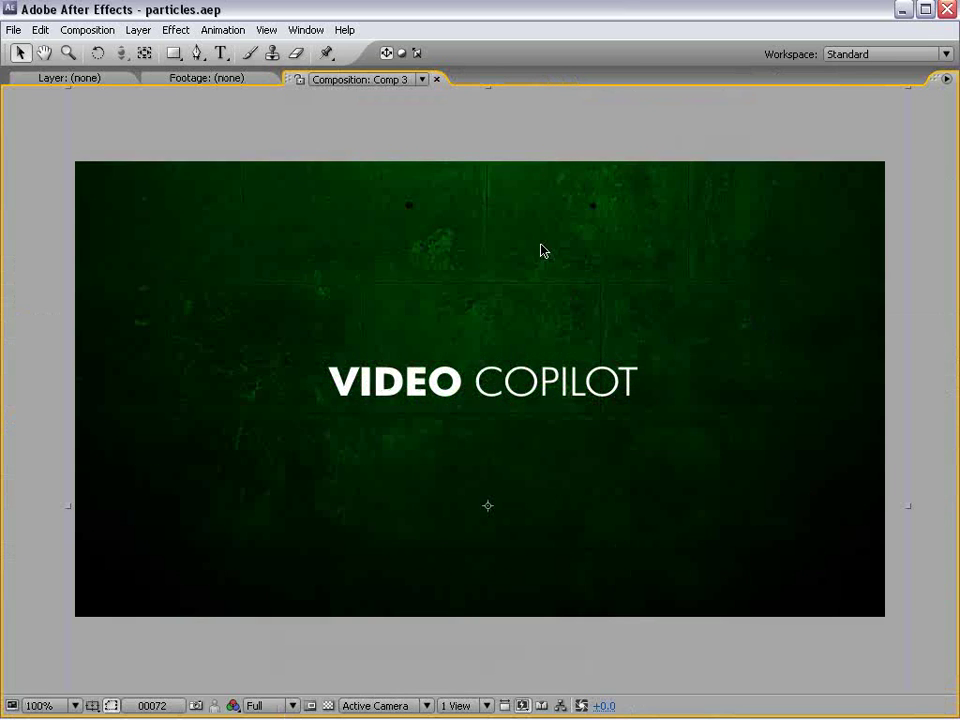
key(grave)
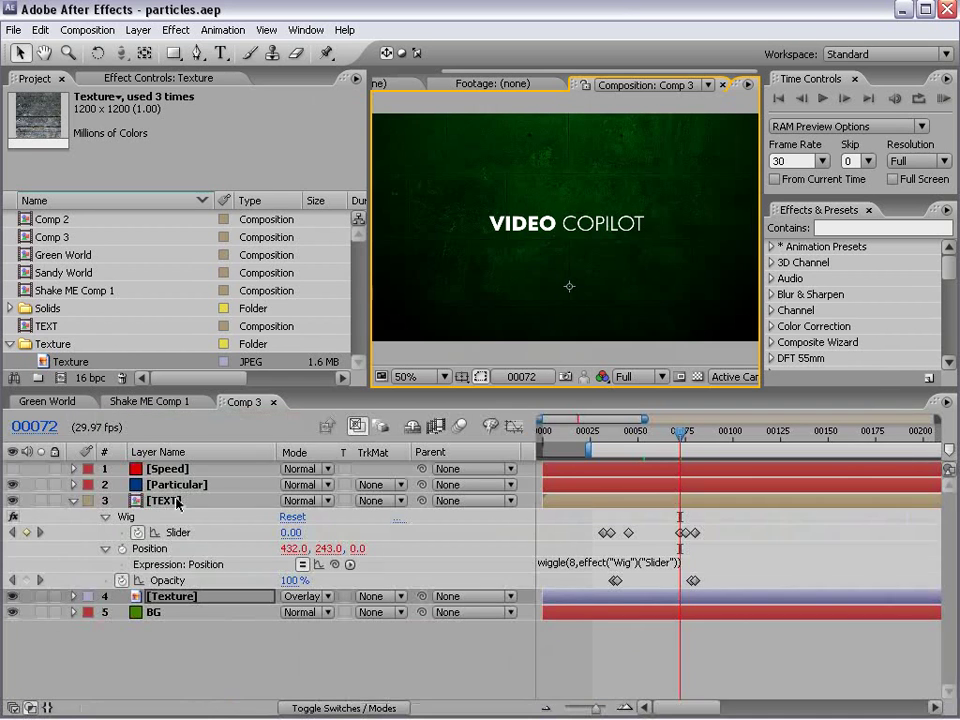
Apply a Radial Ramp effect to the TEXT layer.
click(163, 502)
click(177, 30)
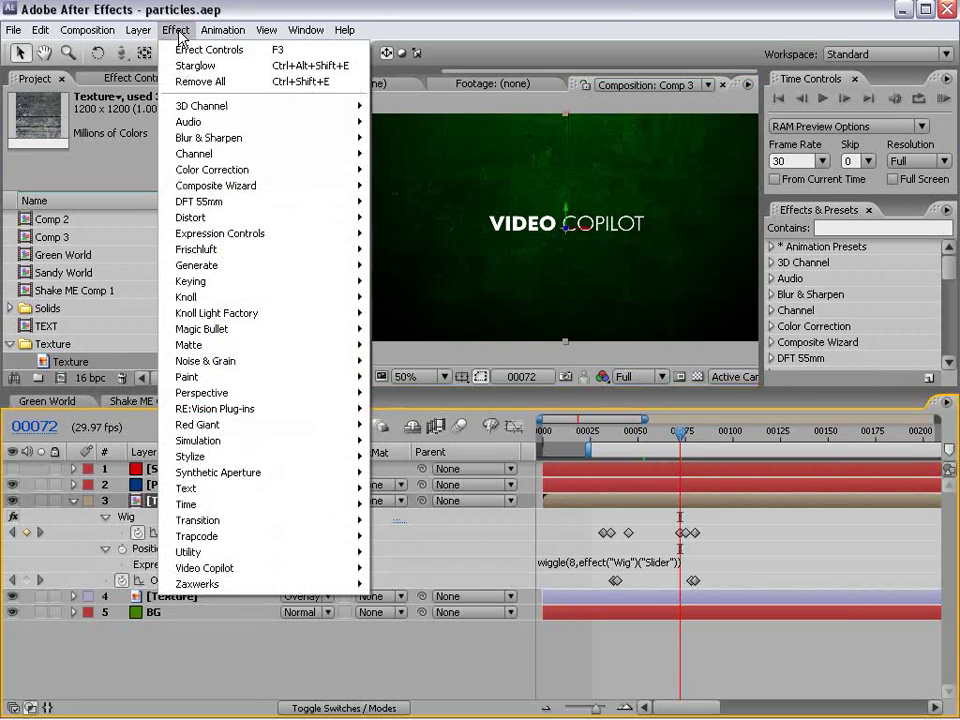
mouse_move(236, 264)
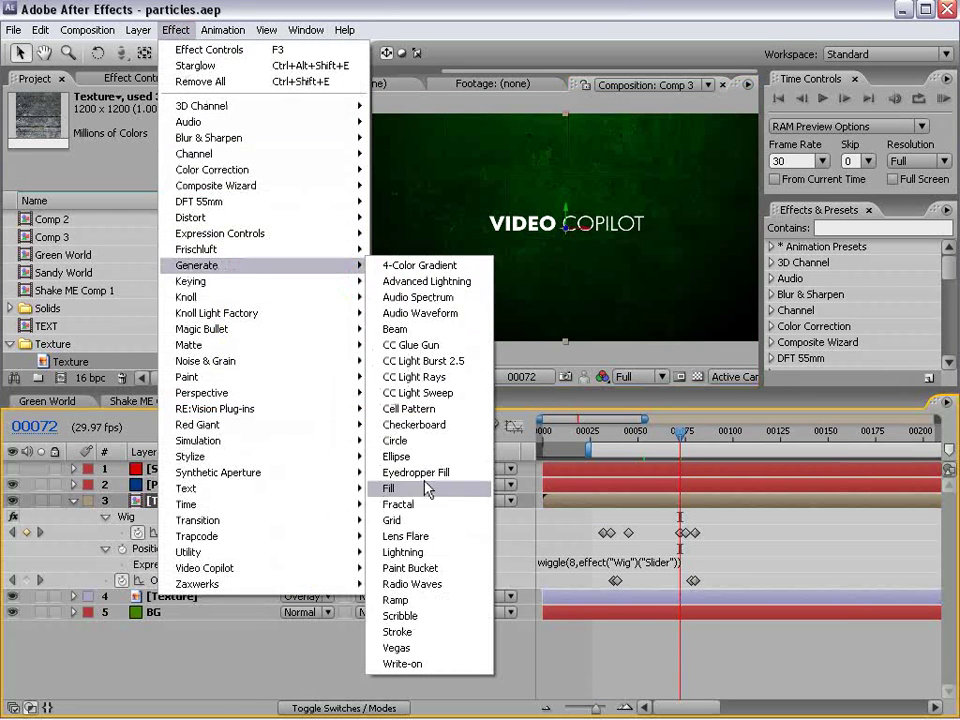
click(411, 600)
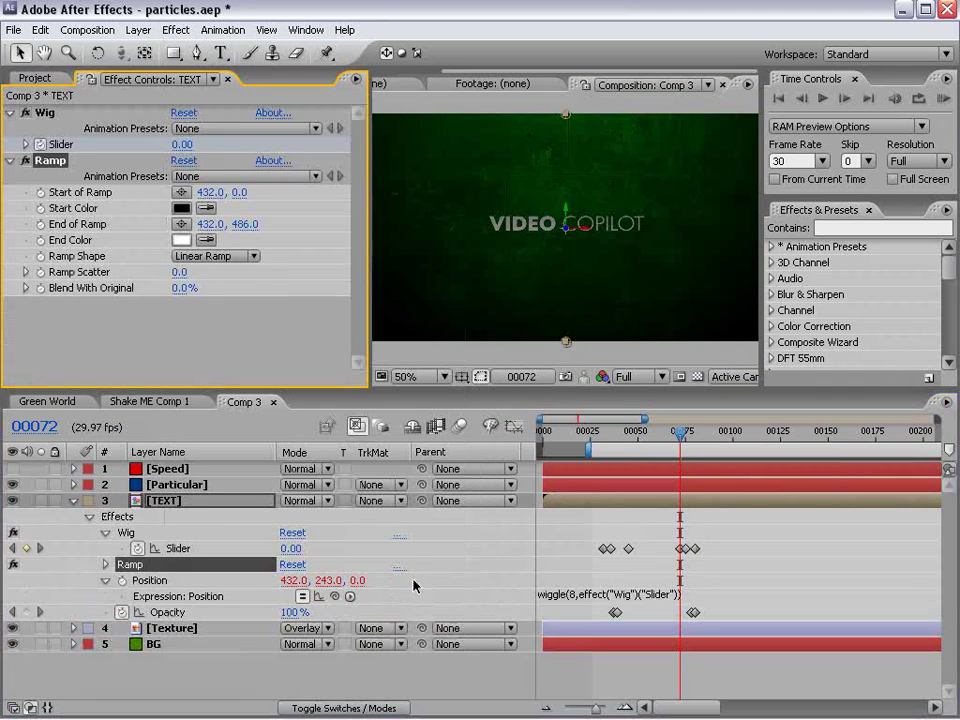
click(214, 257)
click(205, 274)
Set the ramp's Start Color to white and End Color to dark green.
click(183, 207)
drag(328, 377, 253, 334)
click(670, 334)
click(579, 144)
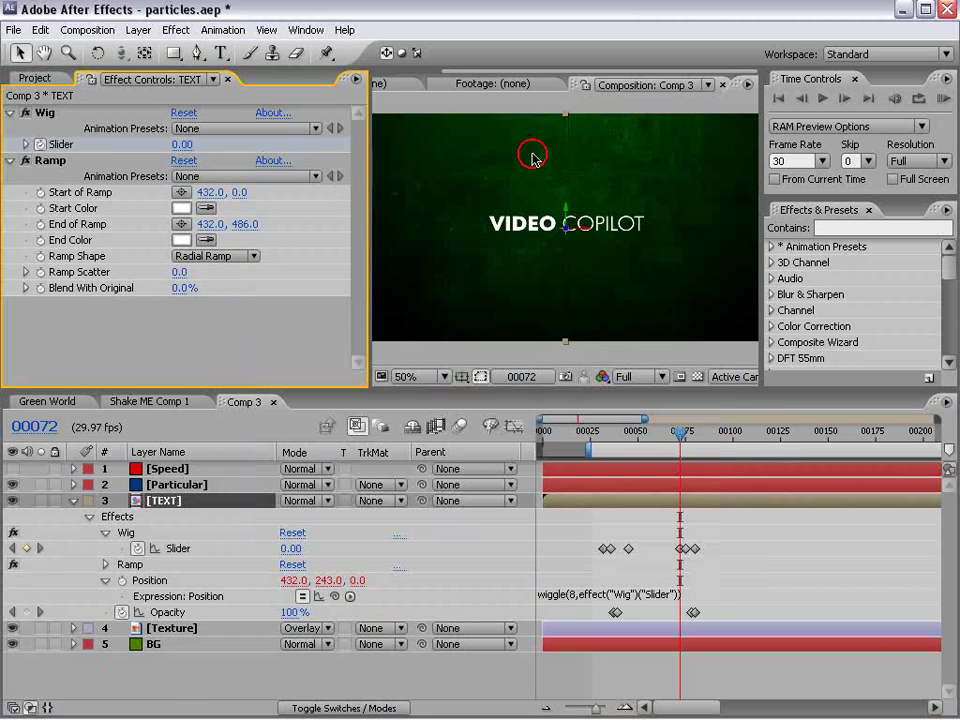
click(181, 240)
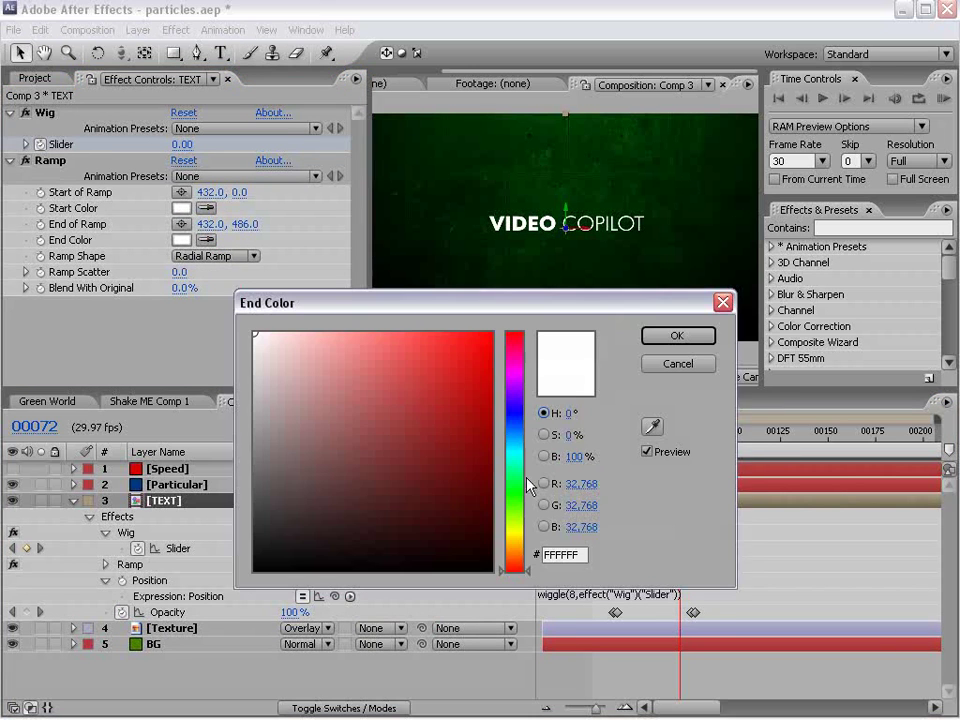
drag(515, 482, 515, 505)
click(424, 372)
drag(424, 372, 476, 429)
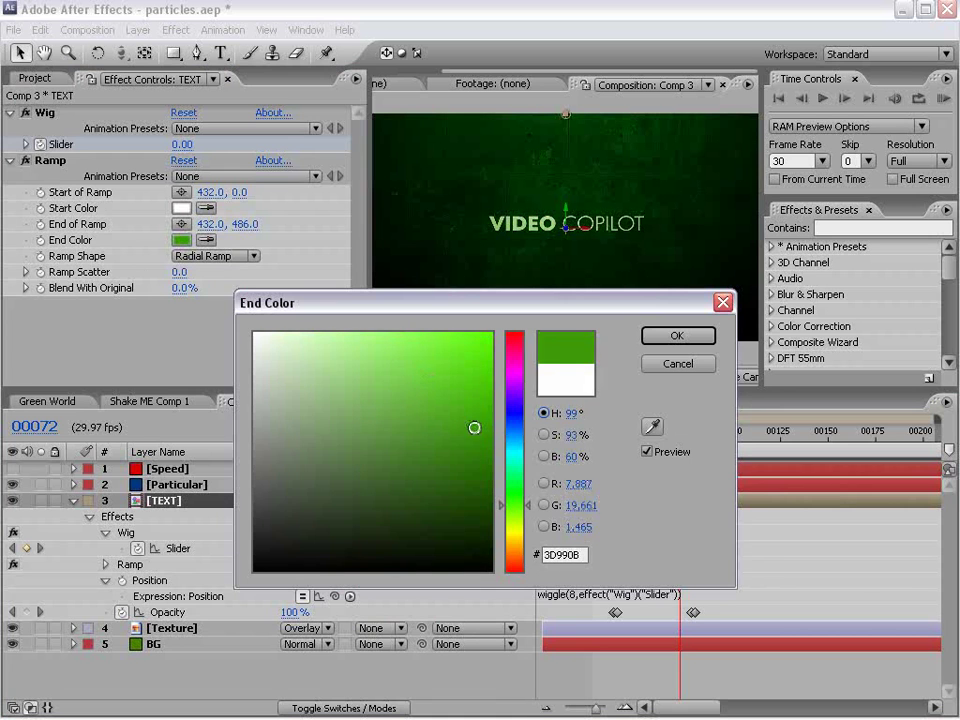
click(677, 335)
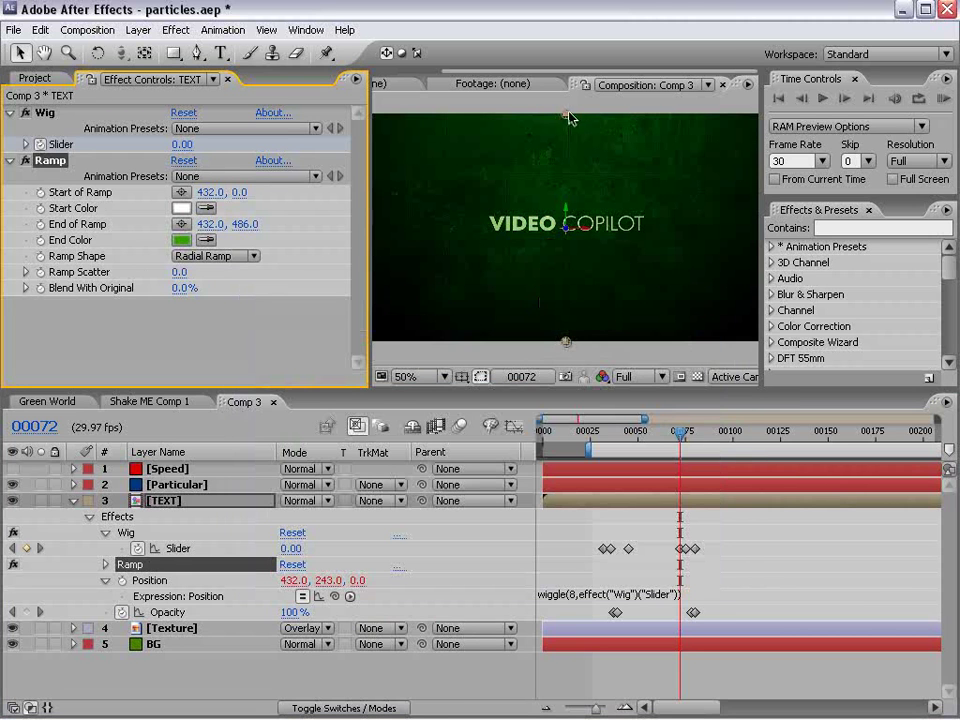
Place the ramp start point on the text and push the end point below the frame.
drag(567, 118, 568, 206)
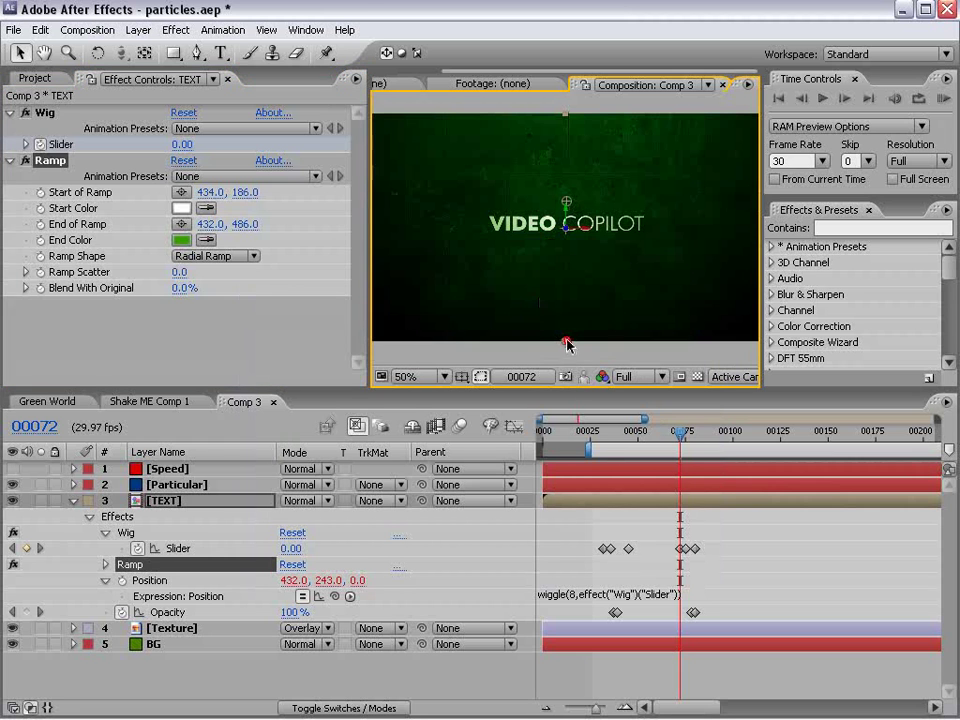
drag(567, 345, 568, 375)
scroll(563, 259, up, 2)
scroll(563, 259, down, 2)
Add a Drop Shadow with softness 10 to TEXT and duplicate it as Drop Shadow 2.
click(176, 30)
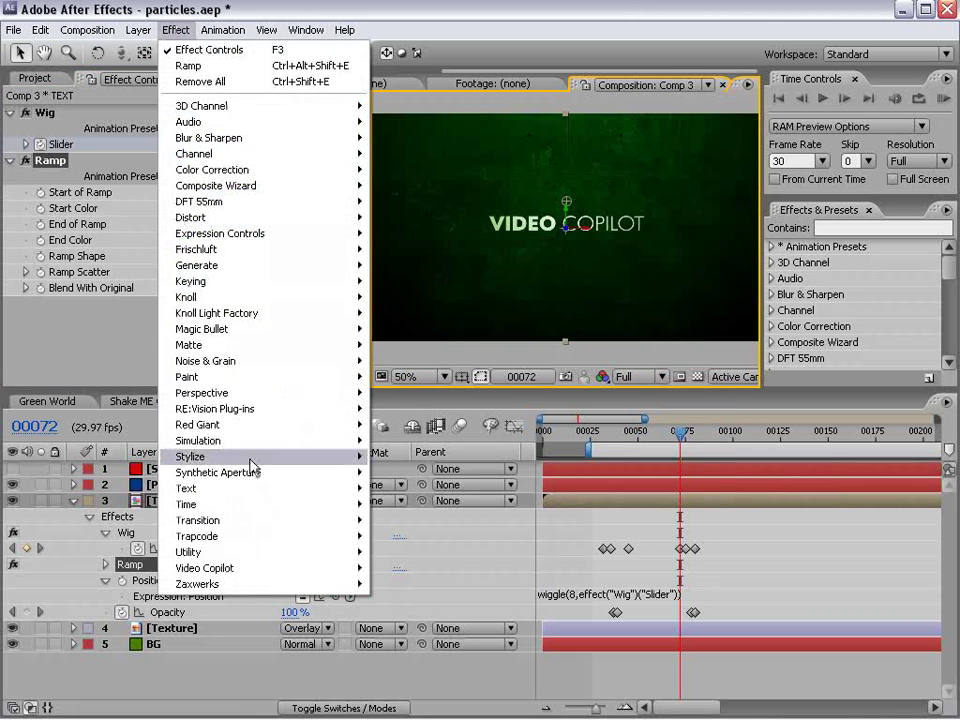
mouse_move(250, 392)
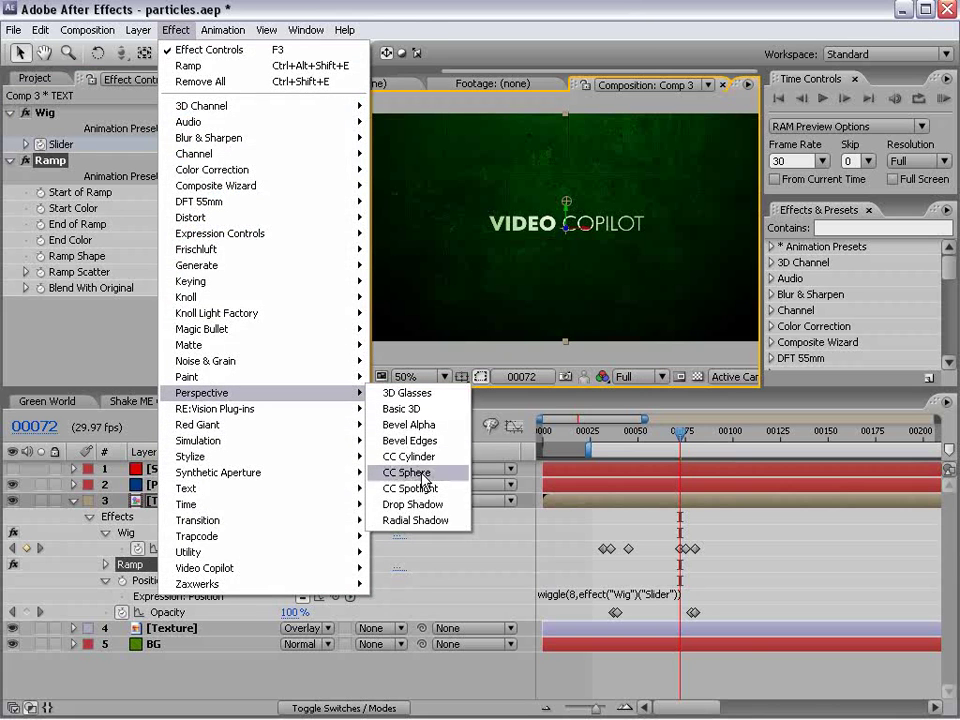
click(418, 505)
scroll(580, 322, up, 2)
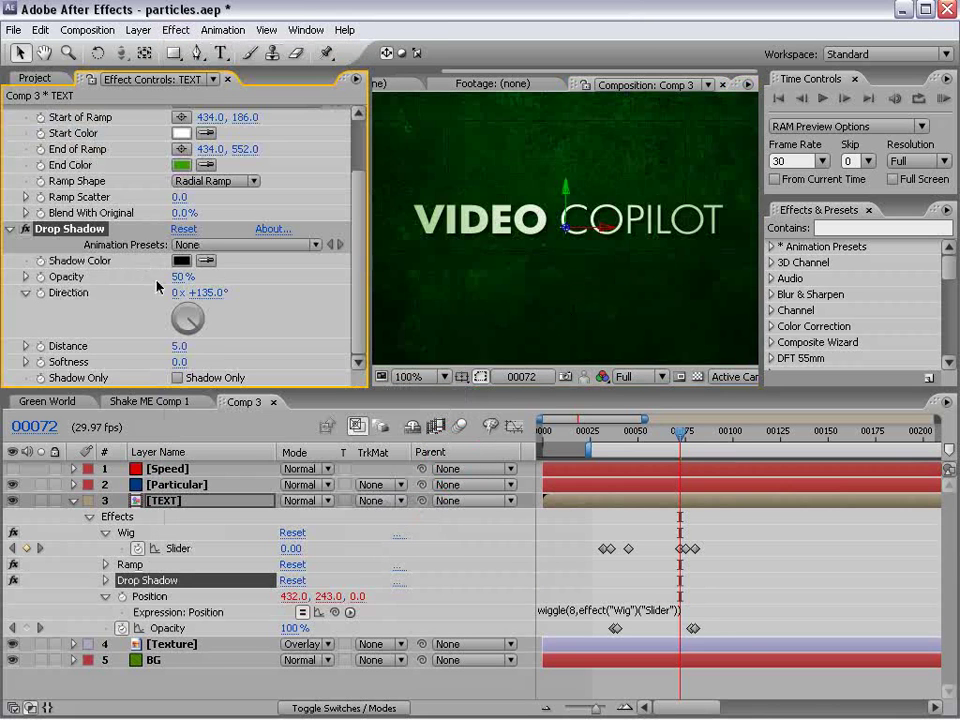
drag(189, 361, 185, 362)
key(ctrl+d)
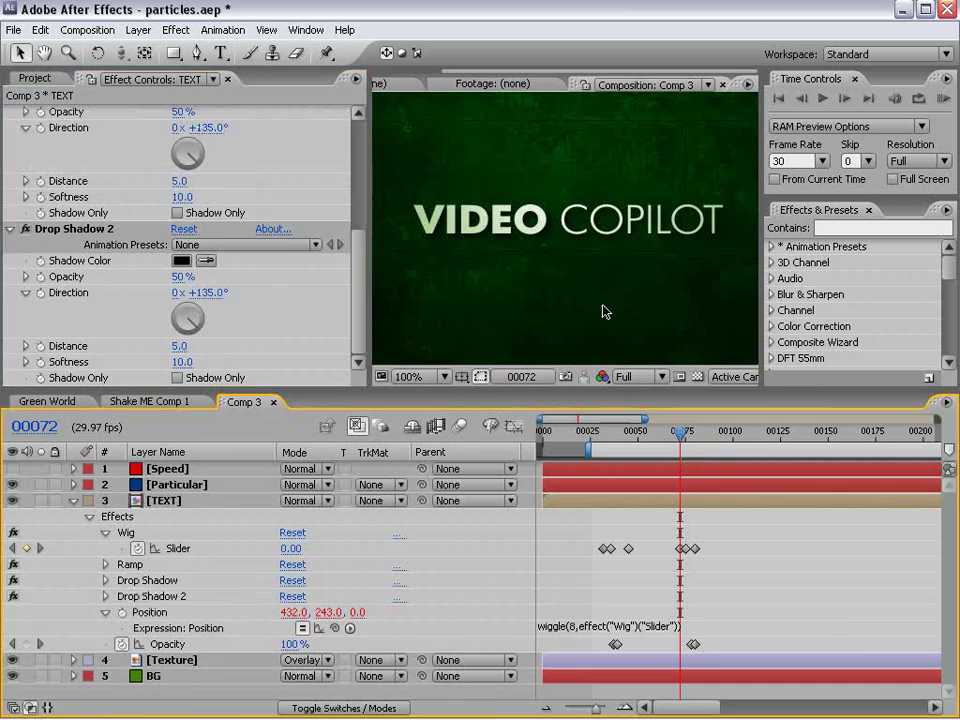
Preview the composition full-window at frame 86 to check the particles.
key(grave)
scroll(660, 358, down, 1)
key(grave)
click(703, 433)
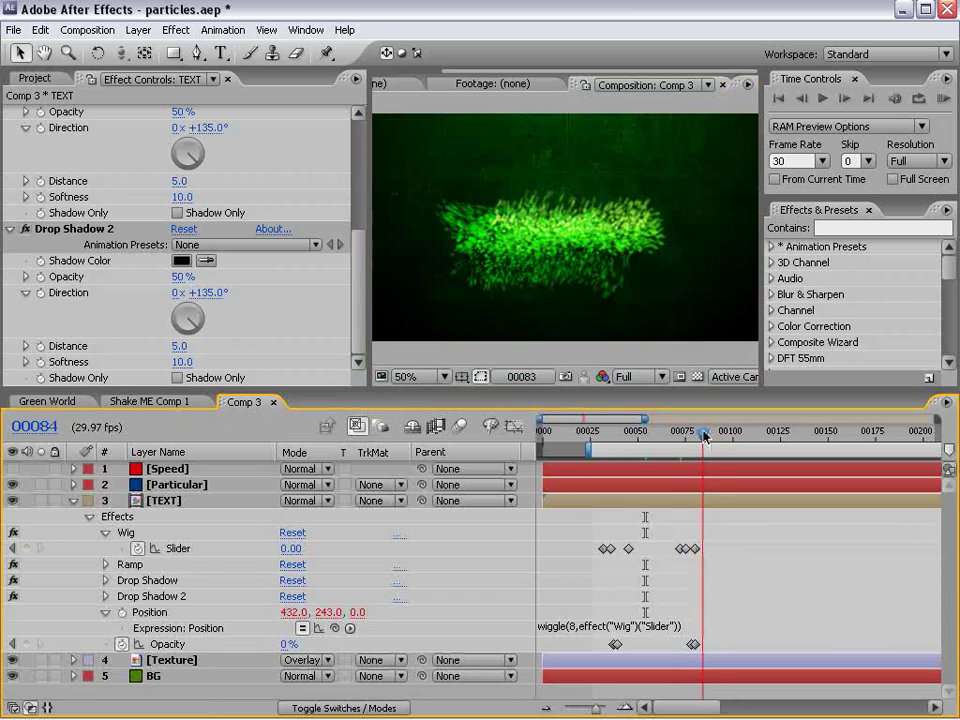
key(grave)
key(grave)
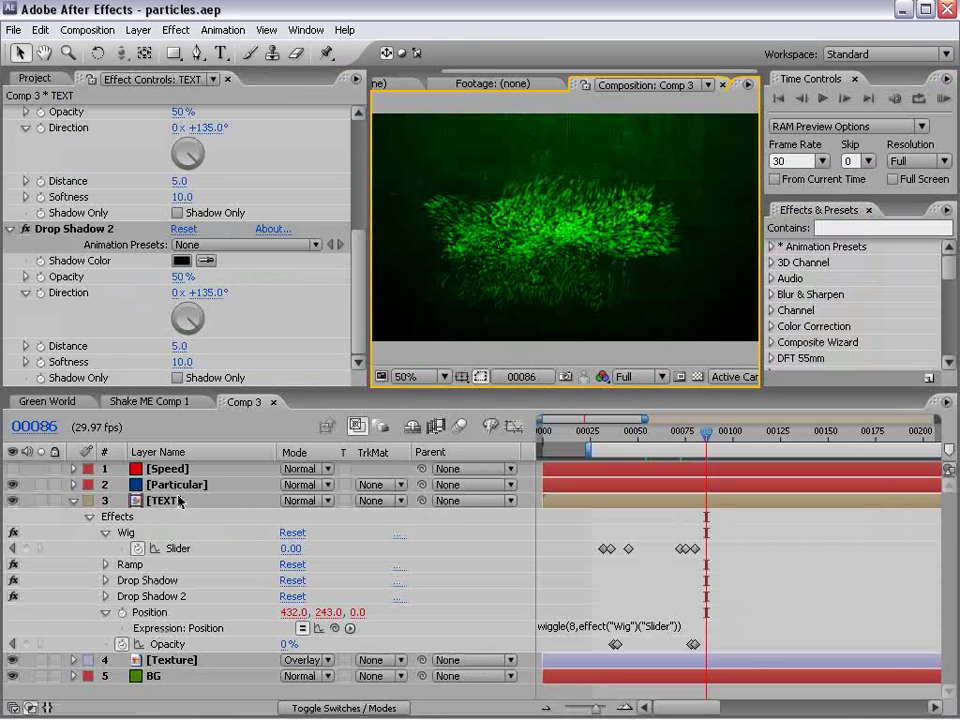
Set Particular's Particle Size to 3.
click(176, 485)
drag(350, 147, 358, 178)
scroll(358, 178, down, 2)
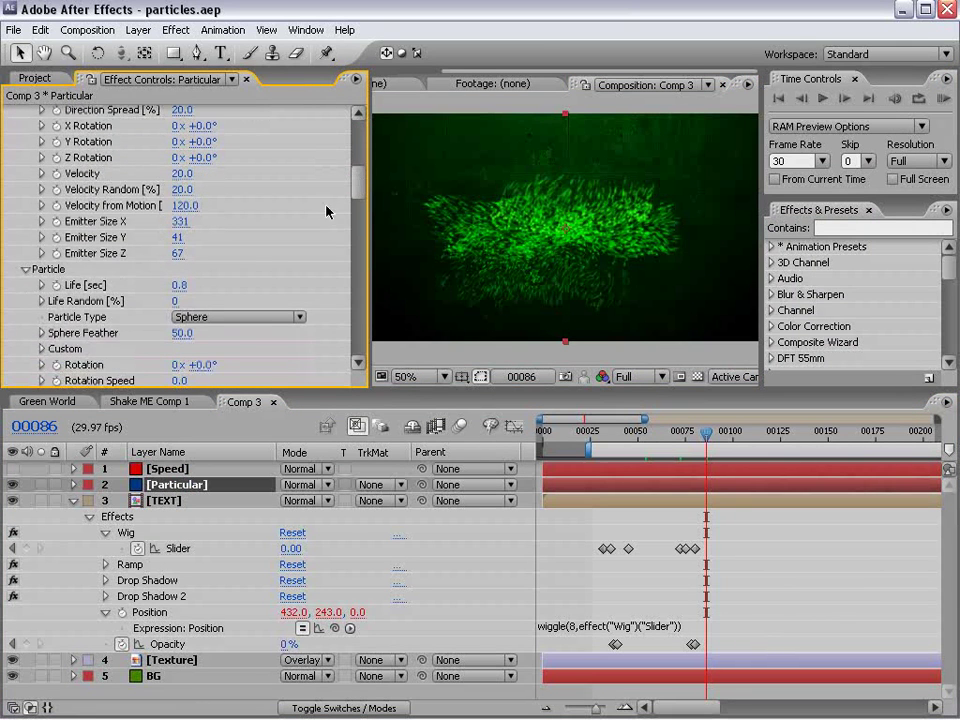
drag(359, 188, 362, 204)
click(178, 290)
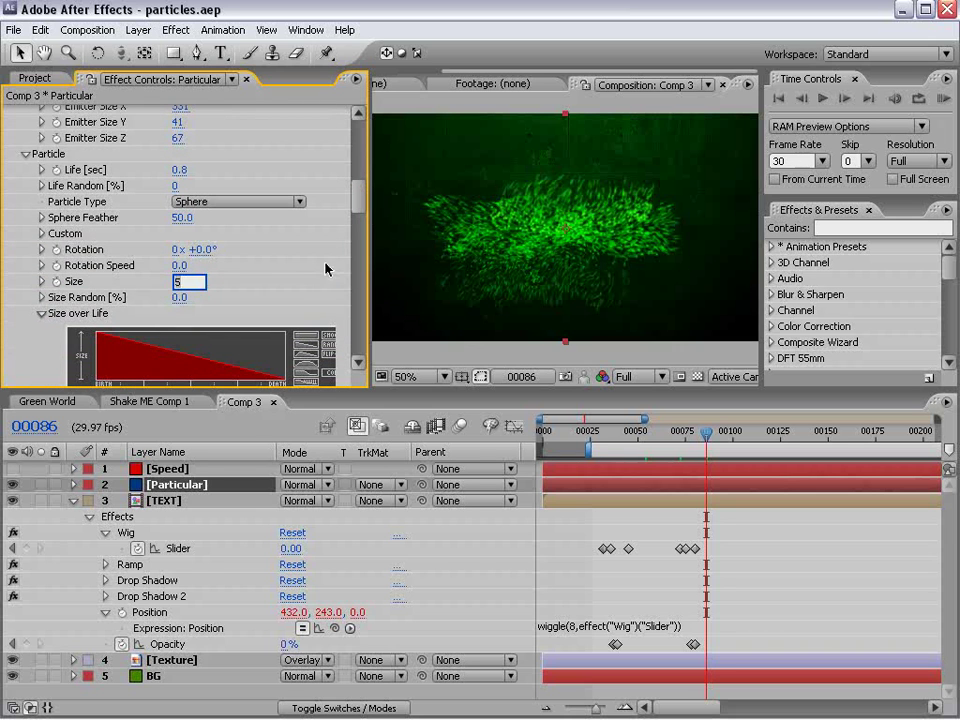
text(3)
key(Return)
scroll(570, 306, up, 2)
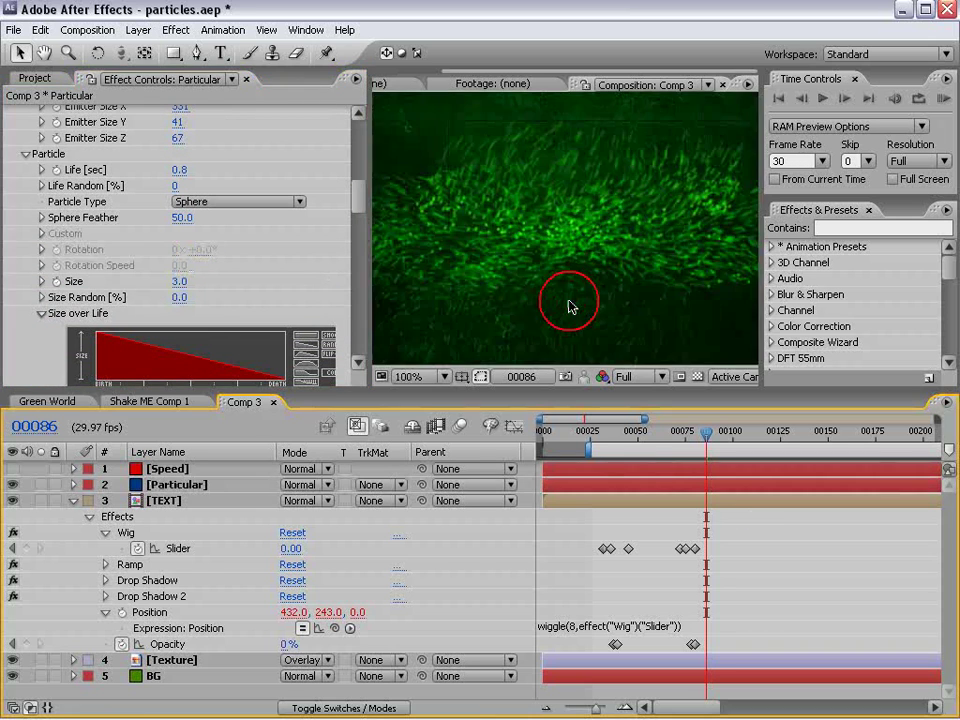
Check the finer particles full-window and save the project.
key(grave)
scroll(519, 272, down, 2)
key(grave)
key(ctrl+s)
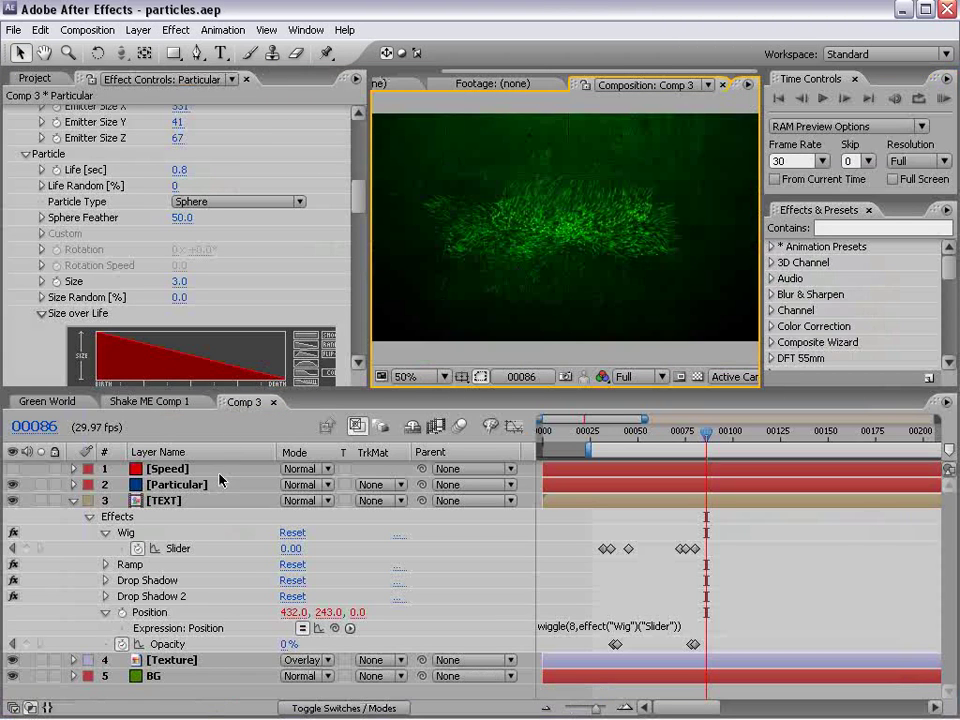
Change the 5 to S in Particular's Particles/sec expression, then review the Speed expression around frame 38.
click(214, 484)
key(e)
key(e)
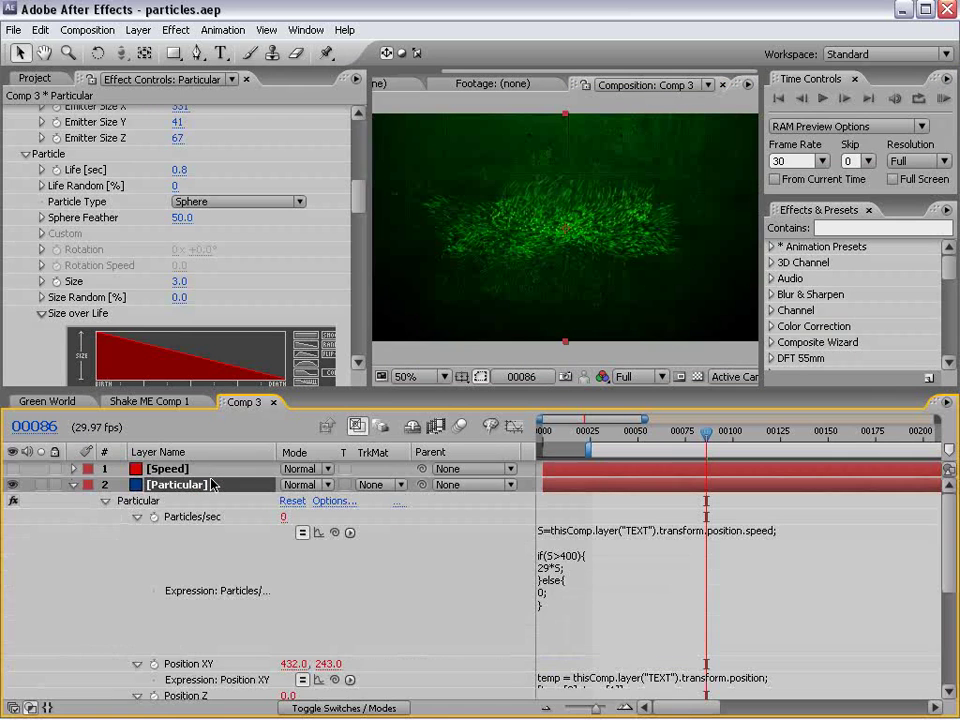
click(596, 588)
click(596, 588)
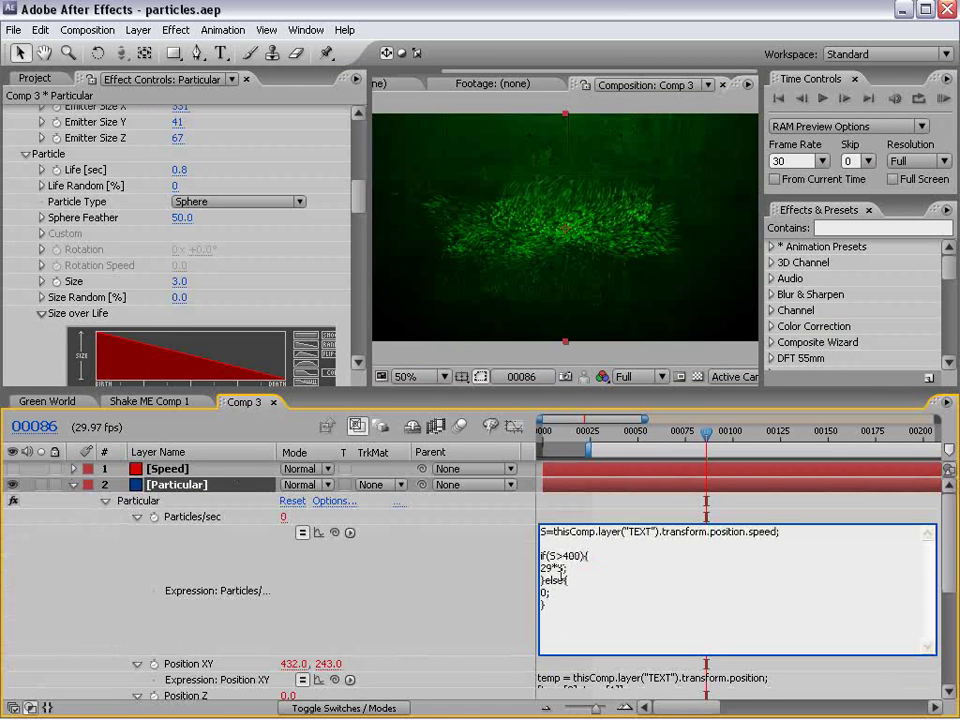
double_click(559, 567)
text(S)
click(161, 470)
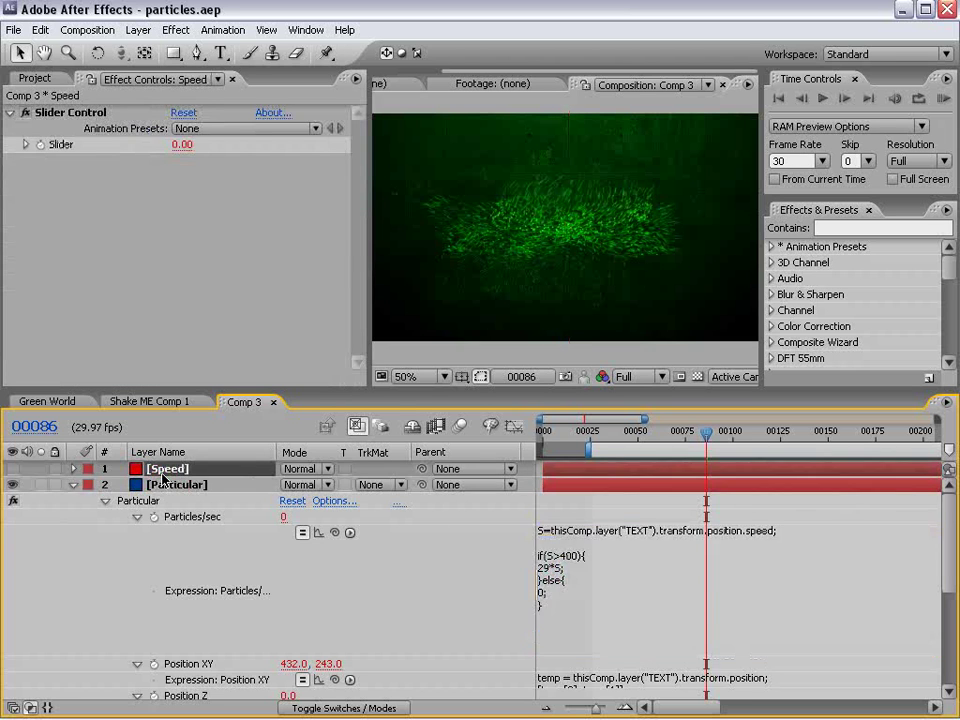
key(e)
key(e)
drag(644, 436, 620, 447)
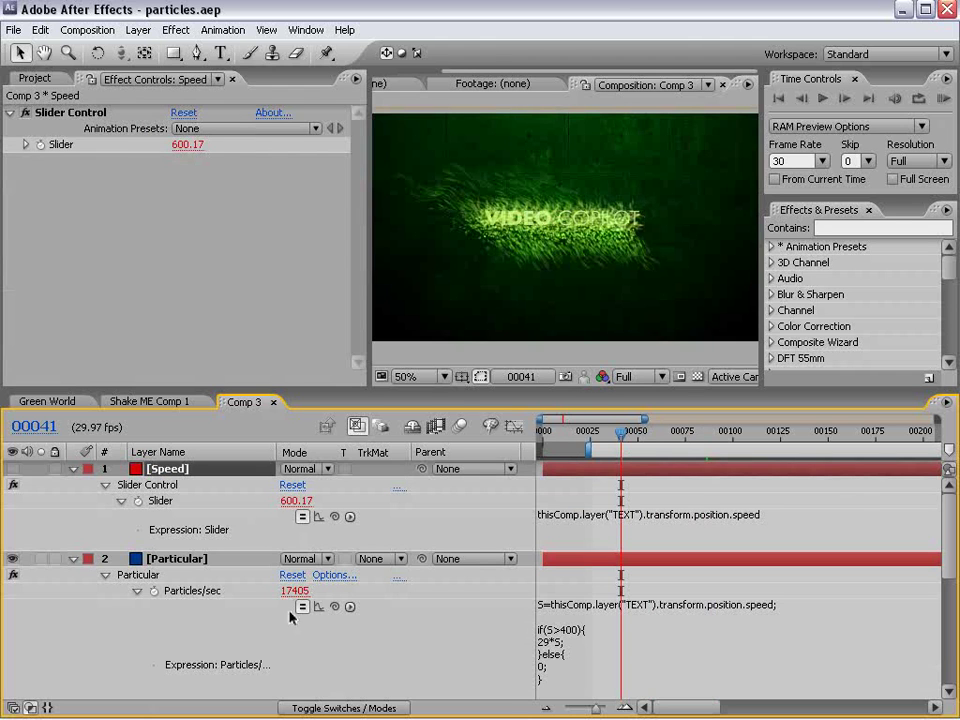
Replace the multiplier 29 with 35 in the Particles/sec expression and check frame 42.
click(576, 660)
double_click(545, 642)
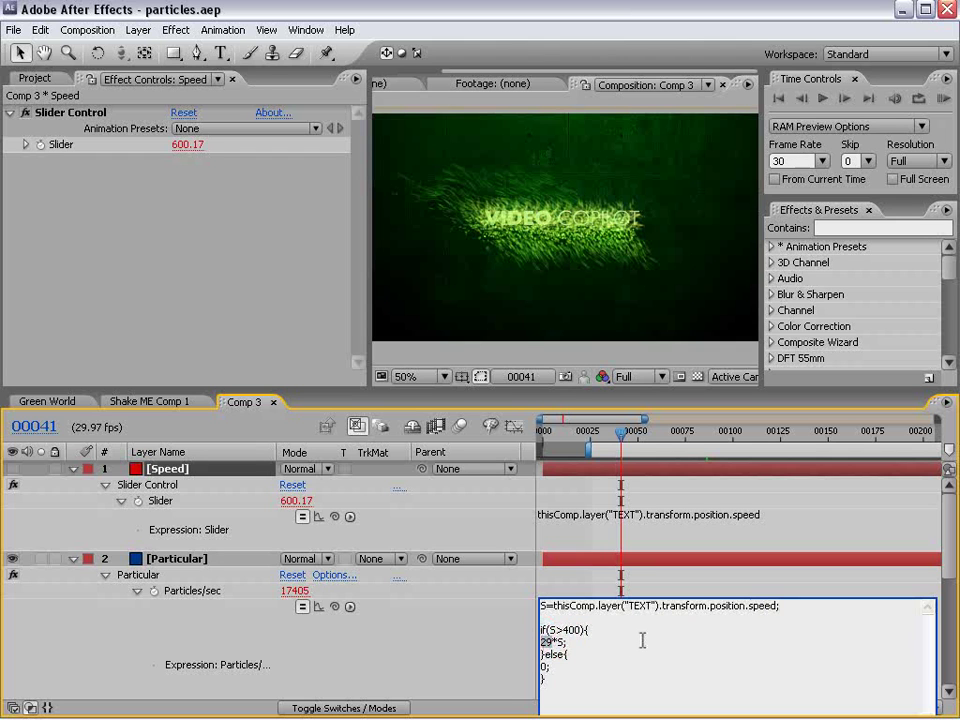
text(35)
click(596, 588)
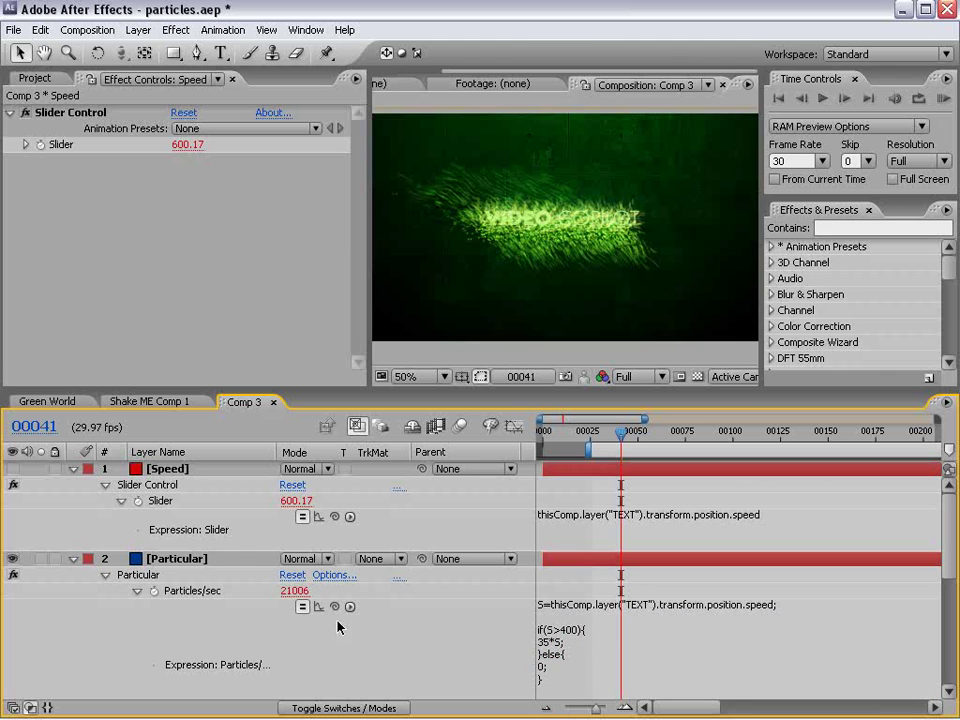
drag(628, 433, 703, 447)
key(KP_0)
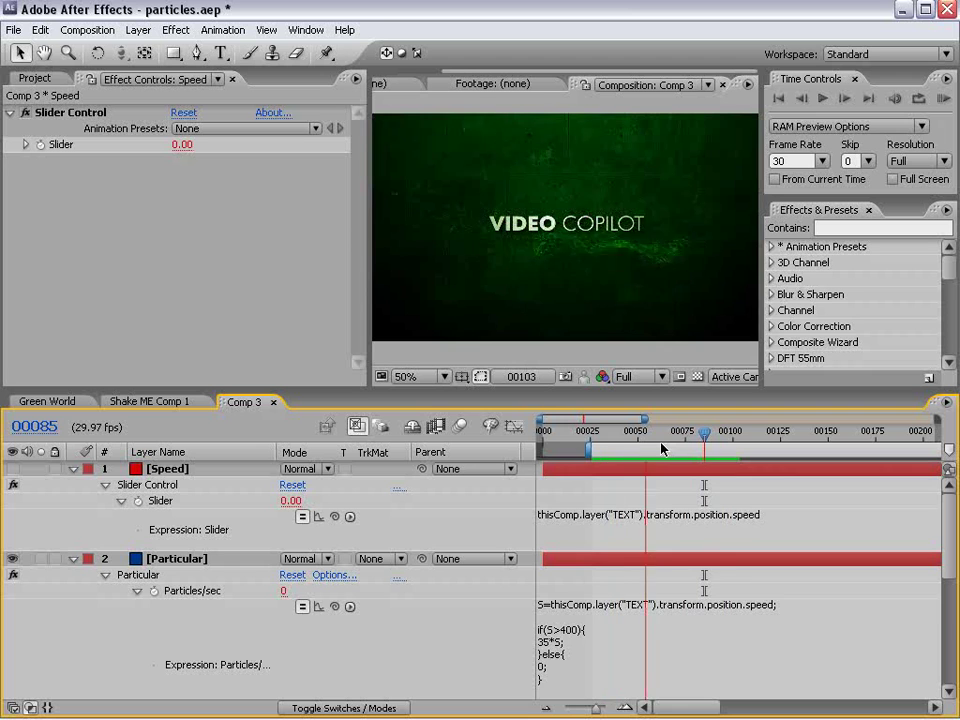
click(596, 433)
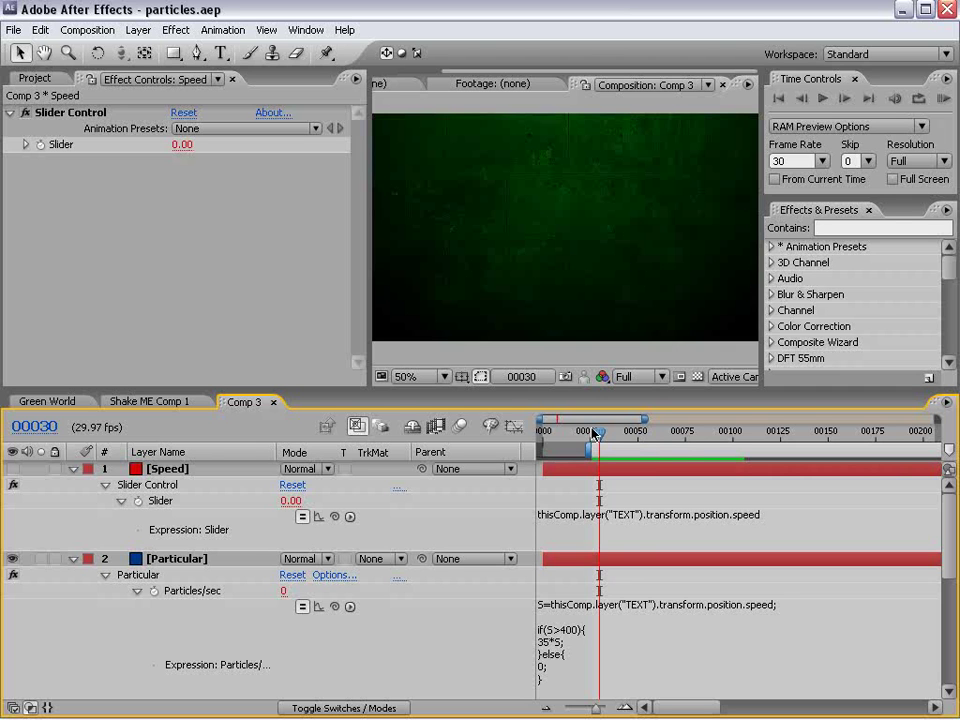
drag(597, 433, 628, 440)
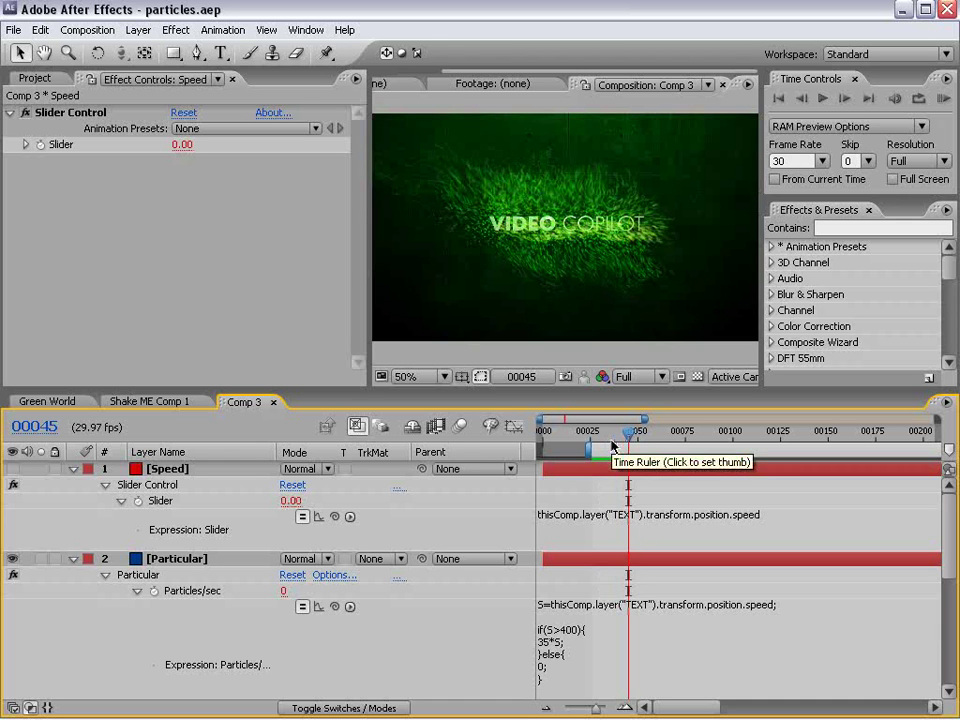
Collapse Speed and Particular, then reveal and test the TEXT layer's Z Rotation.
click(73, 468)
click(73, 485)
click(172, 500)
key(r)
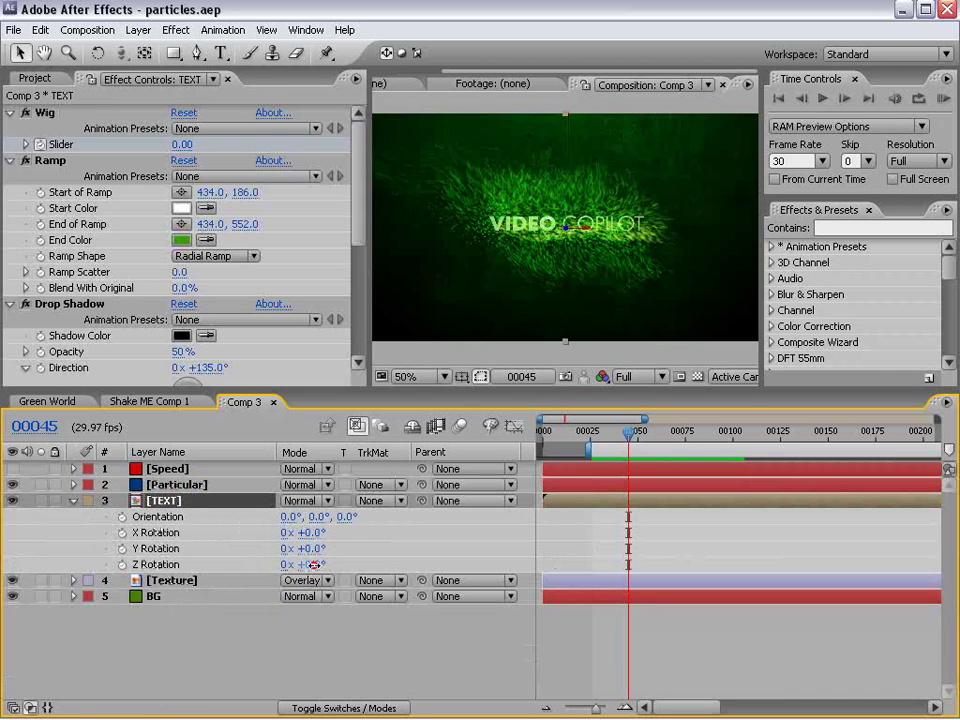
mouse_move(299, 564)
mouse_down()
mouse_move(326, 562)
mouse_move(288, 565)
mouse_up()
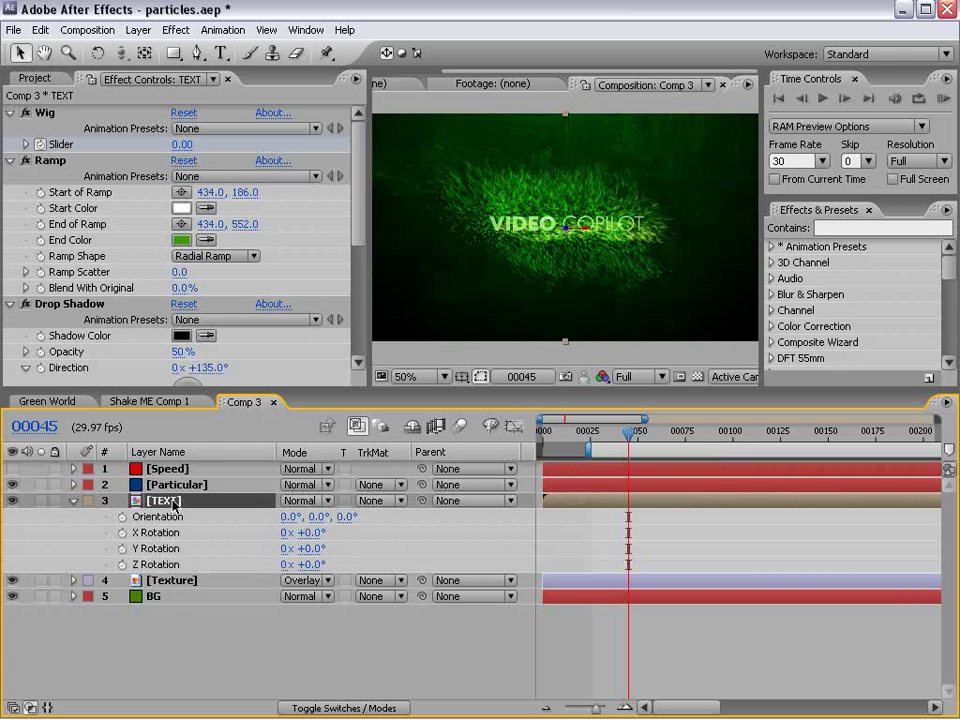
Copy the wiggle expression from the TEXT layer's Position.
key(shift+p)
click(613, 658)
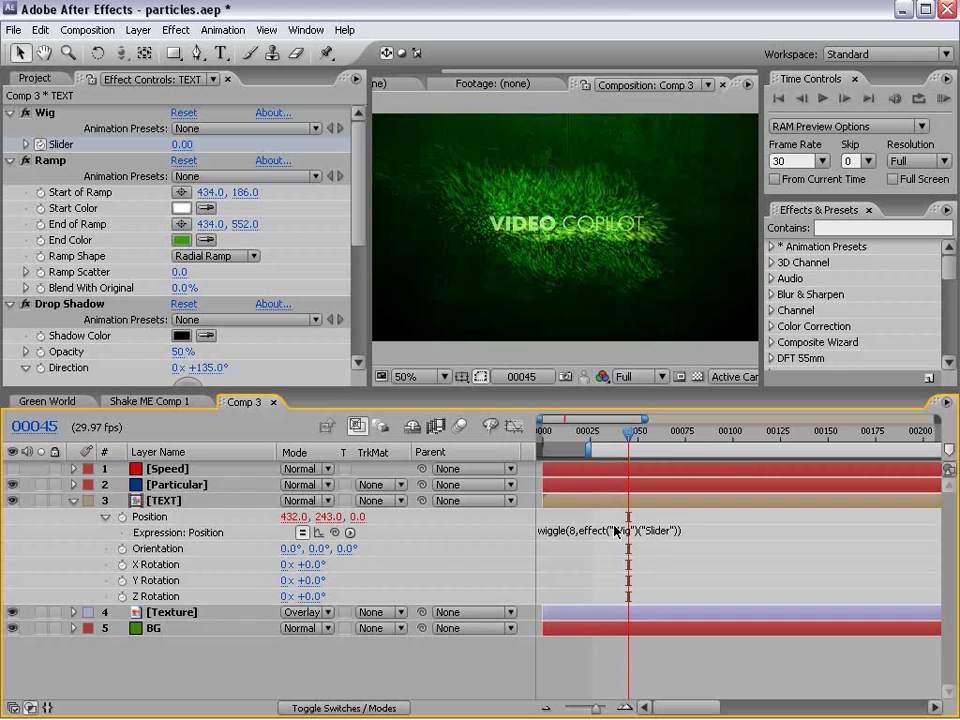
click(568, 530)
right_click(557, 531)
click(570, 580)
Paste wiggle(8,effect("Wig")("Slider")) into TEXT's Z Rotation and scrub the soloed layer to check.
alt+click(122, 596)
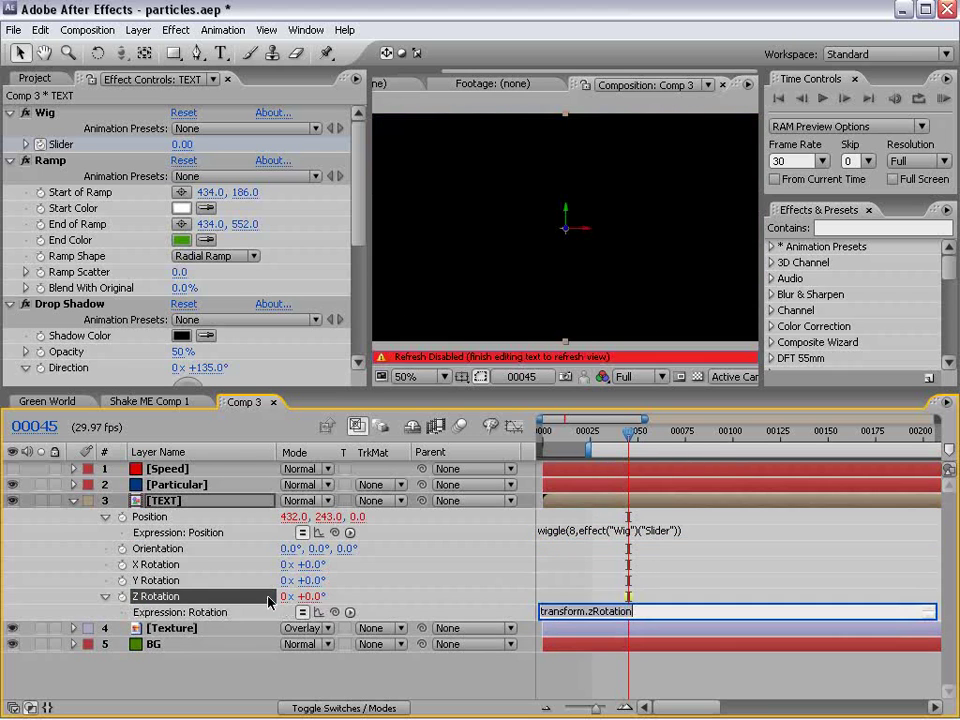
right_click(555, 612)
click(585, 676)
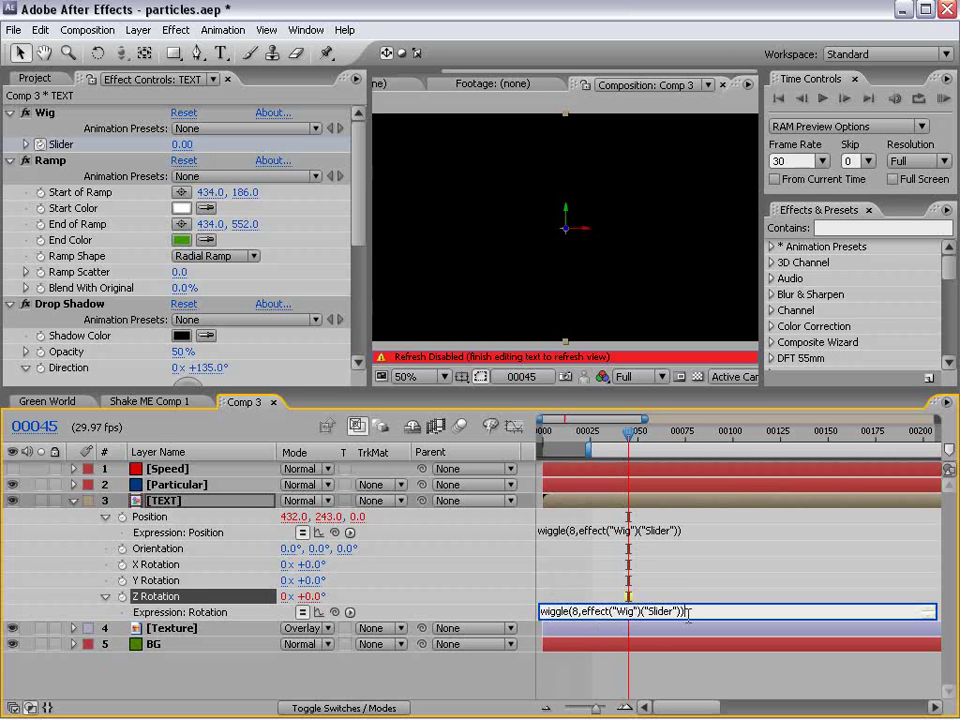
click(634, 436)
drag(634, 436, 615, 452)
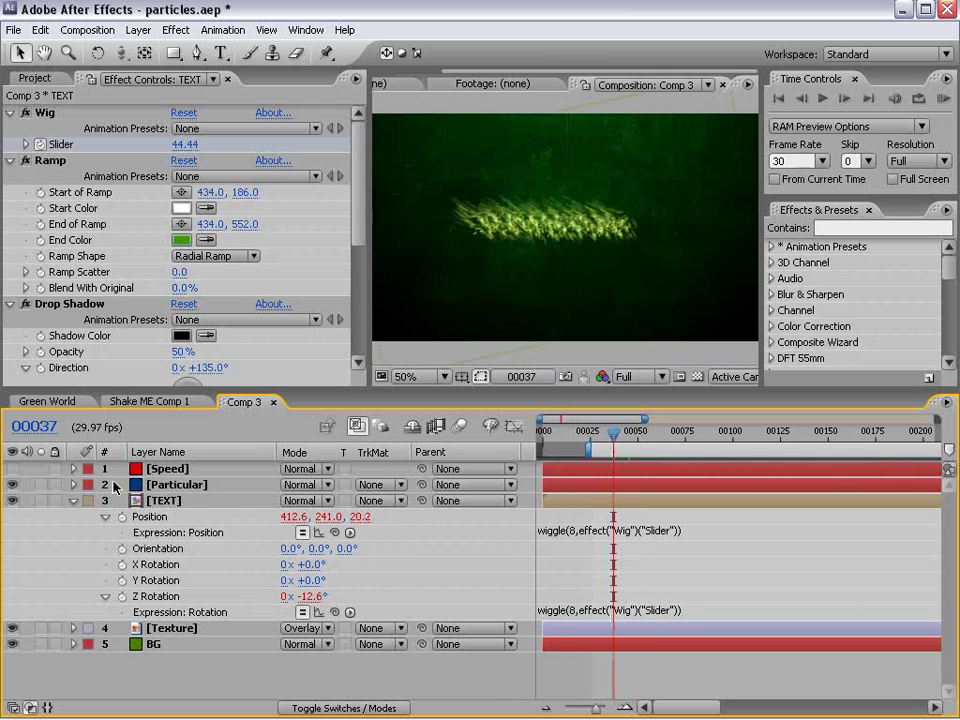
click(40, 500)
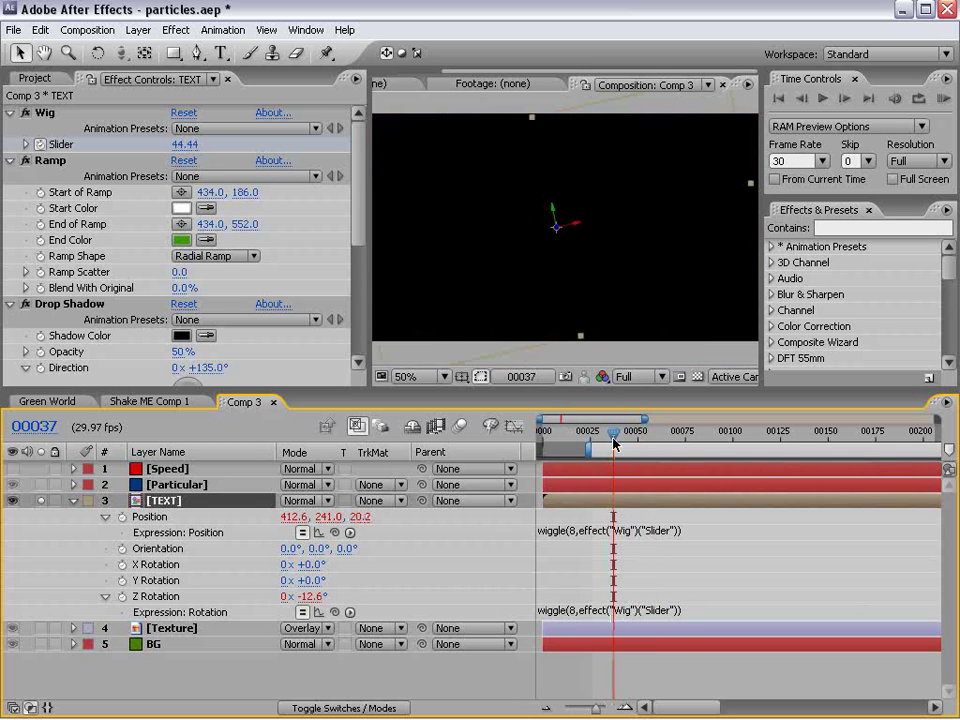
drag(614, 432, 623, 431)
Unsolo TEXT and pick-whip Particular's emitter Z Rotation to TEXT's Z Rotation.
click(40, 500)
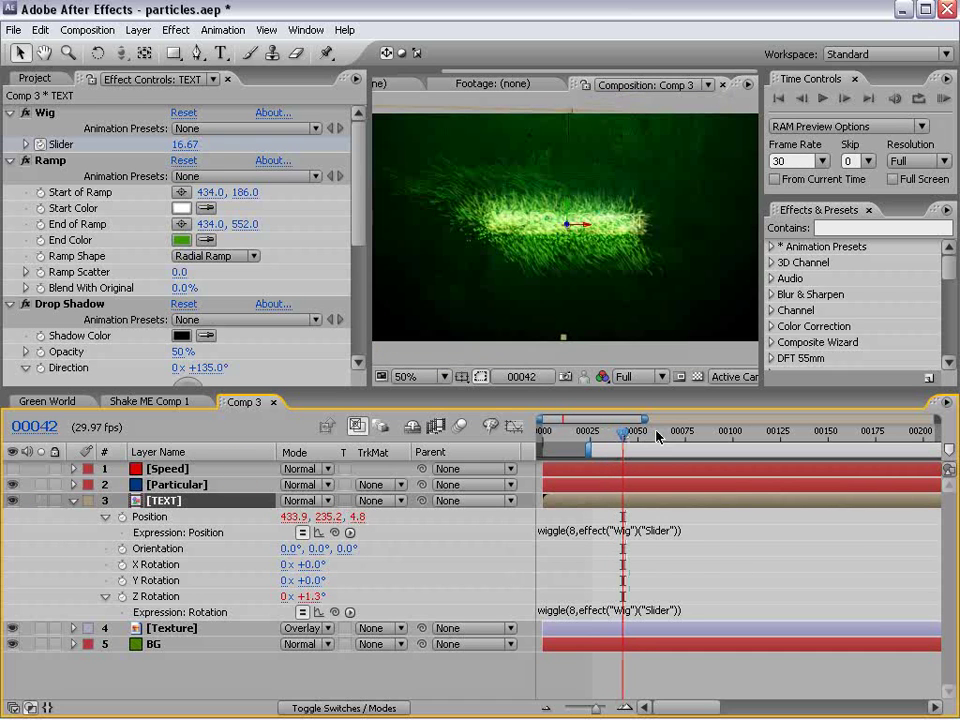
drag(621, 432, 618, 435)
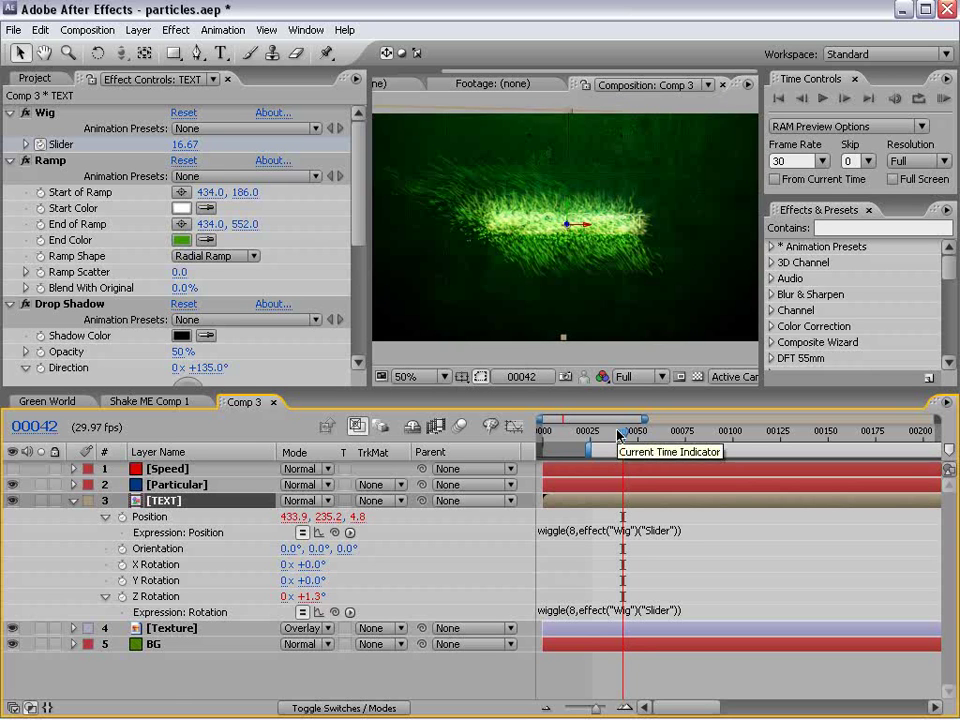
click(170, 484)
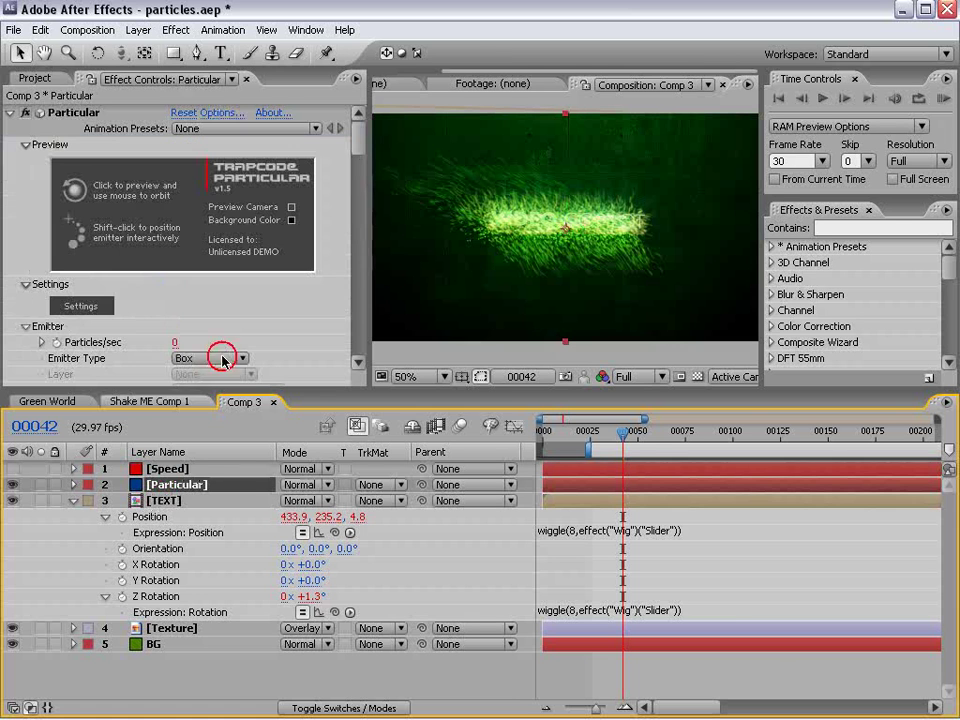
drag(358, 141, 358, 176)
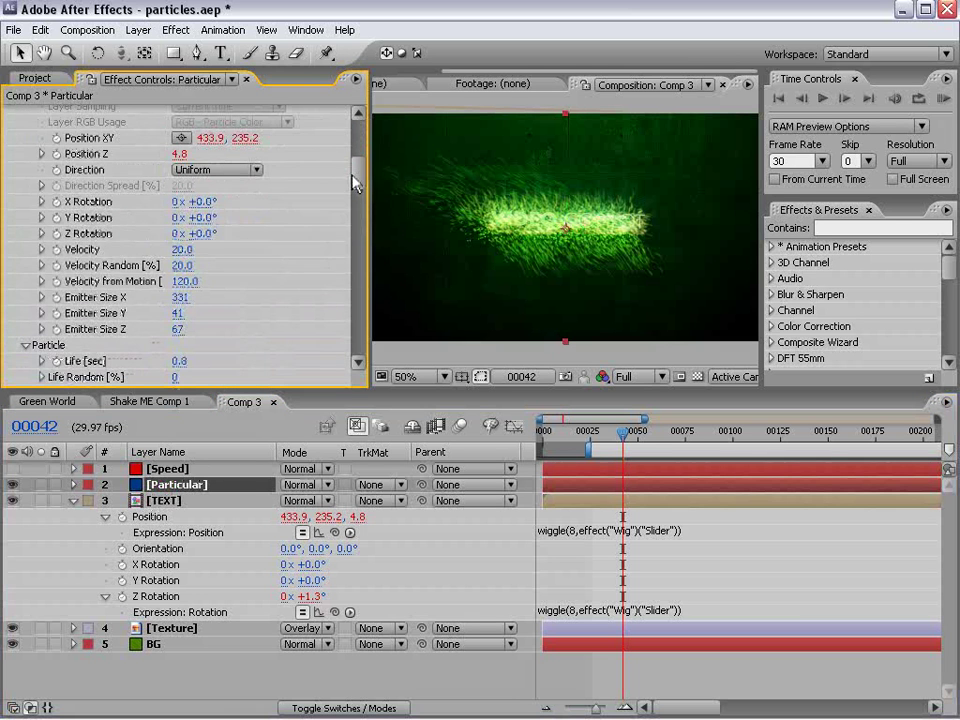
alt+click(57, 233)
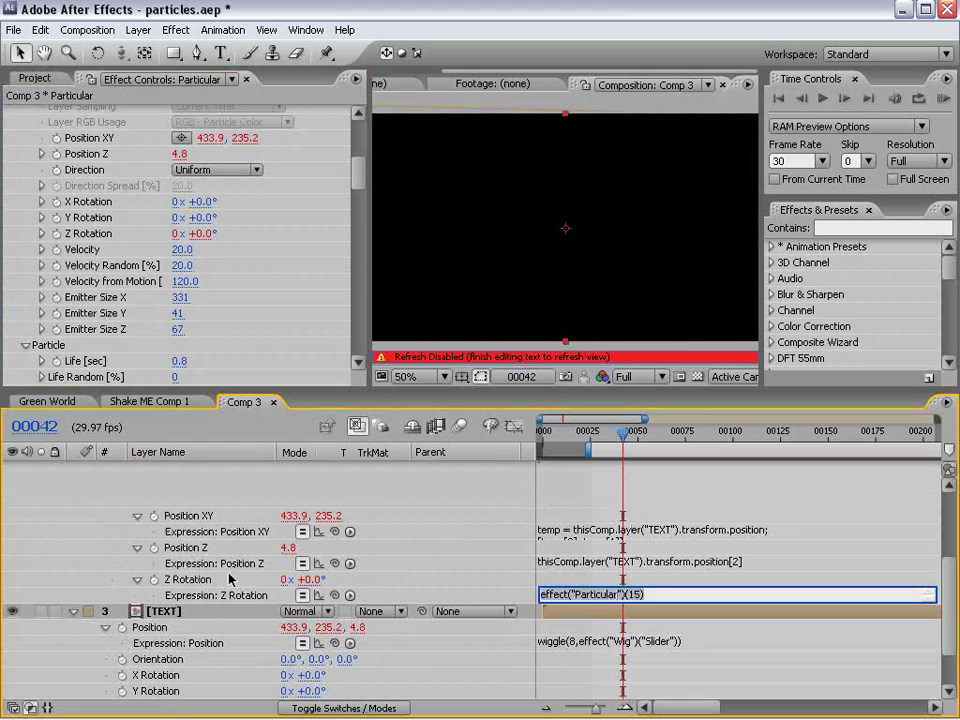
drag(335, 595, 170, 647)
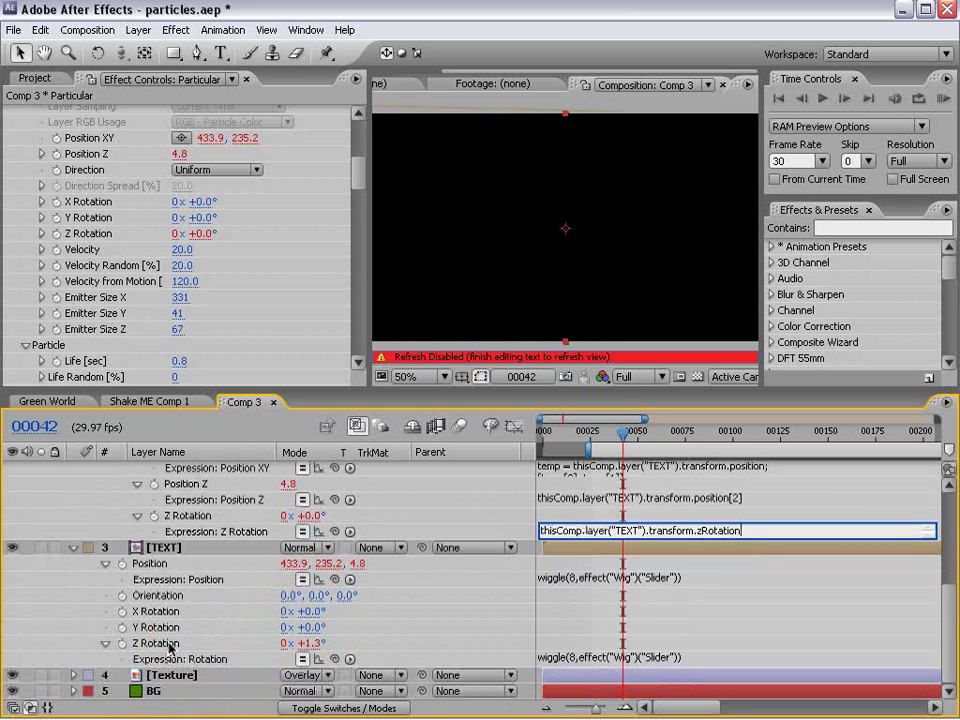
click(590, 619)
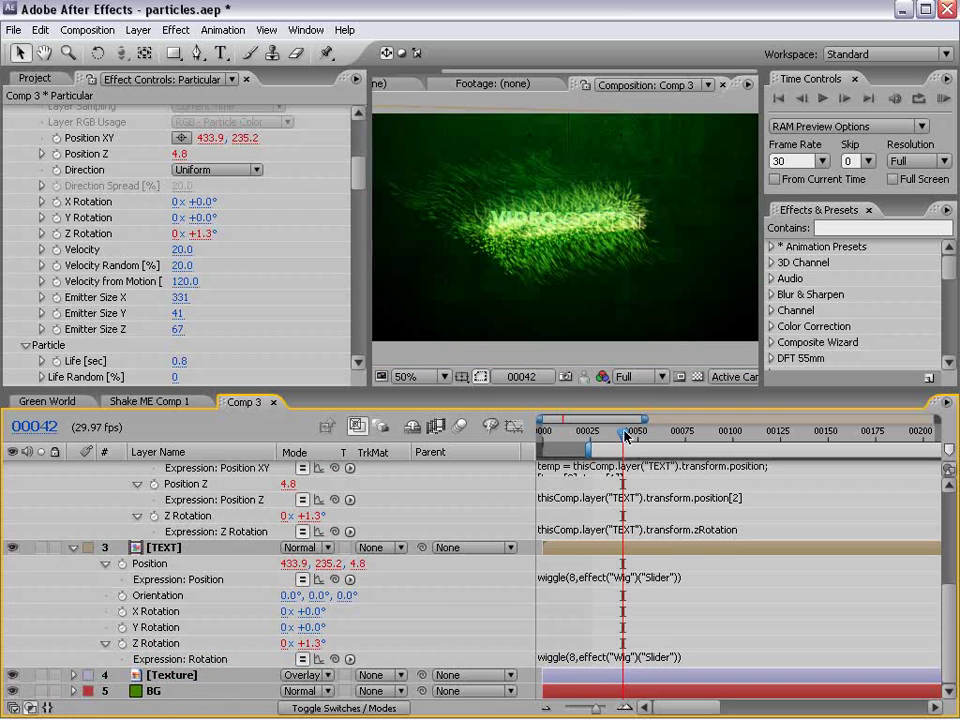
Scrub between frames 36 and 44 to compare the particle and text rotation.
drag(625, 432, 611, 432)
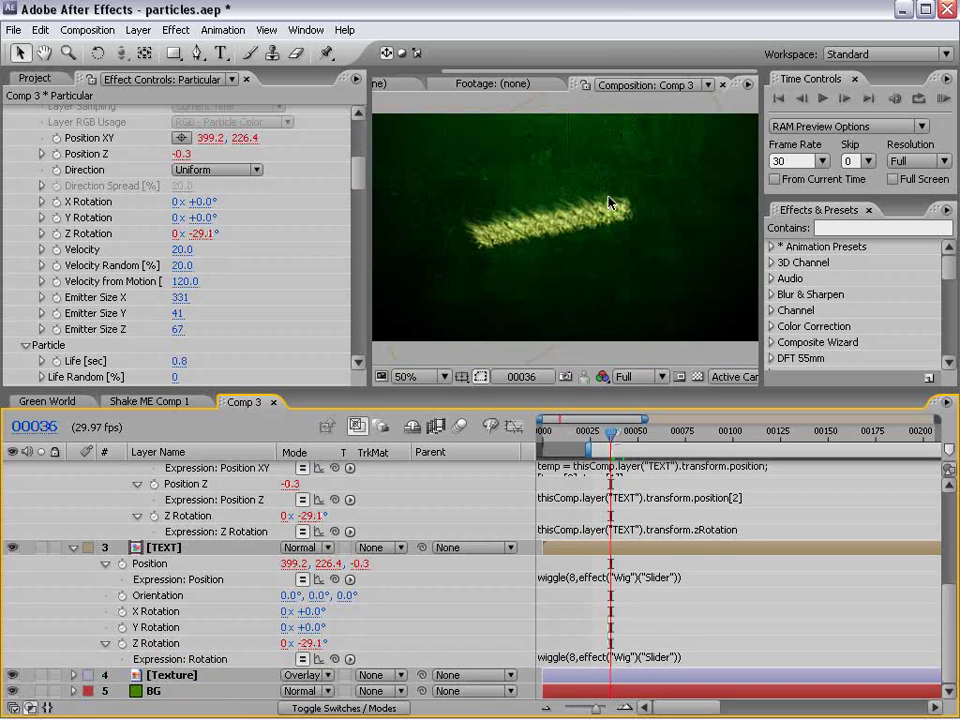
click(160, 547)
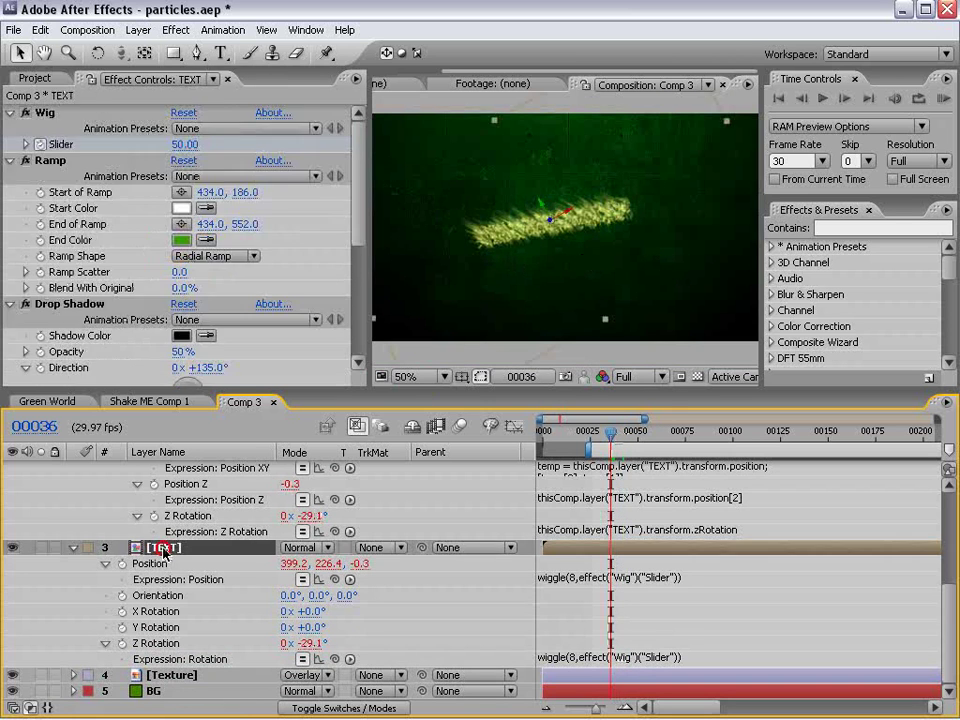
mouse_move(611, 430)
mouse_down()
mouse_move(654, 430)
mouse_move(617, 437)
mouse_move(636, 432)
mouse_move(629, 437)
mouse_up()
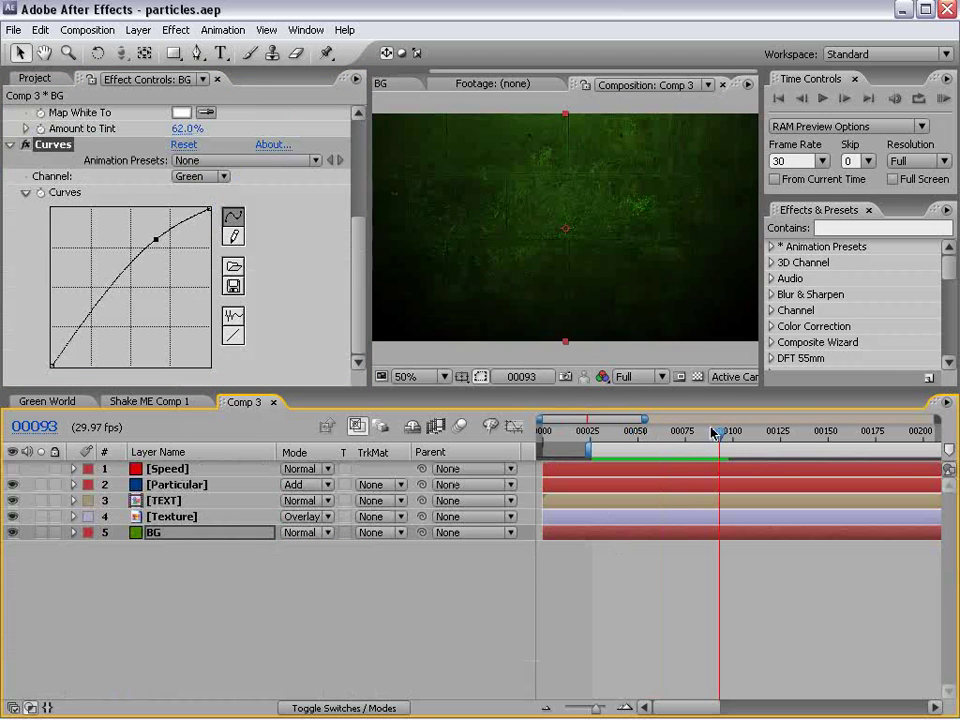
Move to frame 67 and bring up the Project panel.
click(672, 436)
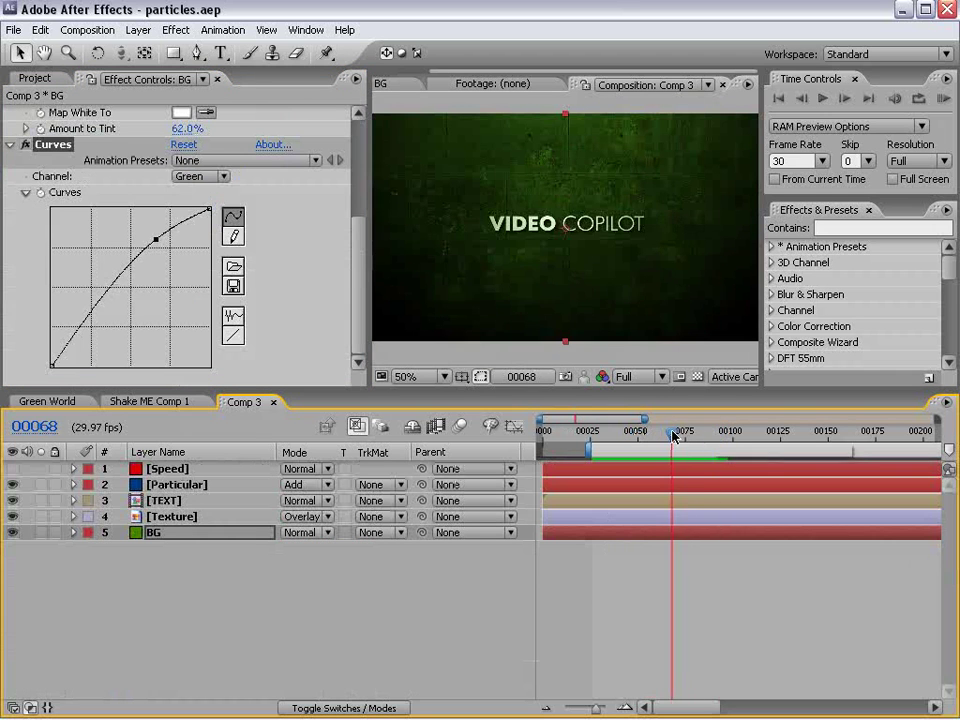
drag(672, 436, 669, 435)
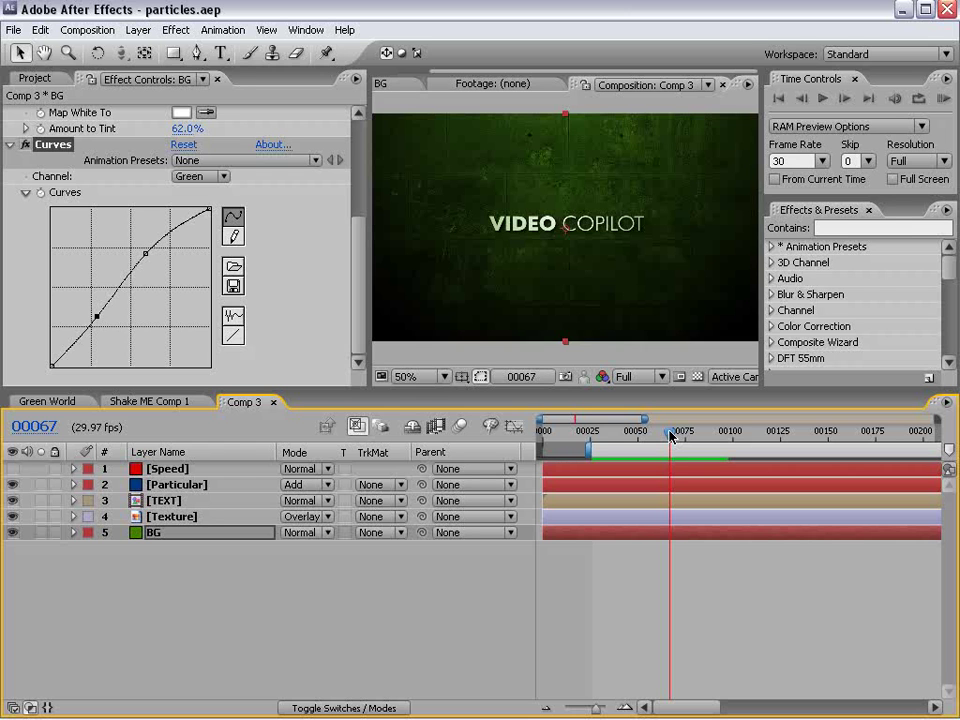
click(35, 77)
click(652, 591)
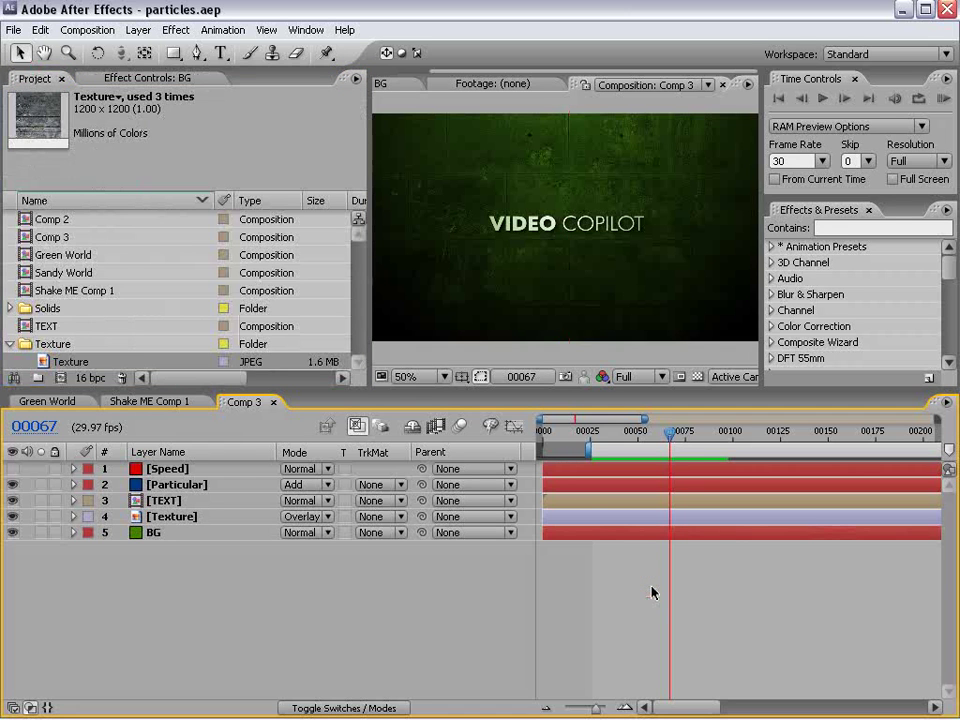